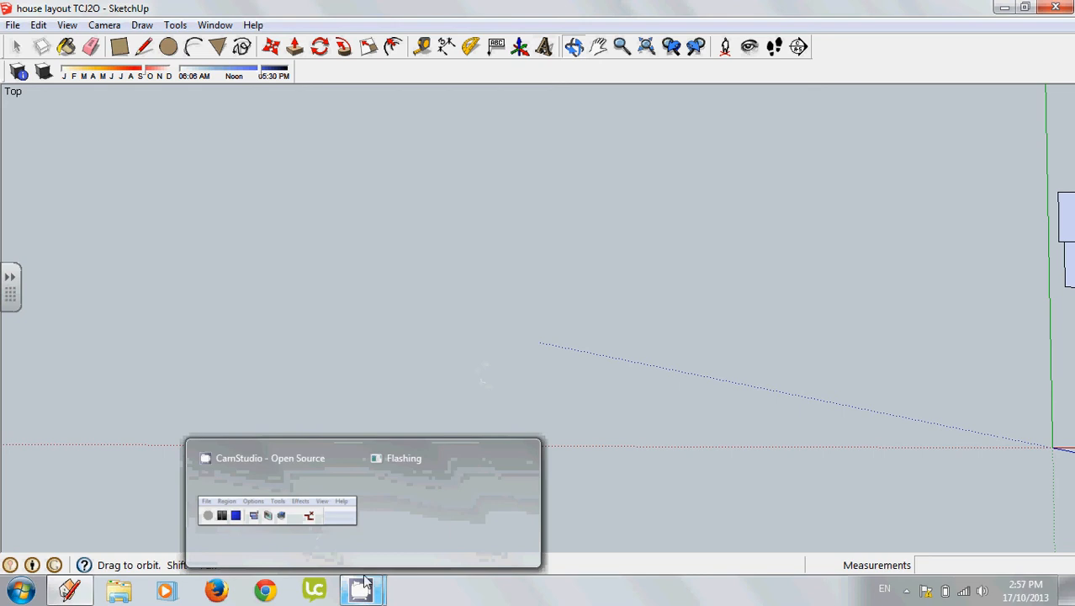
In Chrome, go to qe-construction.com and open the Sketchup House Design Project Description from the 10 Construction Planning & Design page.
click(267, 593)
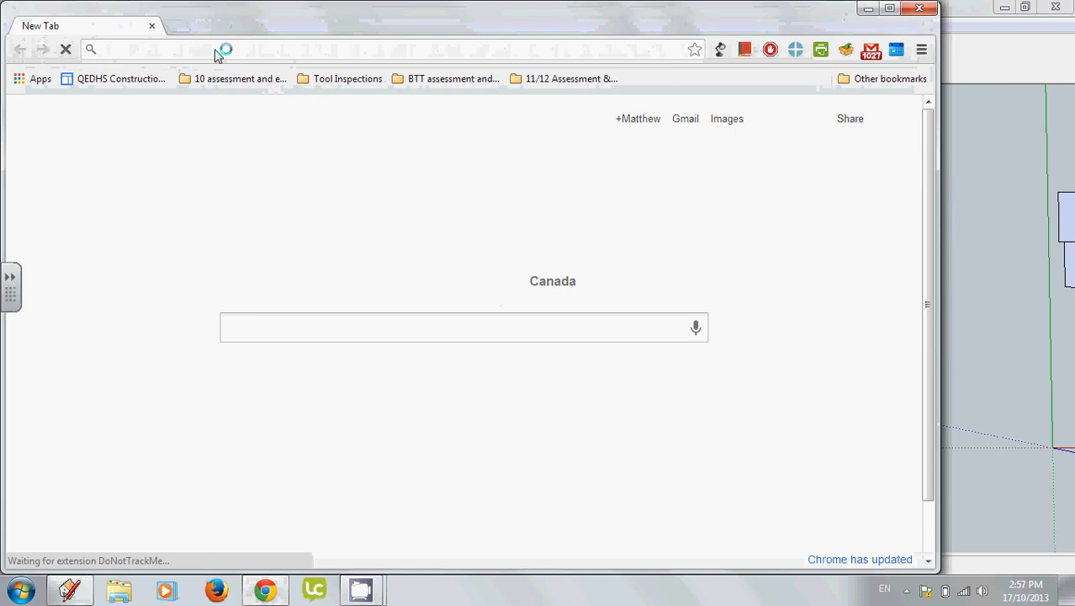
text(qe-construction.com)
key(Return)
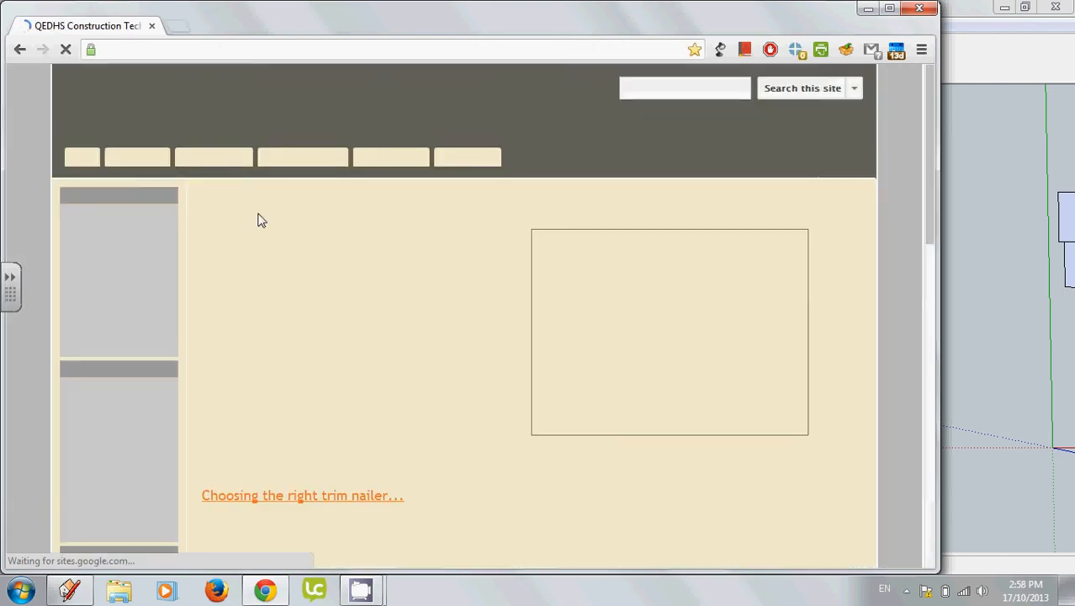
mouse_move(267, 176)
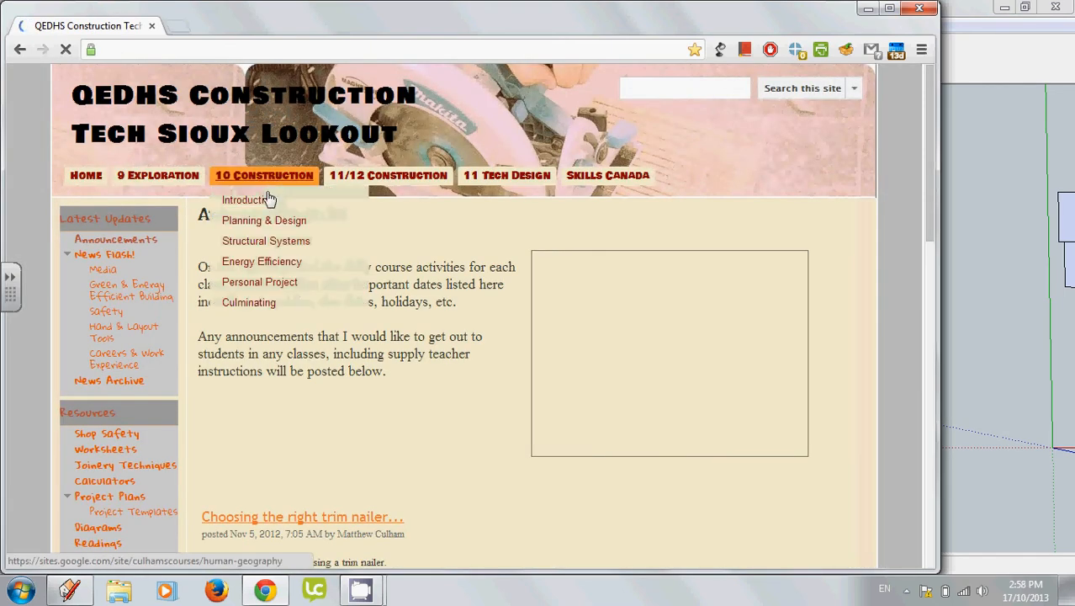
click(264, 220)
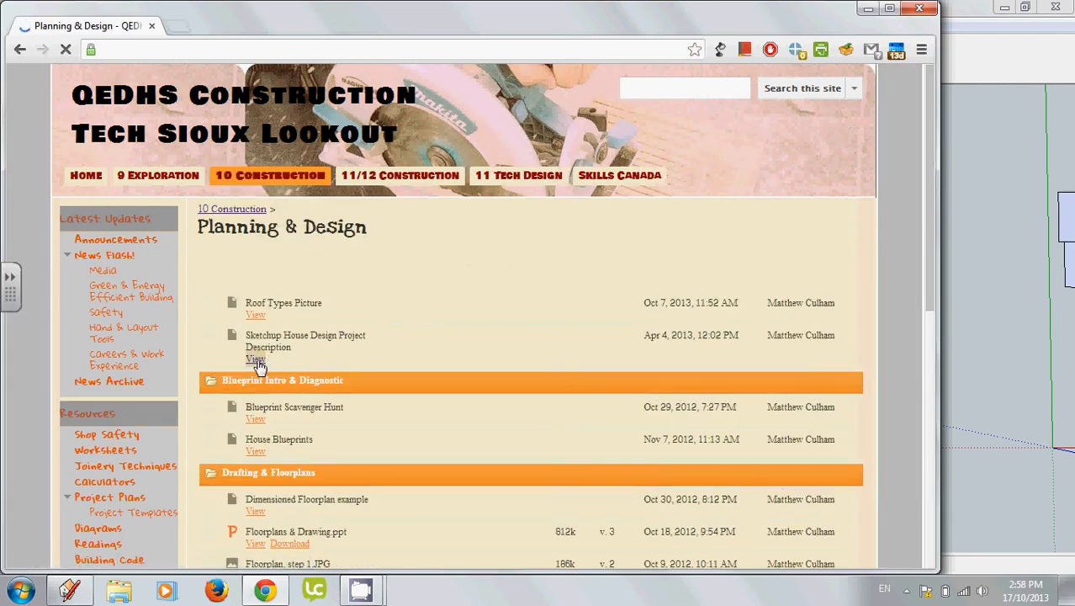
click(255, 360)
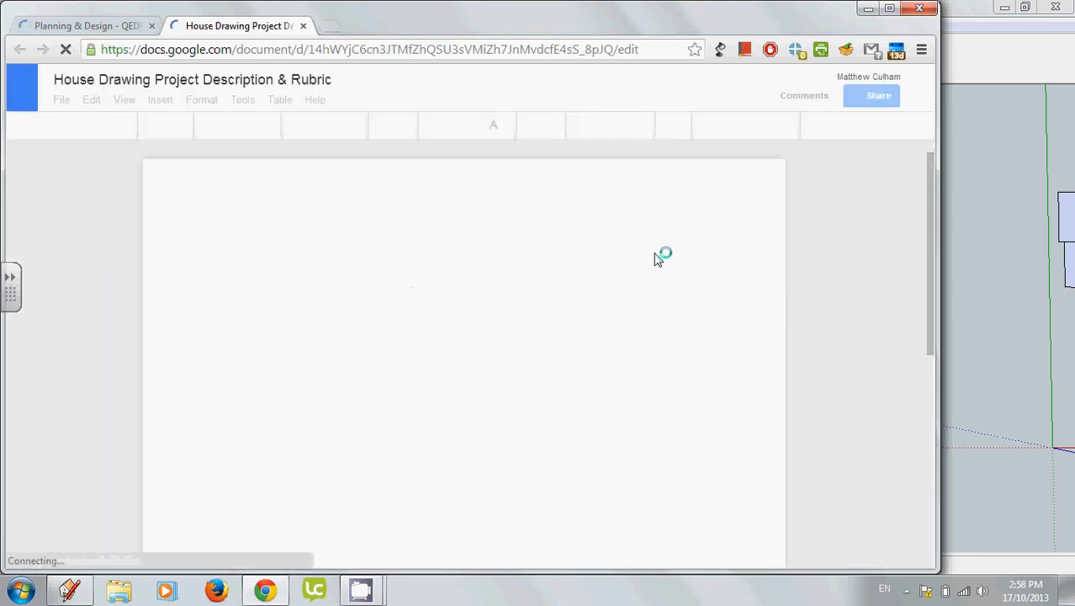
Review the required rooms and their sizes in the House Drawing Project Description & Rubric, and return to SketchUp.
click(945, 329)
click(264, 588)
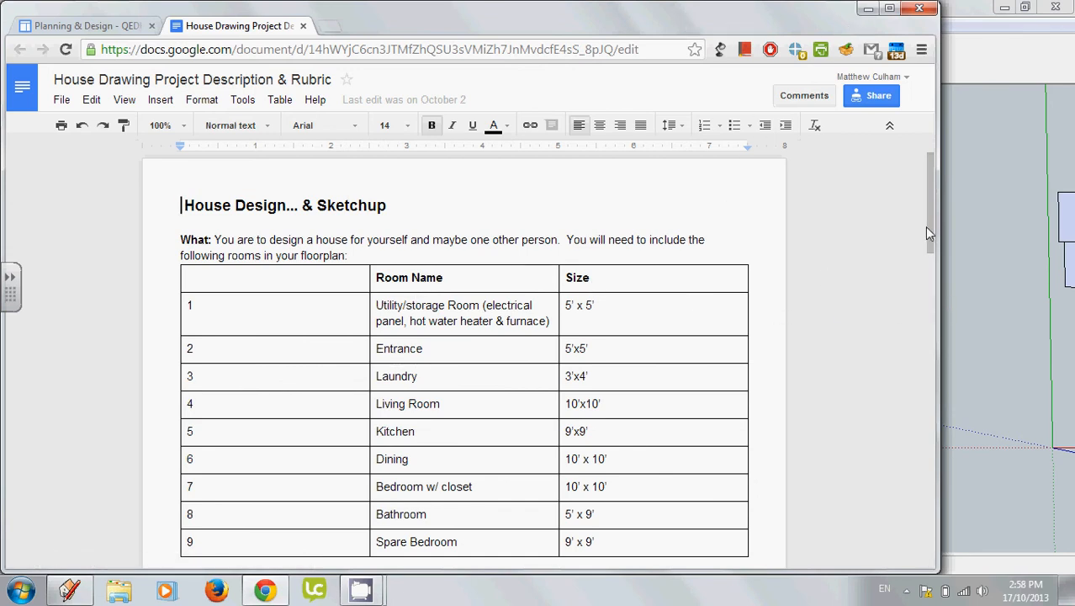
scroll(455, 353, down, 1)
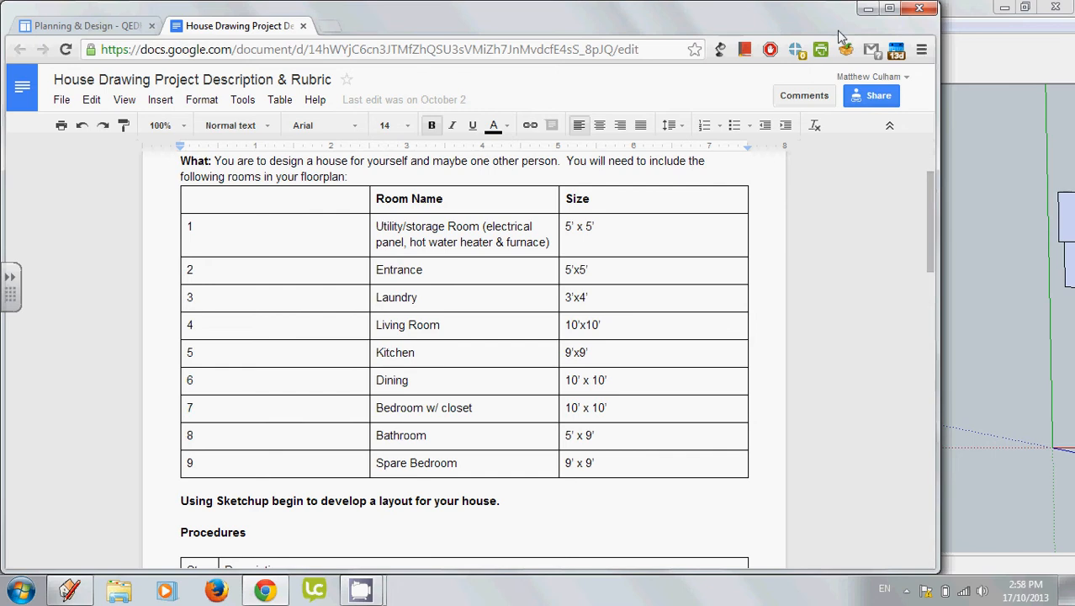
click(972, 10)
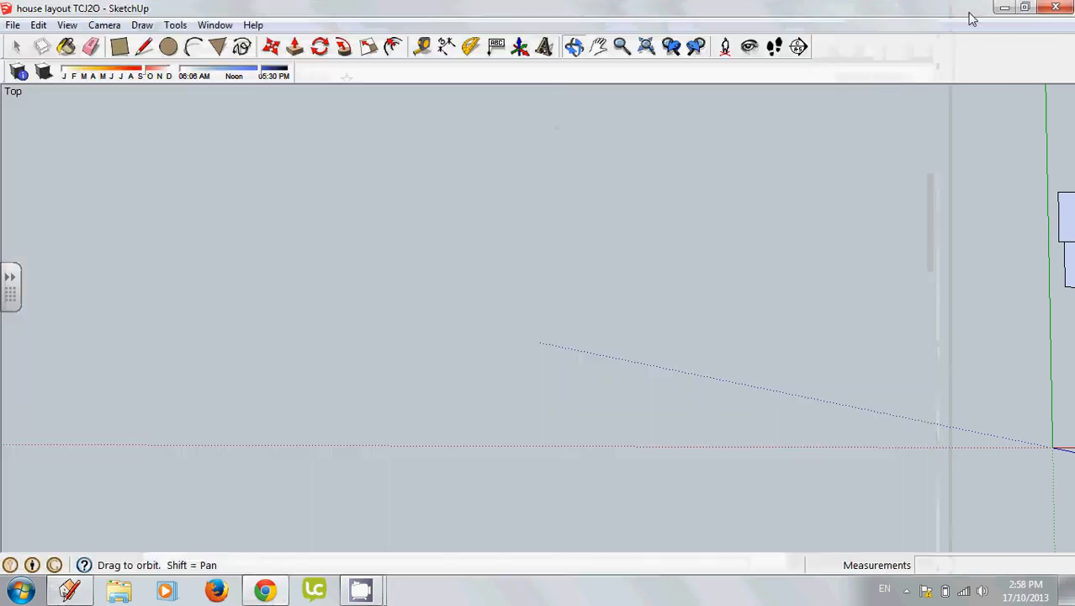
click(263, 589)
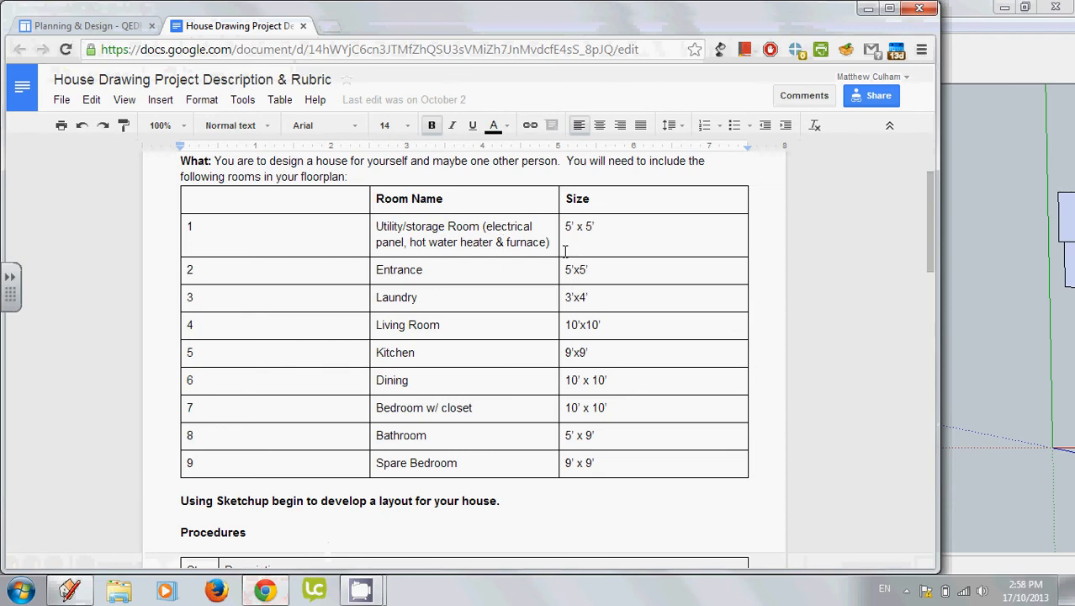
click(1069, 134)
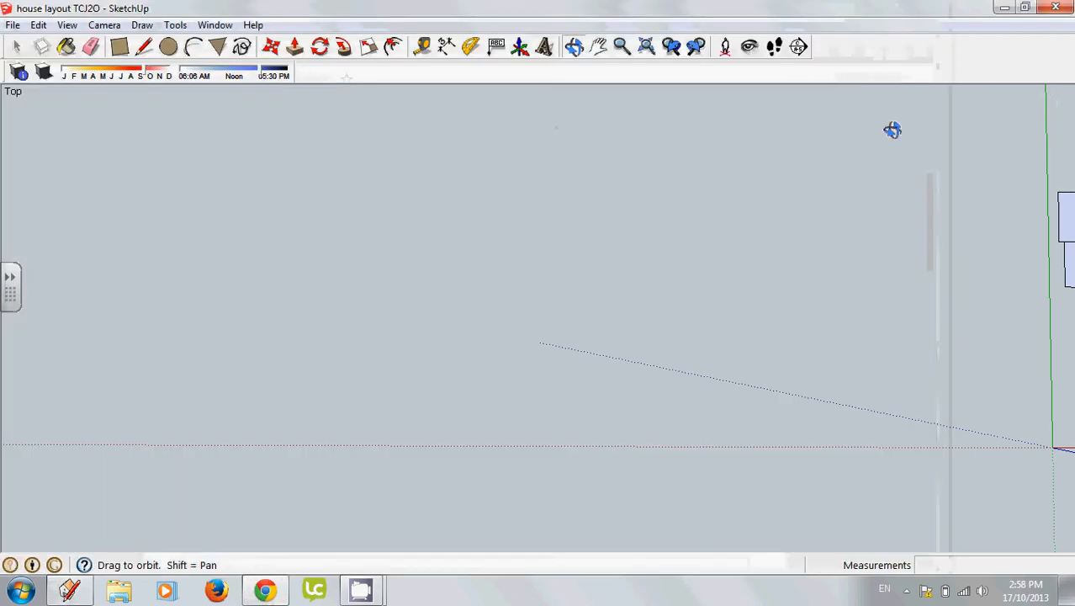
Draw a 5' by 5' rectangle in an empty area of the top view for the first room.
click(120, 49)
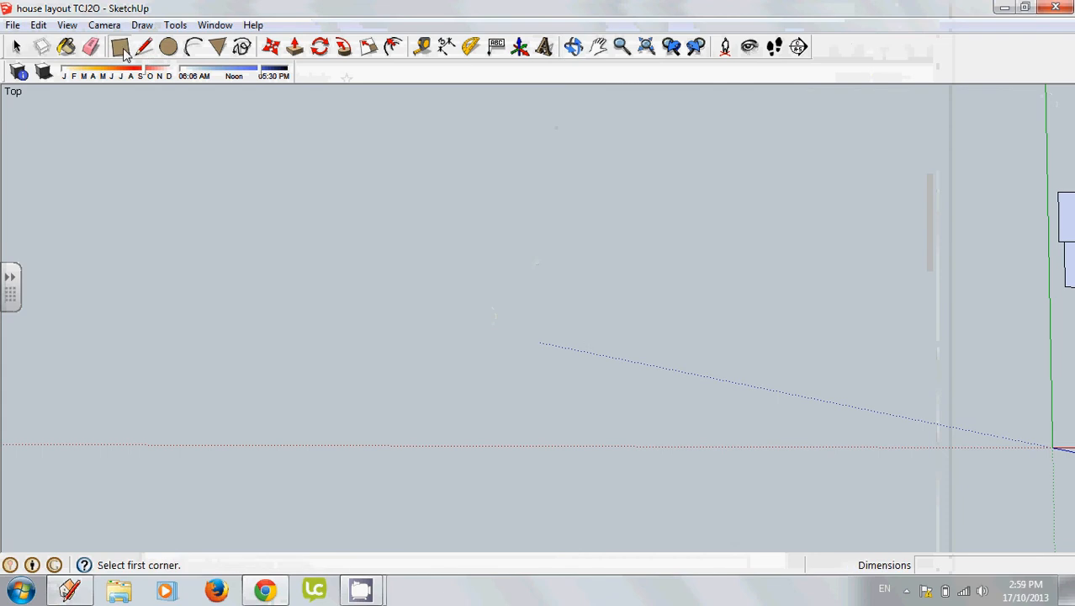
click(376, 172)
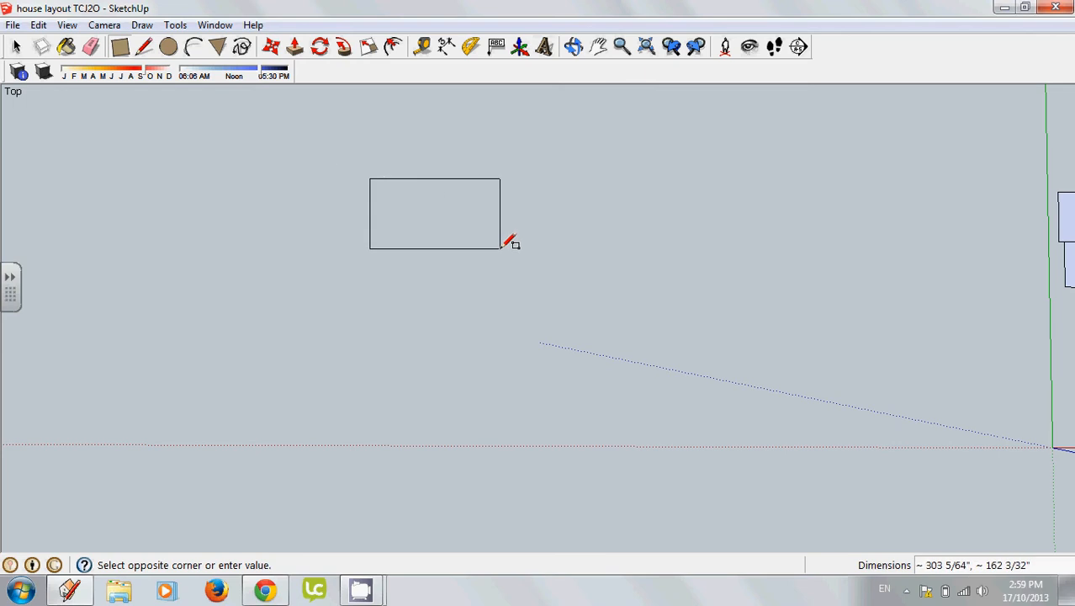
key(Escape)
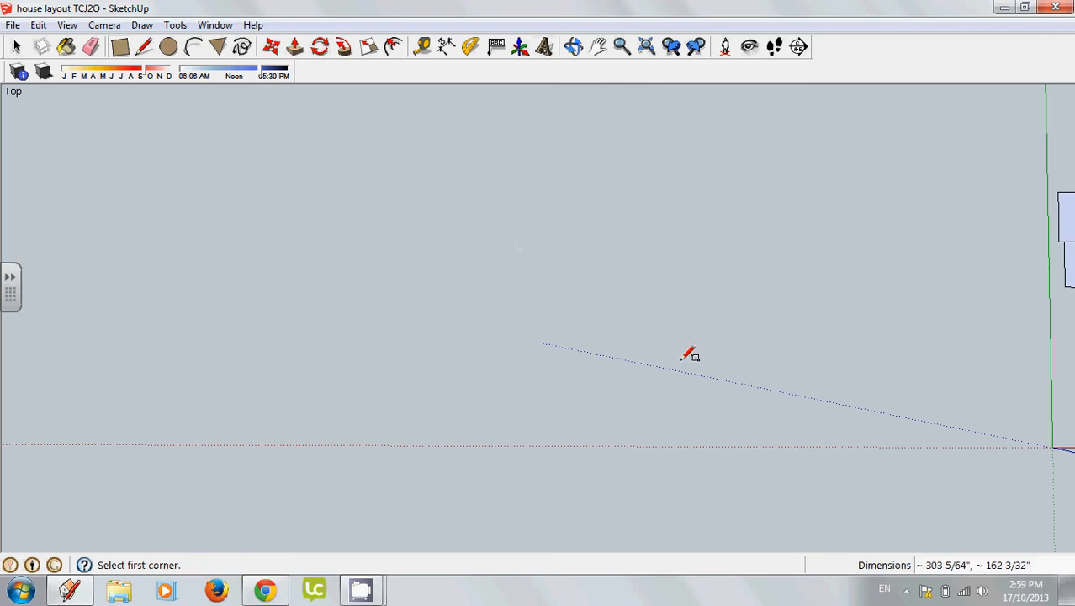
scroll(387, 306, down, 1)
scroll(658, 347, up, 3)
click(515, 230)
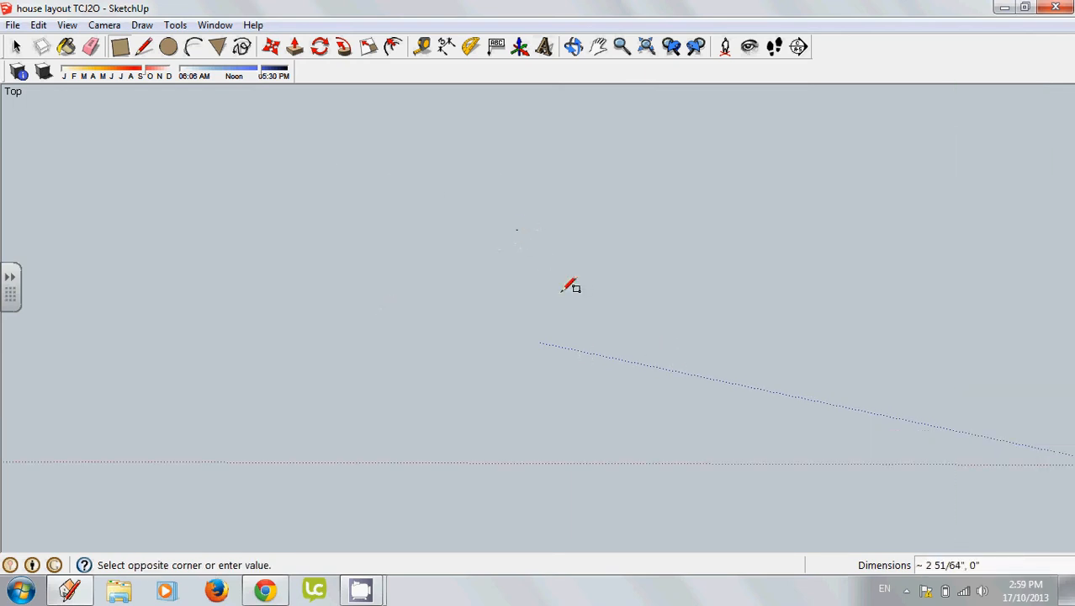
text(5',5)
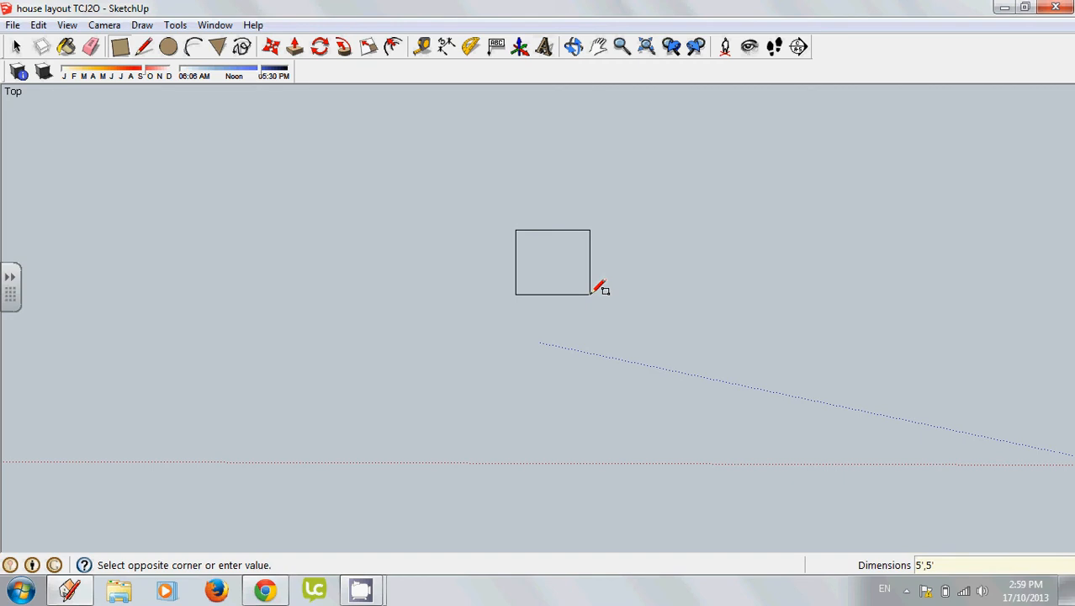
key(Return)
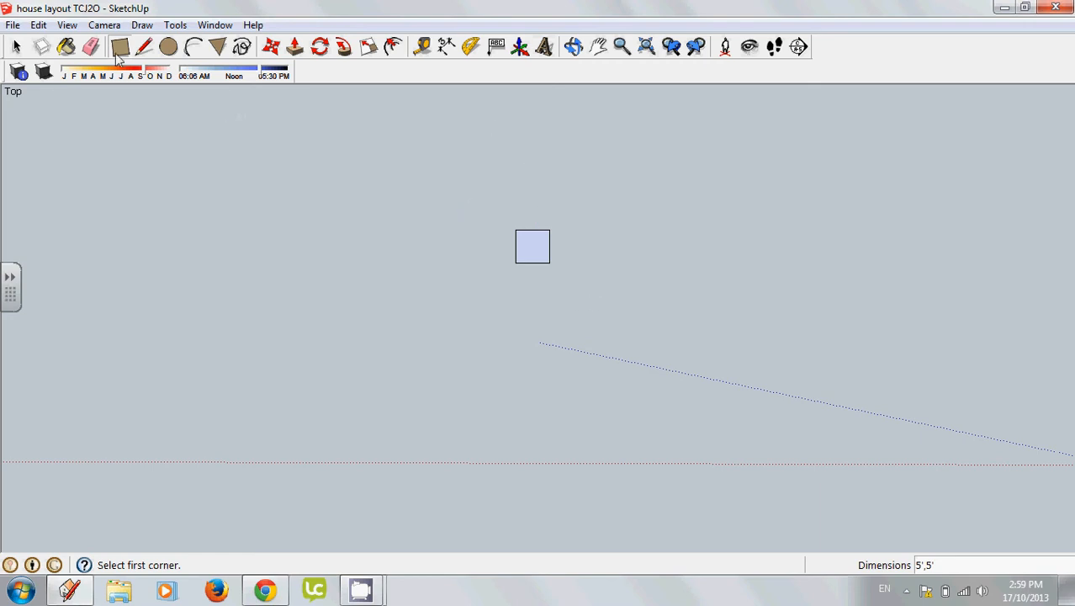
Copy the entire 5' by 5' square and paste a duplicate just to its right.
key(space)
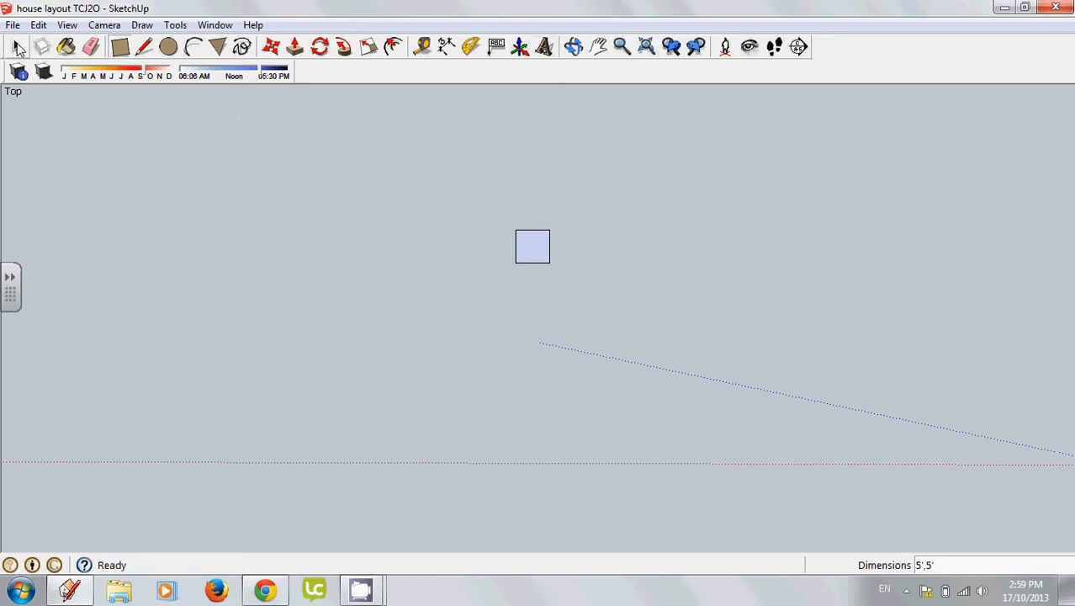
drag(506, 211, 574, 306)
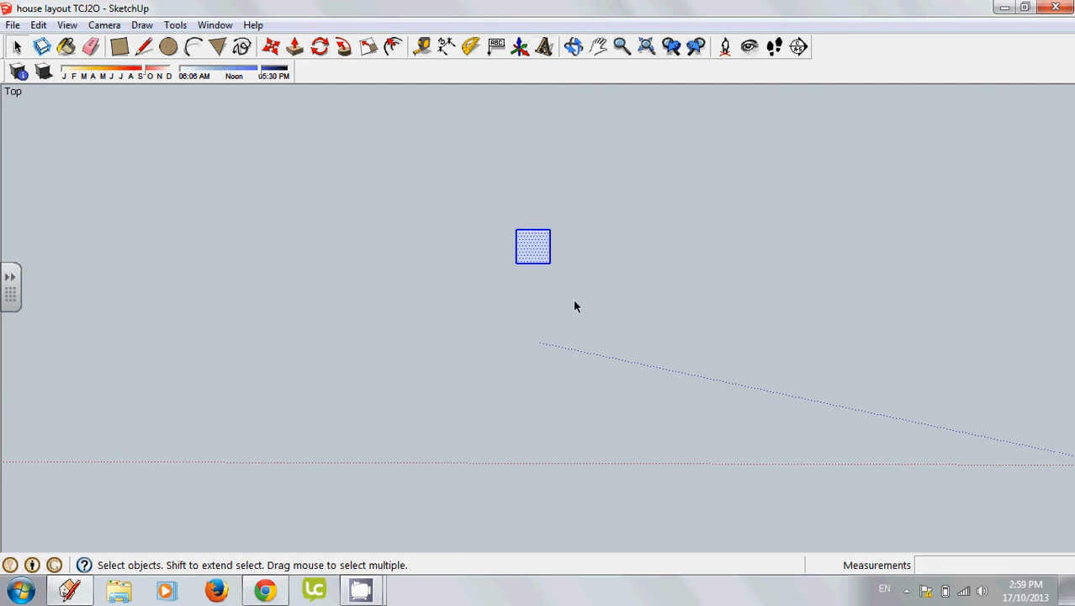
click(38, 26)
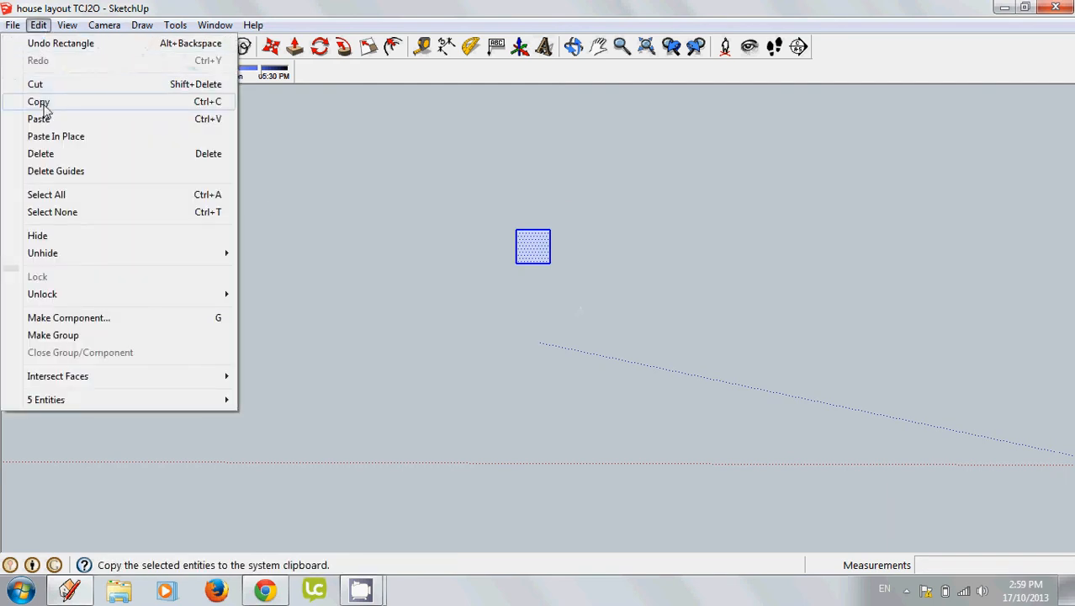
click(42, 102)
click(39, 25)
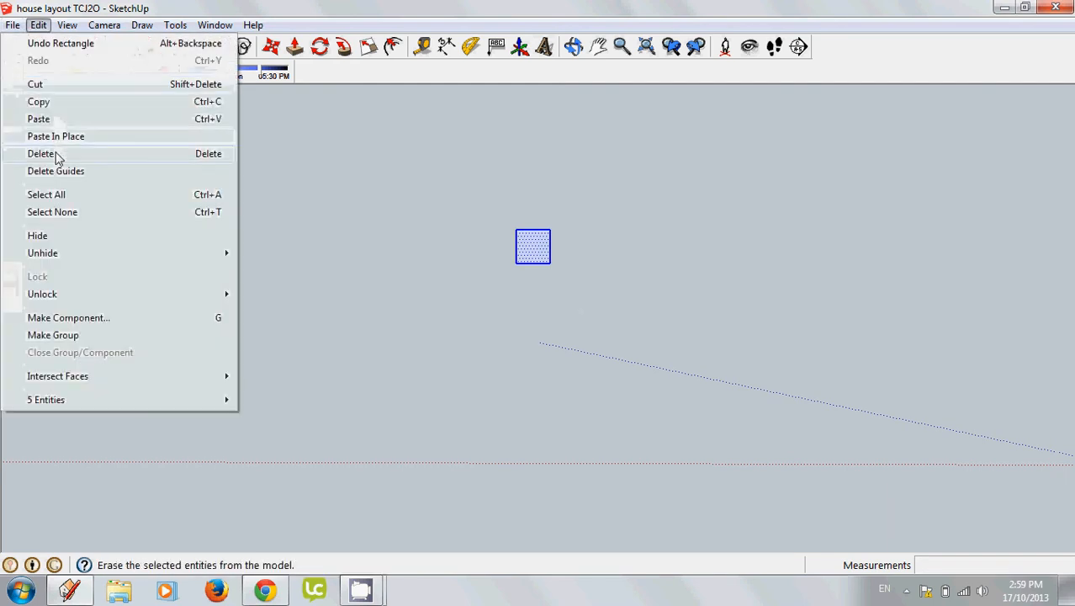
click(50, 119)
click(603, 259)
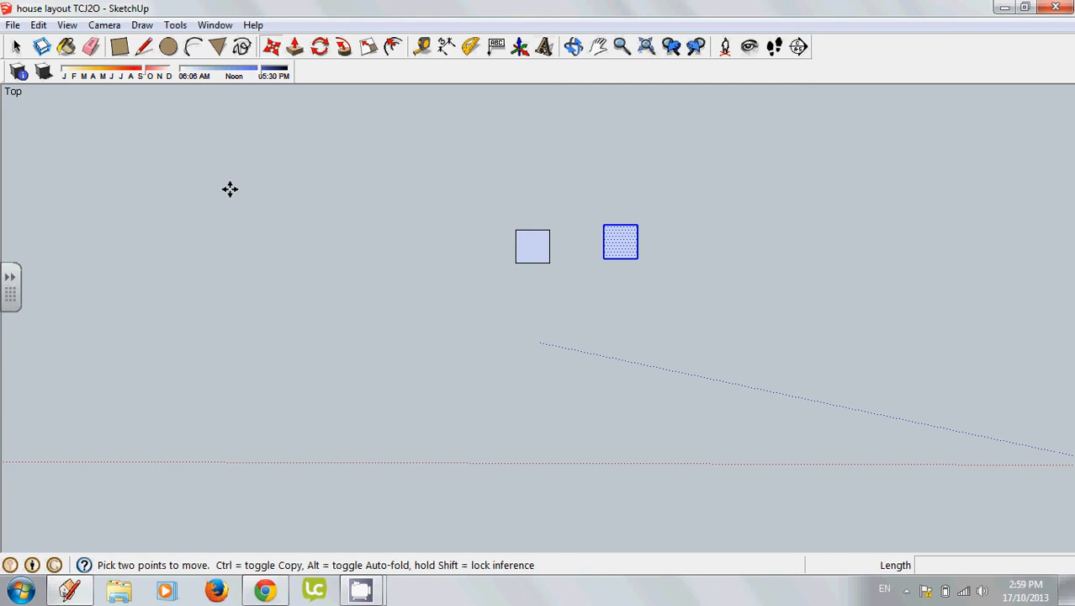
Check the living room size in Chrome's project description and draw a 10' by 10' rectangle below the first small square in SketchUp.
click(265, 591)
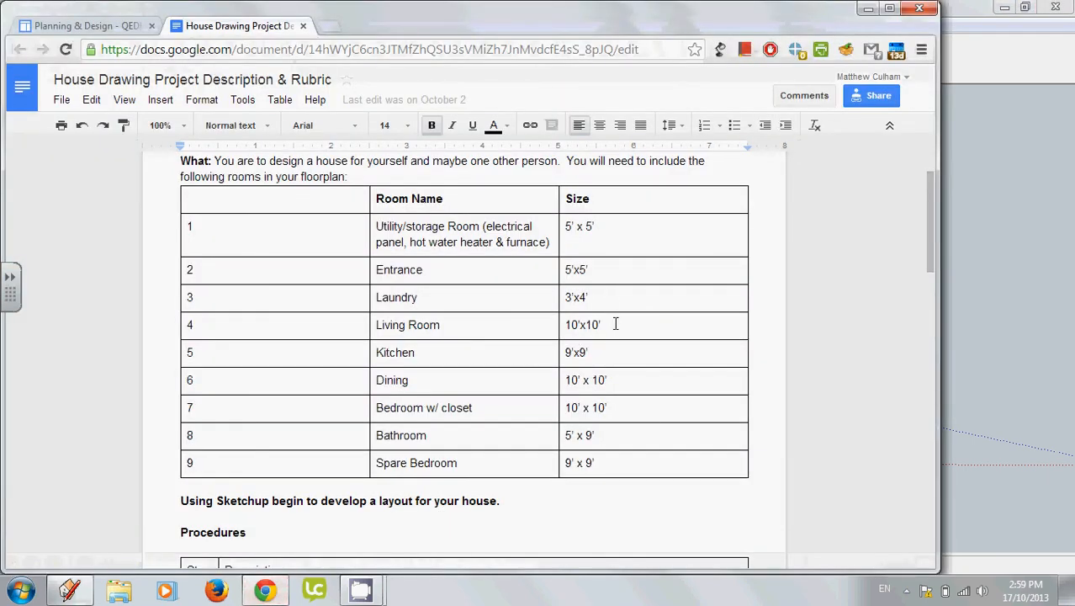
click(868, 10)
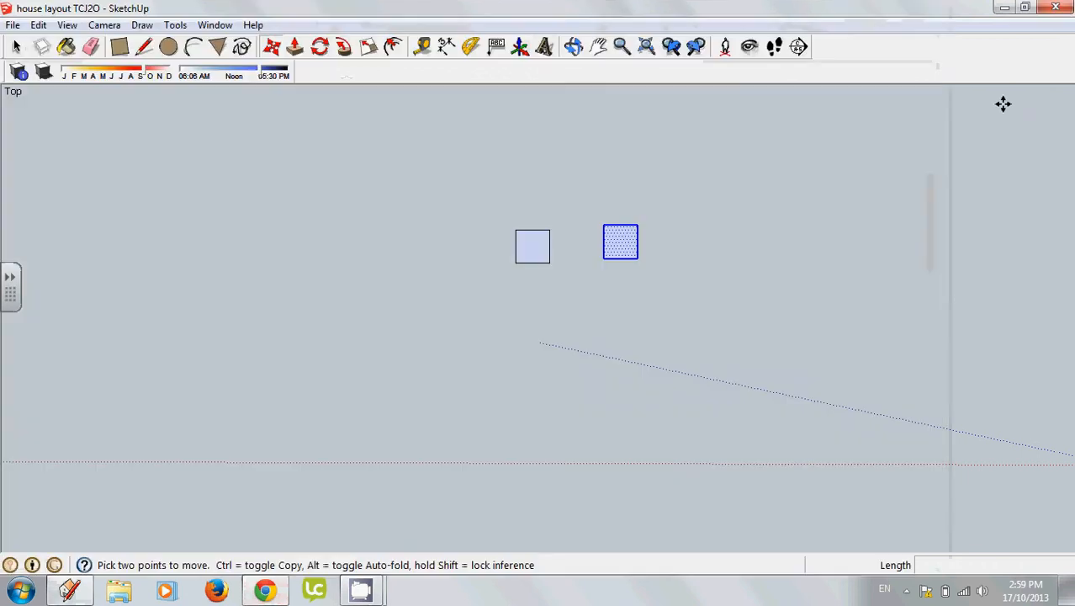
click(117, 48)
click(508, 317)
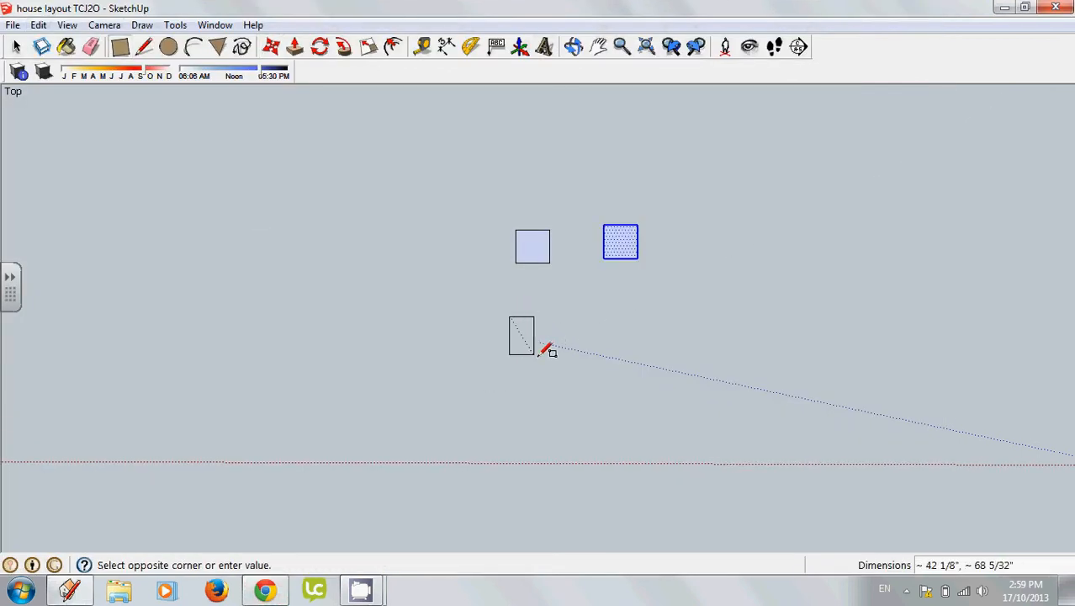
text(10',10)
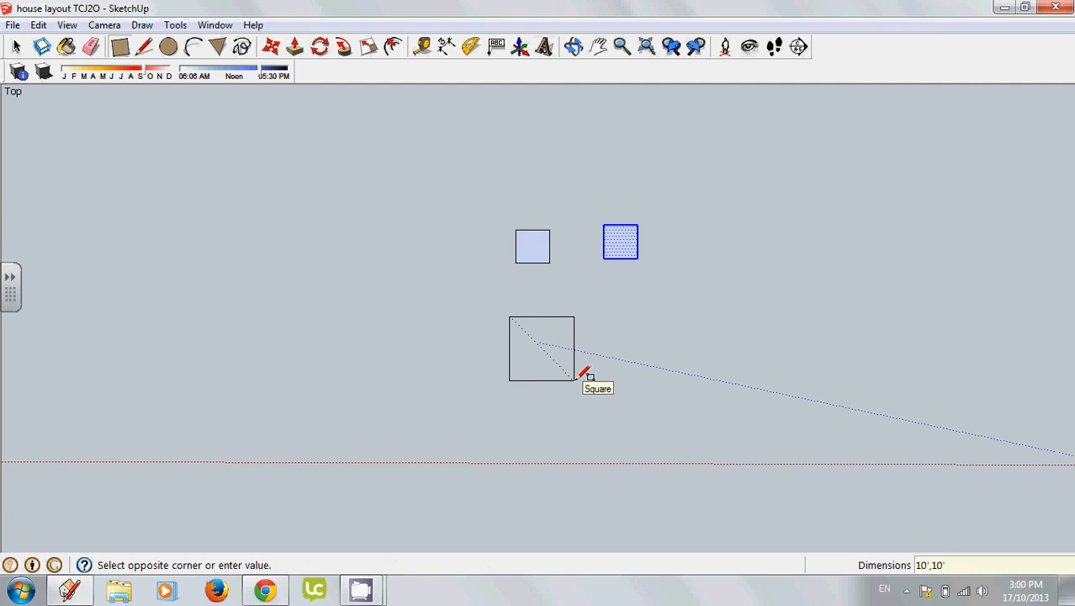
key(Return)
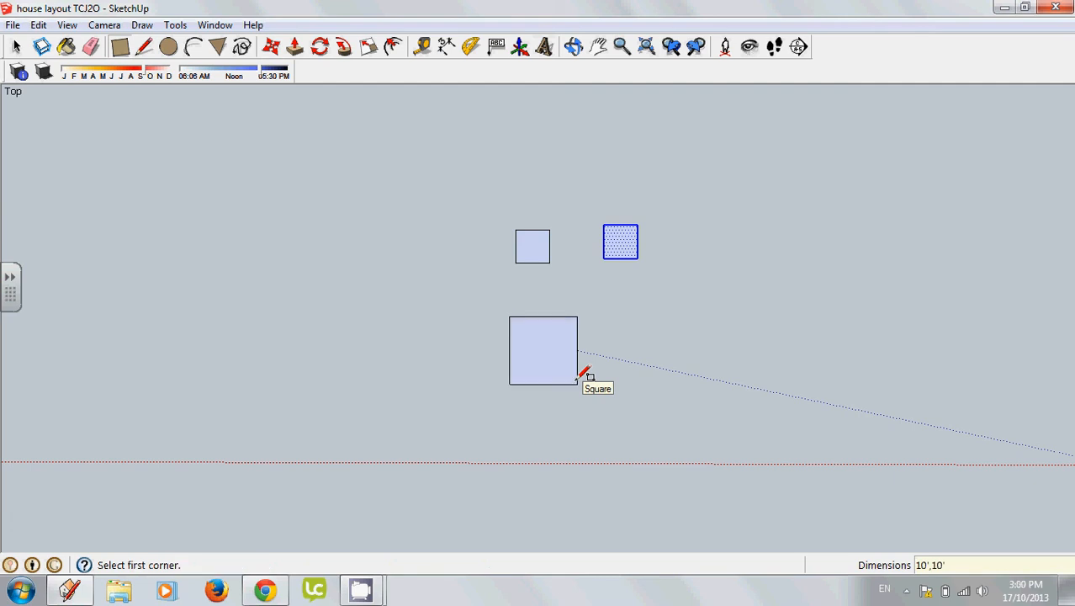
Copy the 10' by 10' square and paste two duplicates in a row to its right.
click(16, 47)
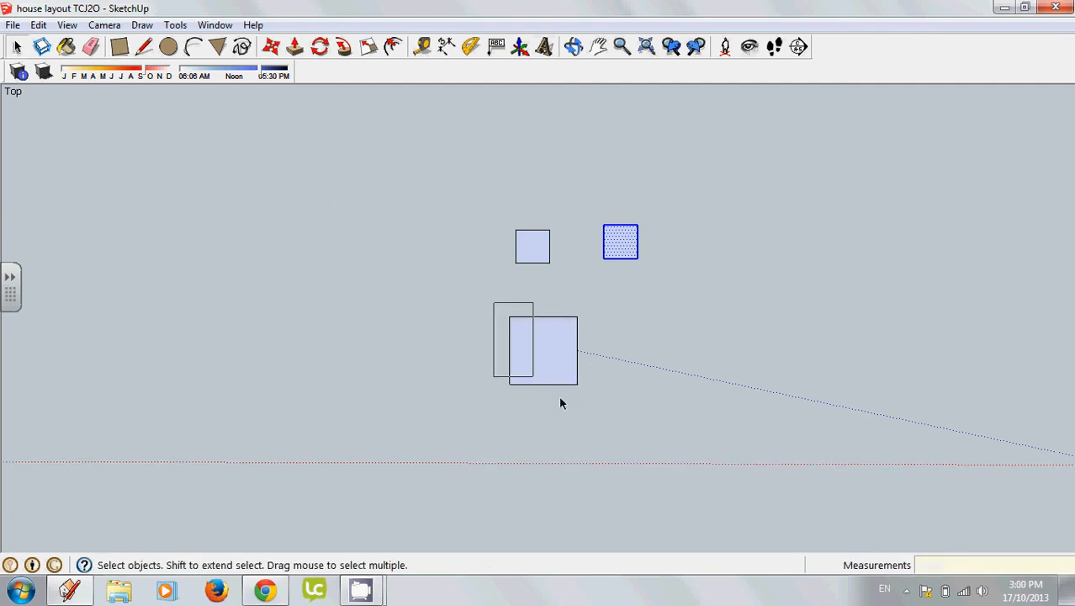
drag(560, 397, 598, 414)
key(ctrl+c)
key(ctrl+v)
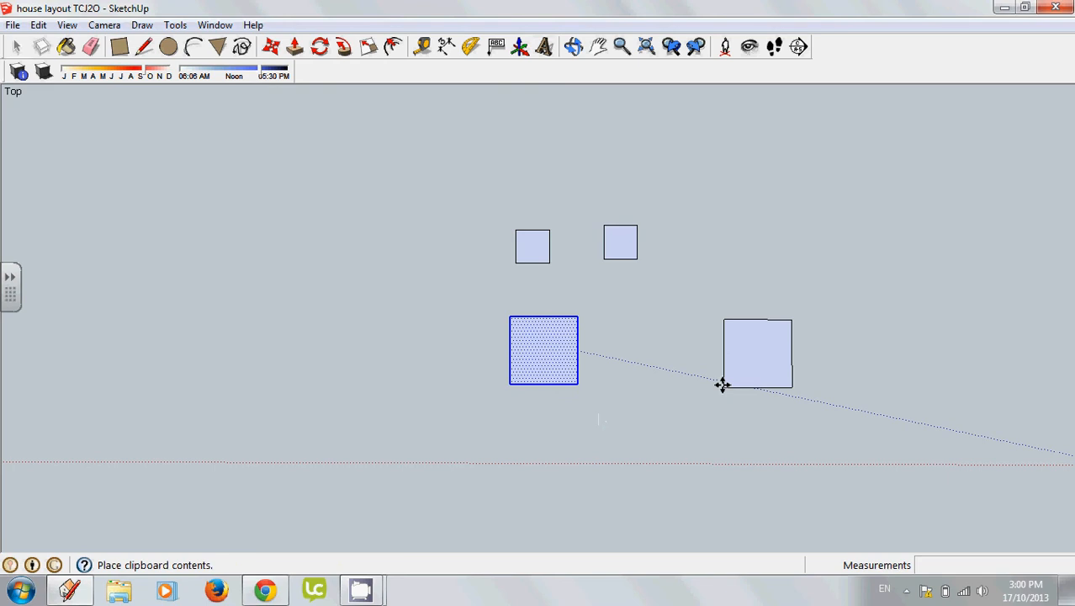
click(627, 373)
key(ctrl+v)
click(727, 375)
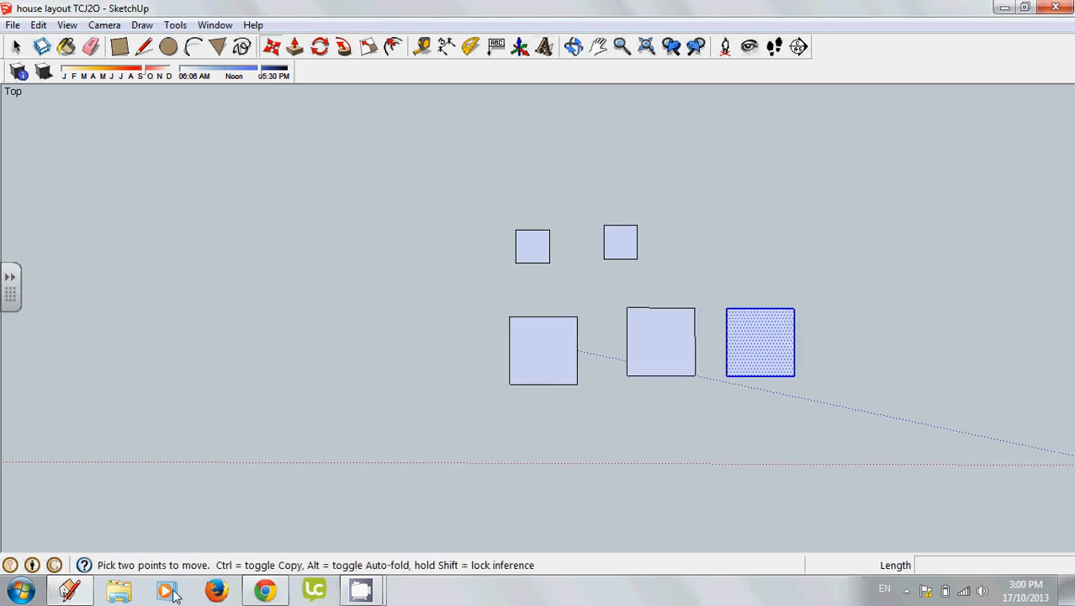
Check the room list in Chrome, then in SketchUp move the rightmost 10' square to the left of the original 10' square.
click(265, 591)
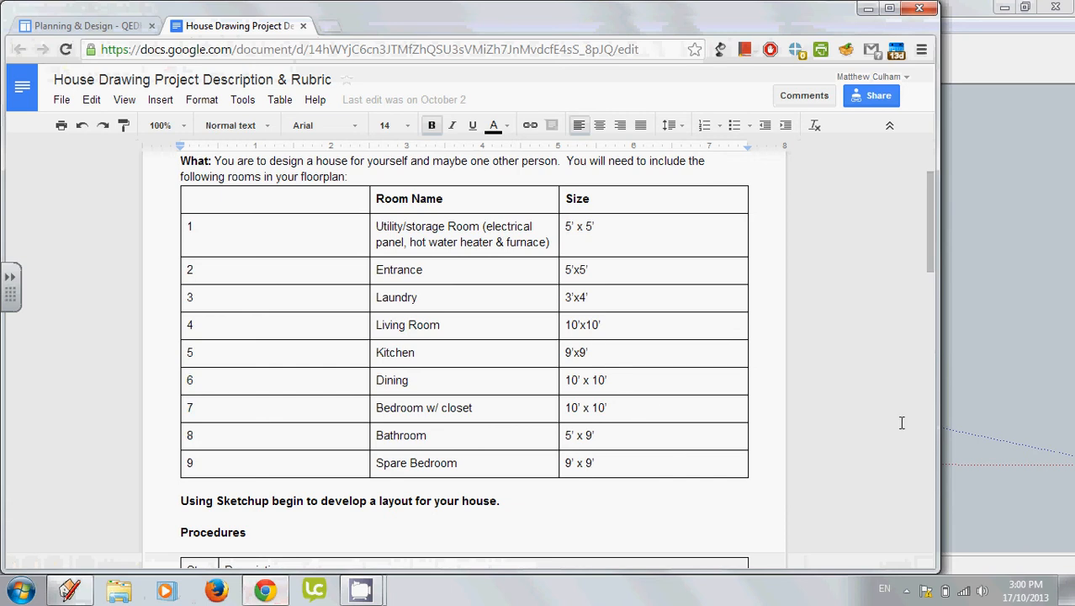
click(976, 373)
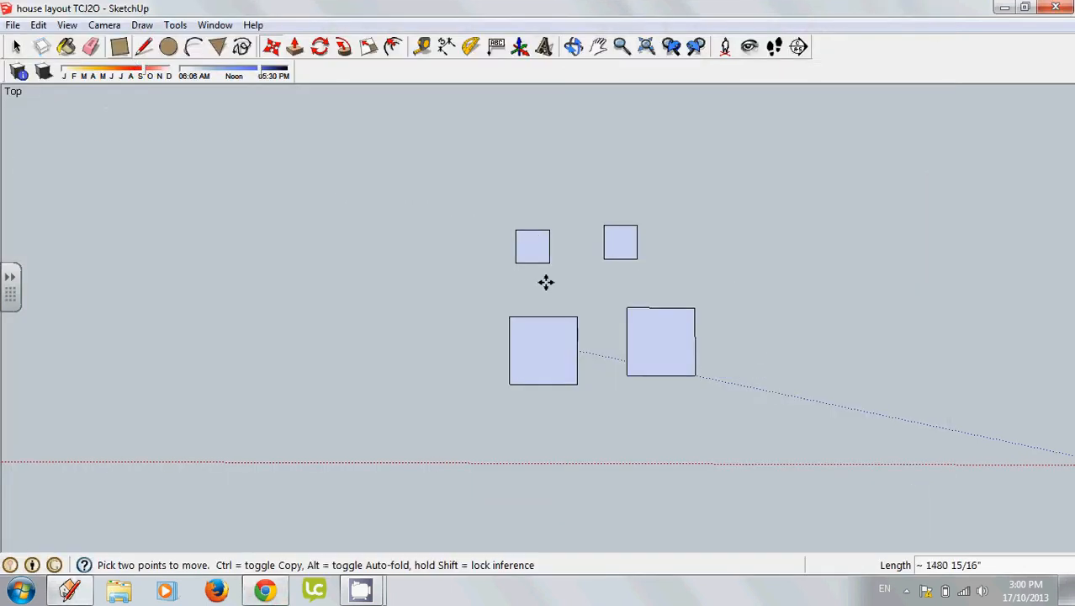
click(657, 382)
Draw a 9' by 9' rectangle above and to the right of the existing room squares.
click(119, 46)
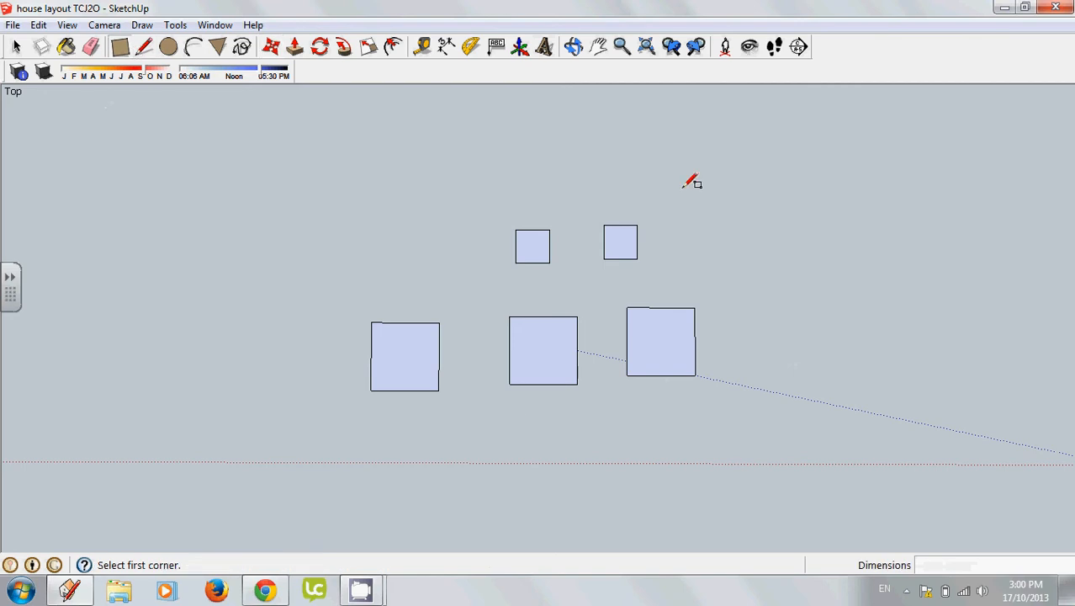
click(760, 182)
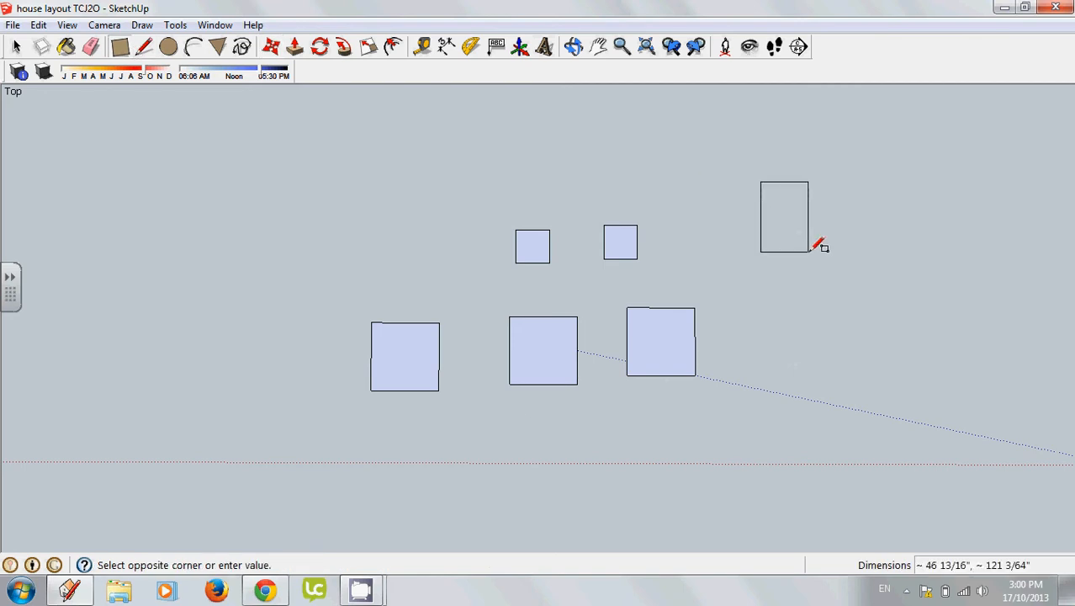
text(9)
text(',9')
key(Return)
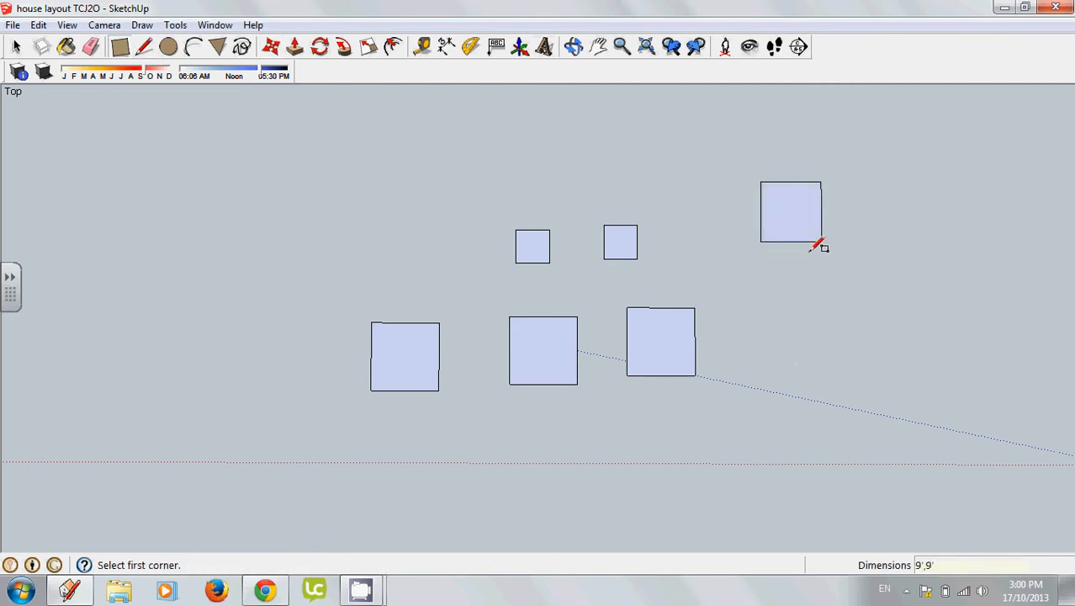
Copy the 9' by 9' square and paste one duplicate to its right.
click(16, 46)
drag(740, 154, 835, 258)
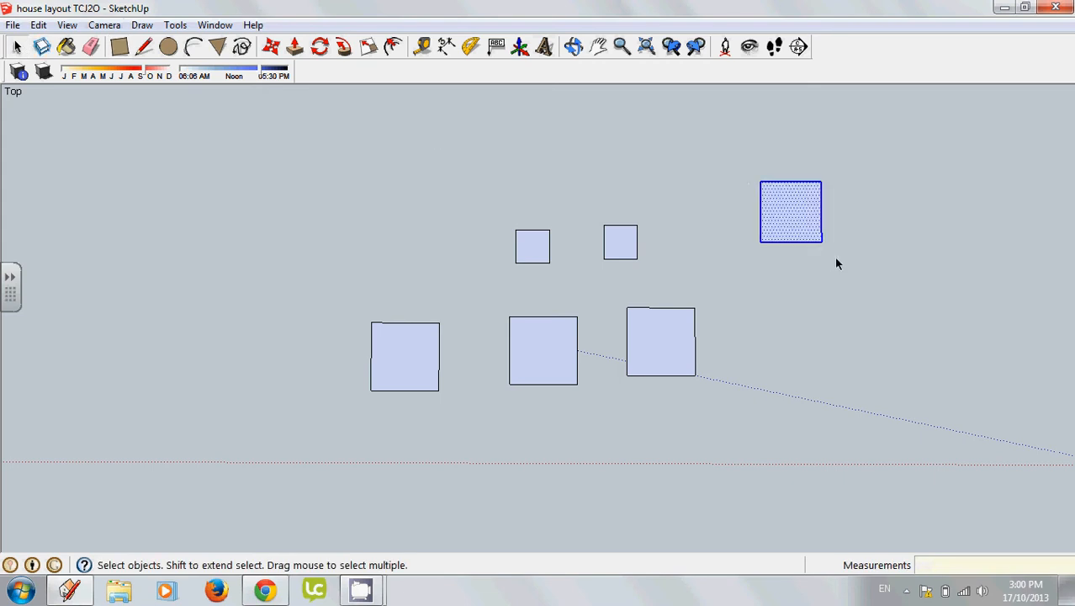
key(ctrl+c)
key(ctrl+v)
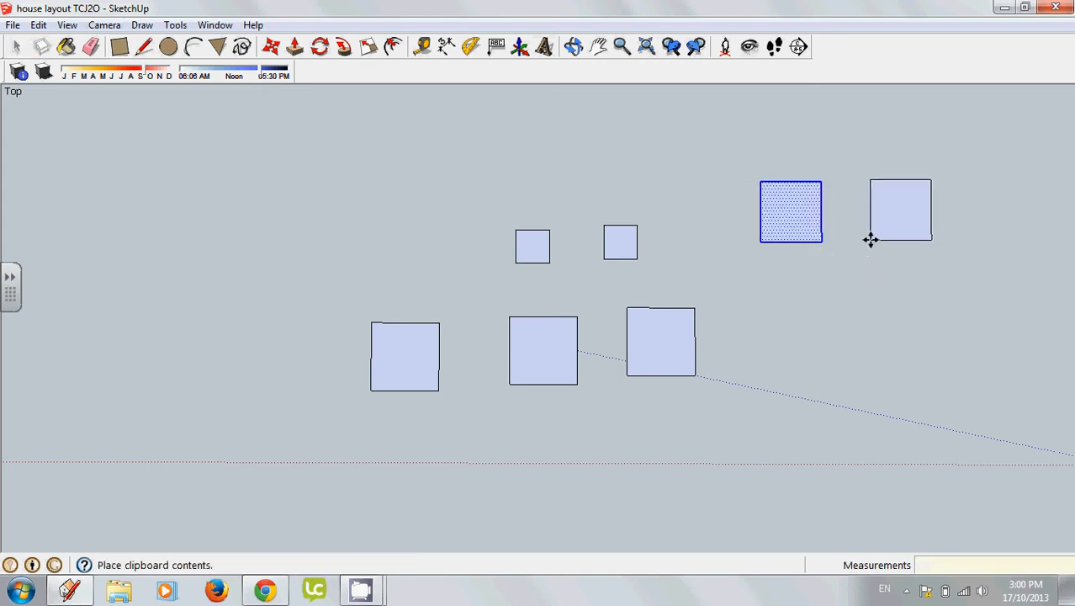
click(869, 239)
key(ctrl+t)
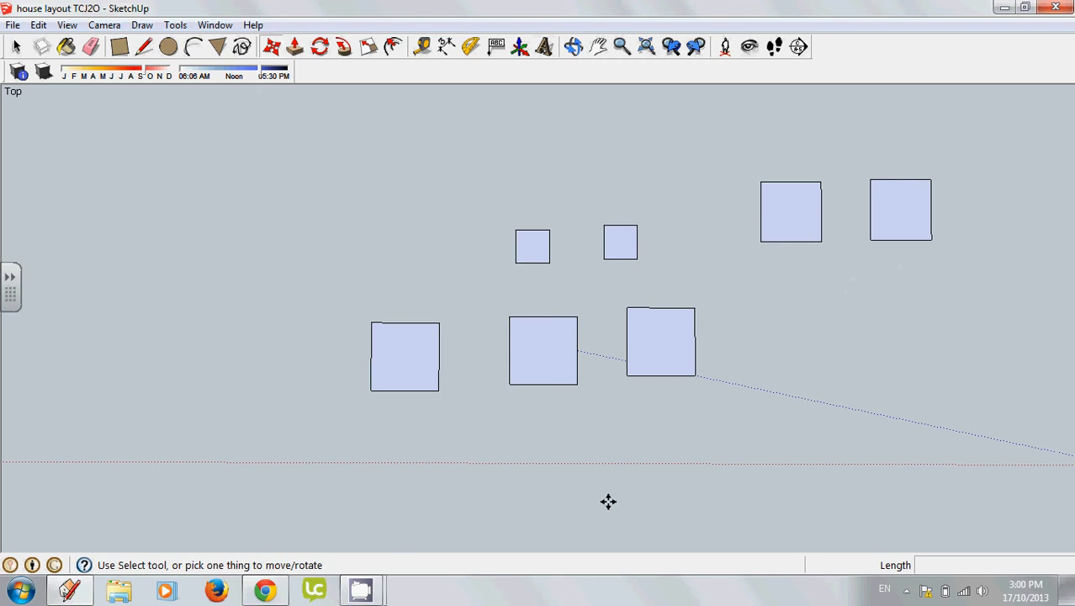
Check the room sizes in Chrome's project description, then in SketchUp draw a 3' by 4' rectangle below the original 9' square.
click(265, 590)
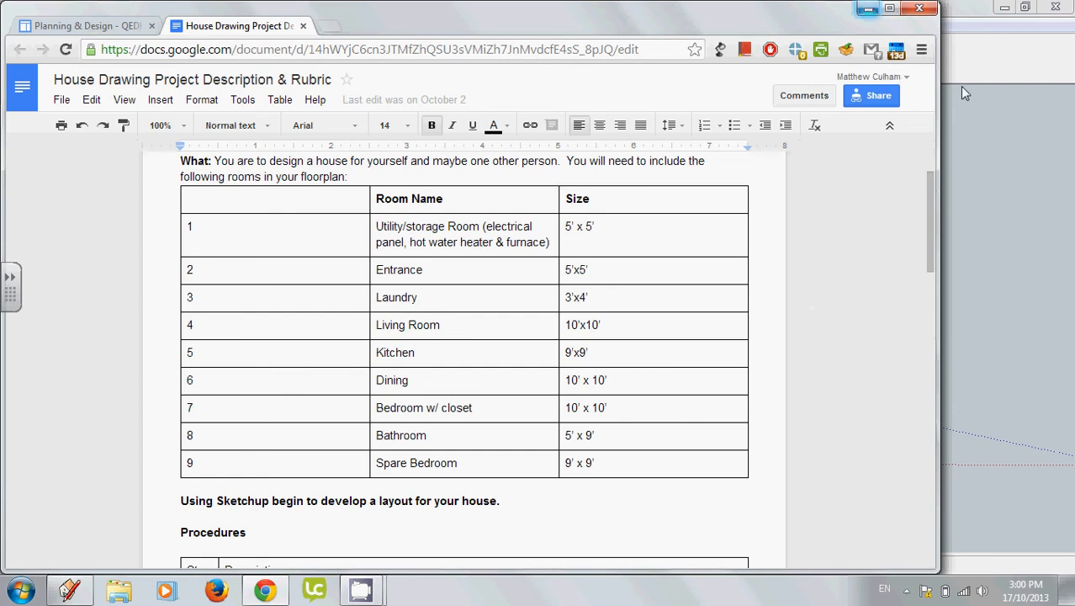
click(866, 9)
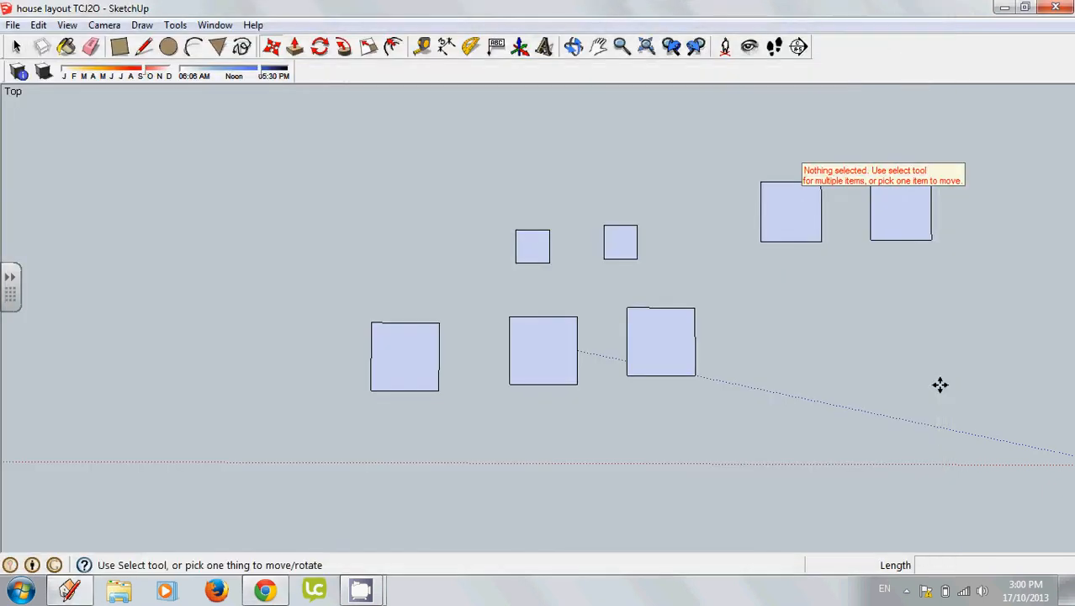
click(119, 46)
click(767, 304)
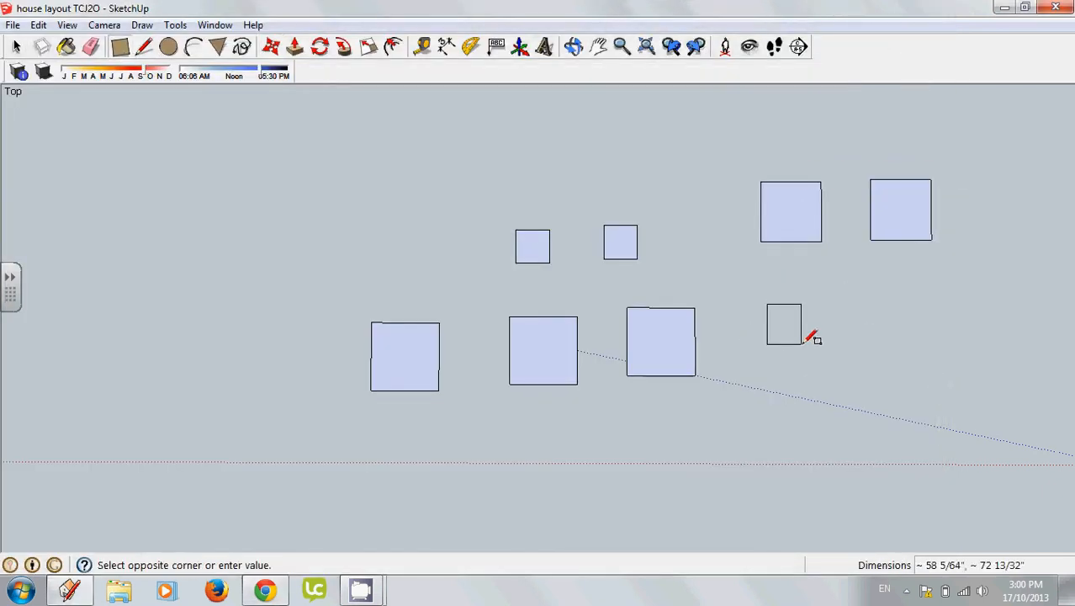
text(3)
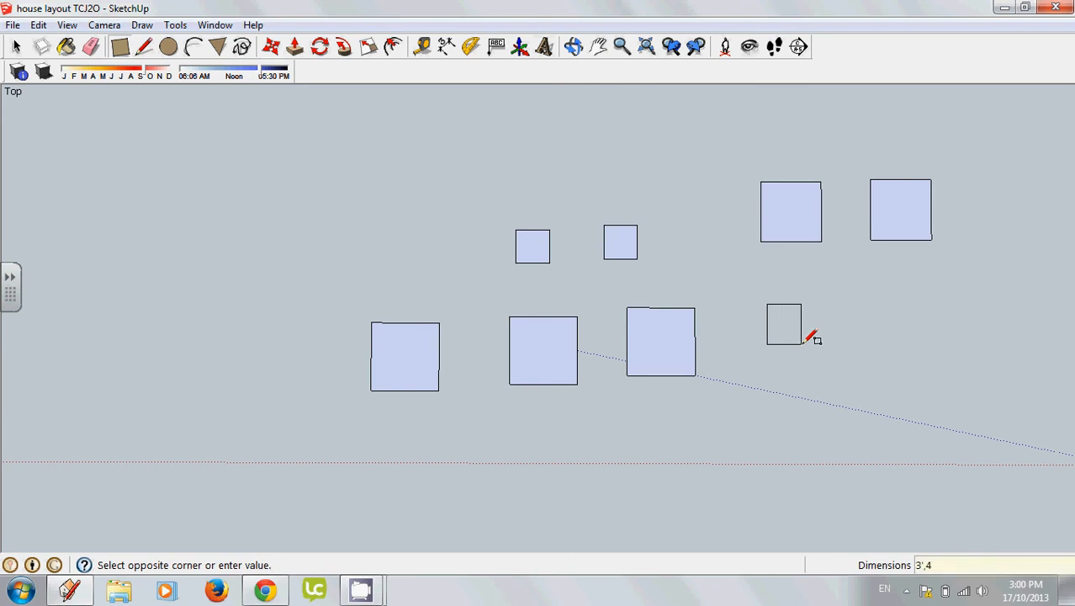
text(',4)
key(Return)
Draw a 5' by 9' rectangle to the right of the 3' by 4' rectangle.
click(844, 306)
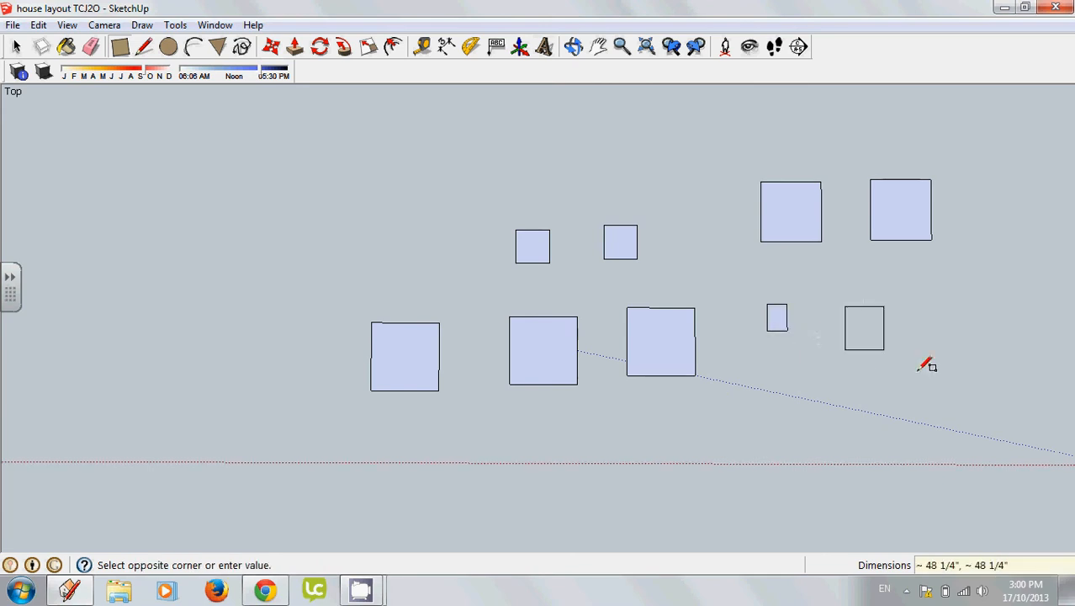
text(5',9)
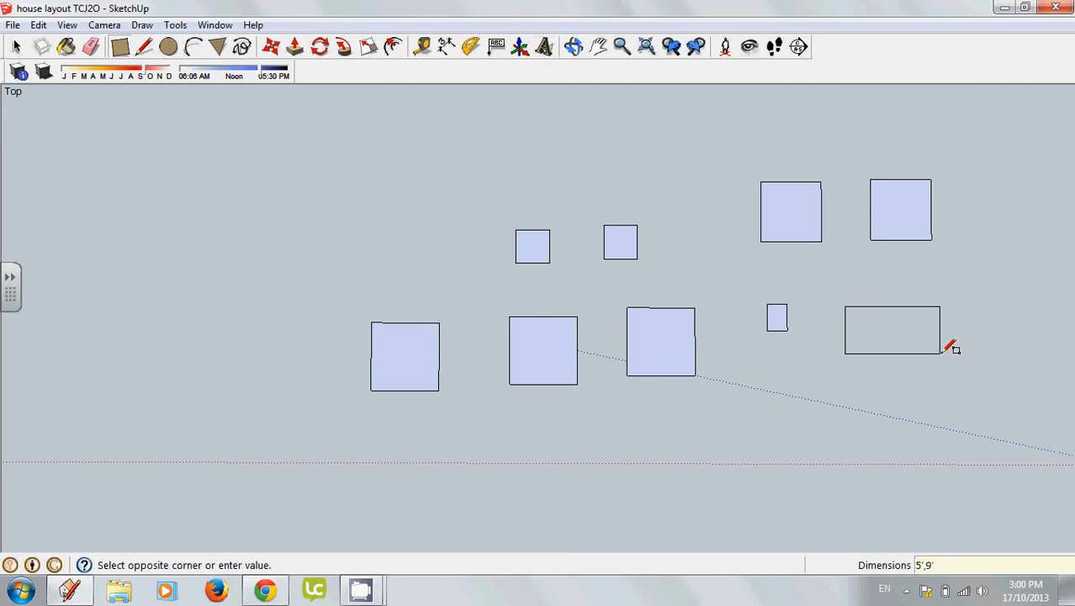
key(Return)
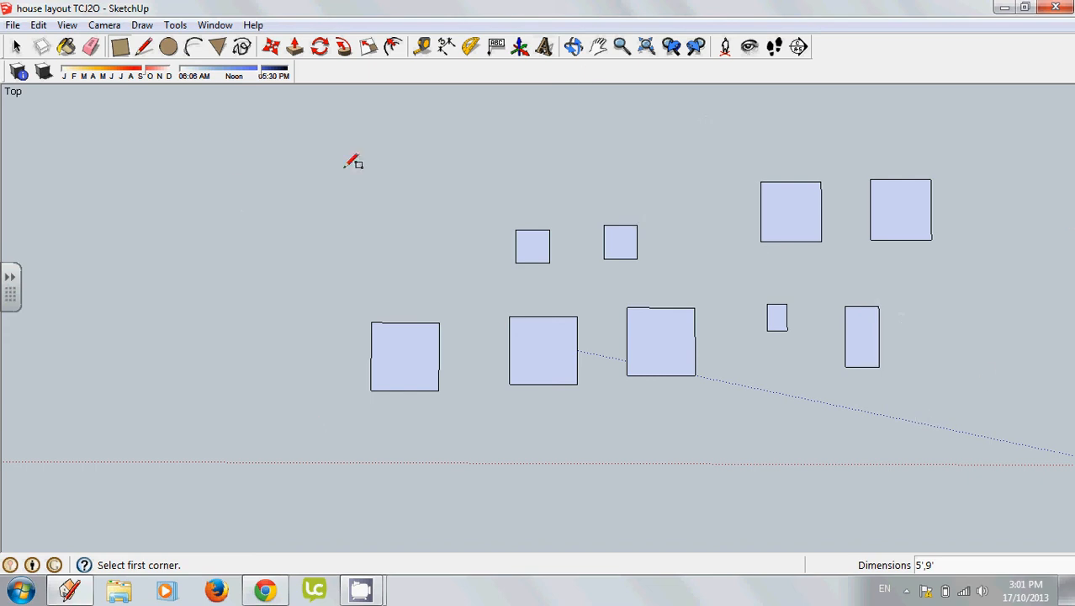
click(544, 46)
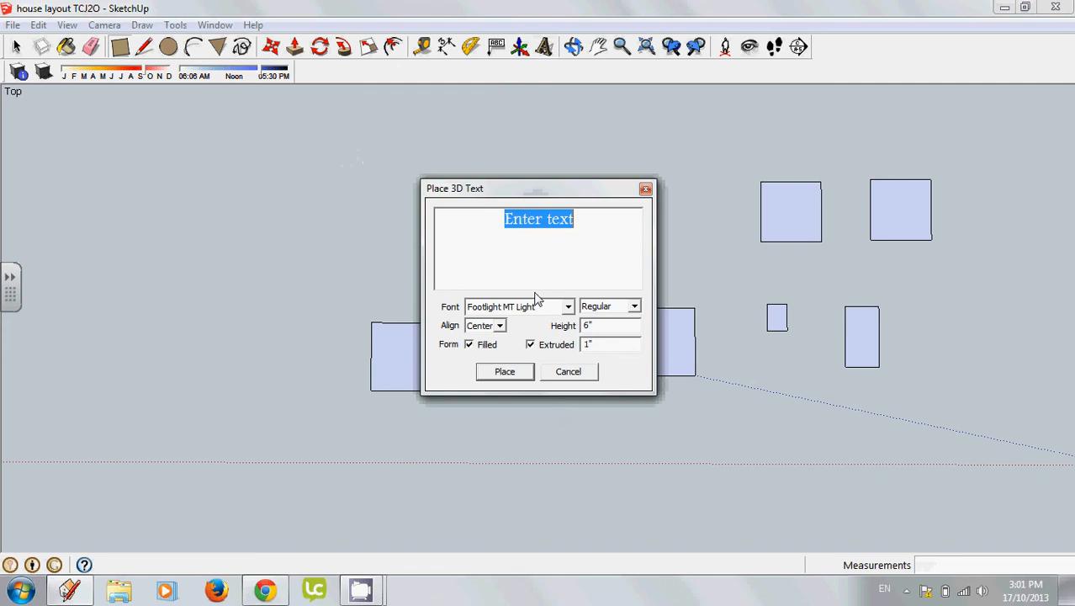
text(1)
text(g)
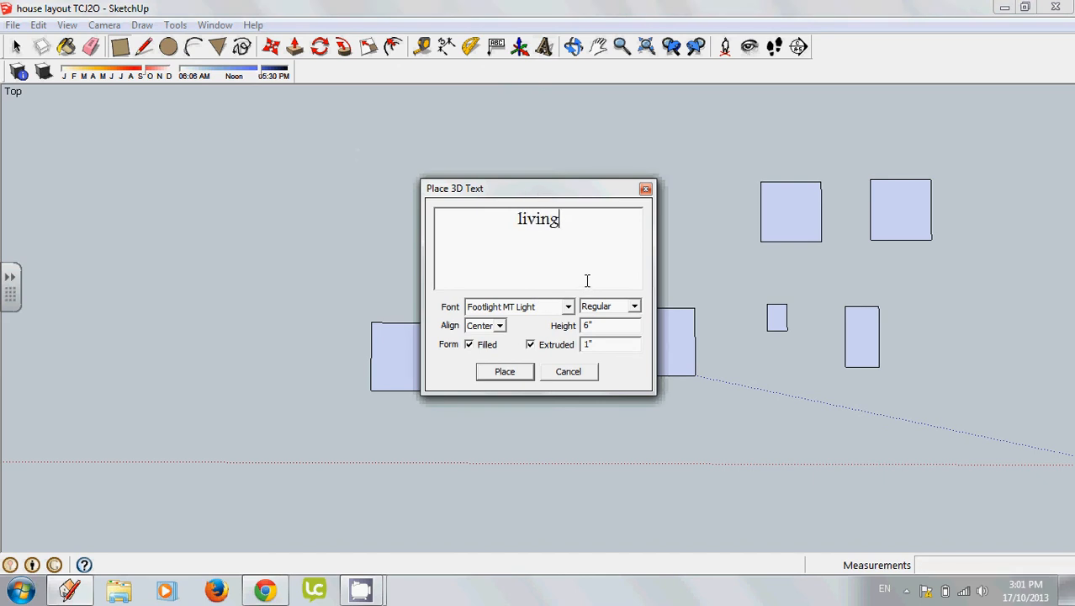
click(507, 374)
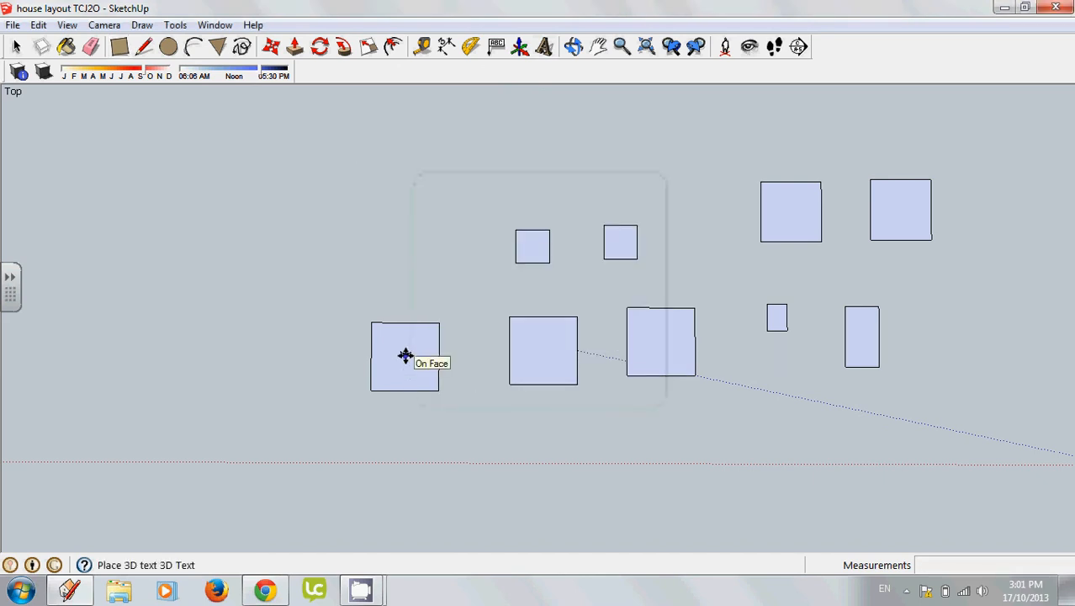
key(Escape)
Place the 3D text "Living" with a 12" height in the centre of the leftmost 10' square.
click(544, 48)
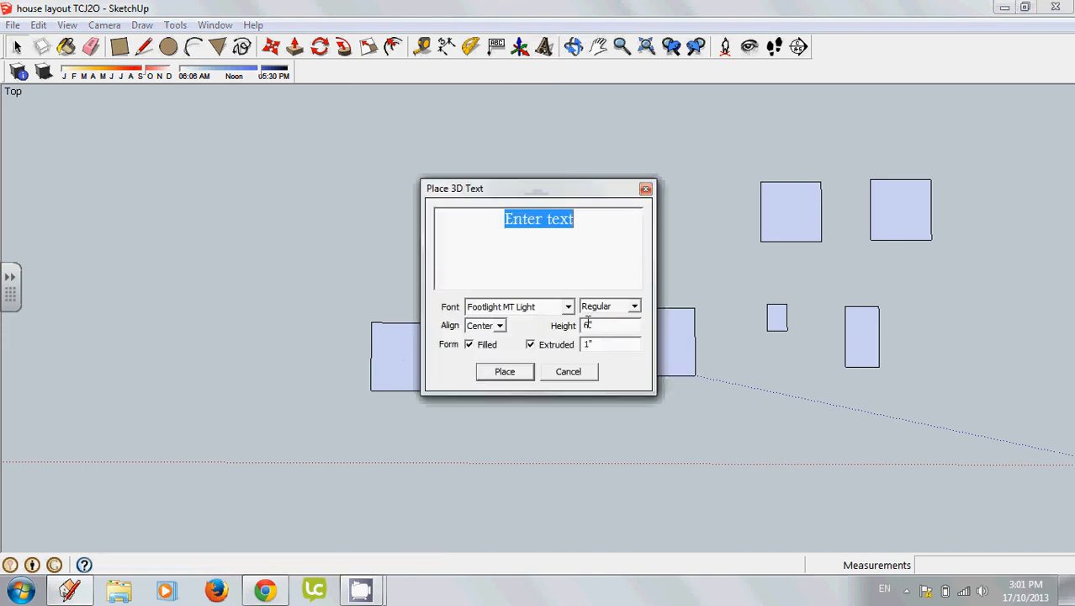
double_click(586, 325)
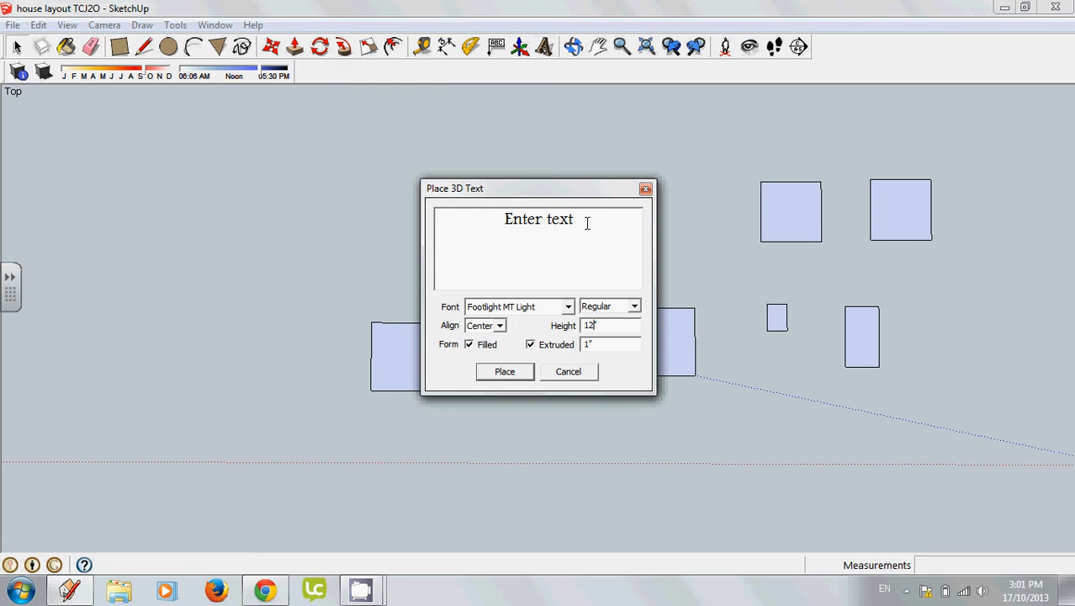
drag(587, 222, 452, 215)
text(Living)
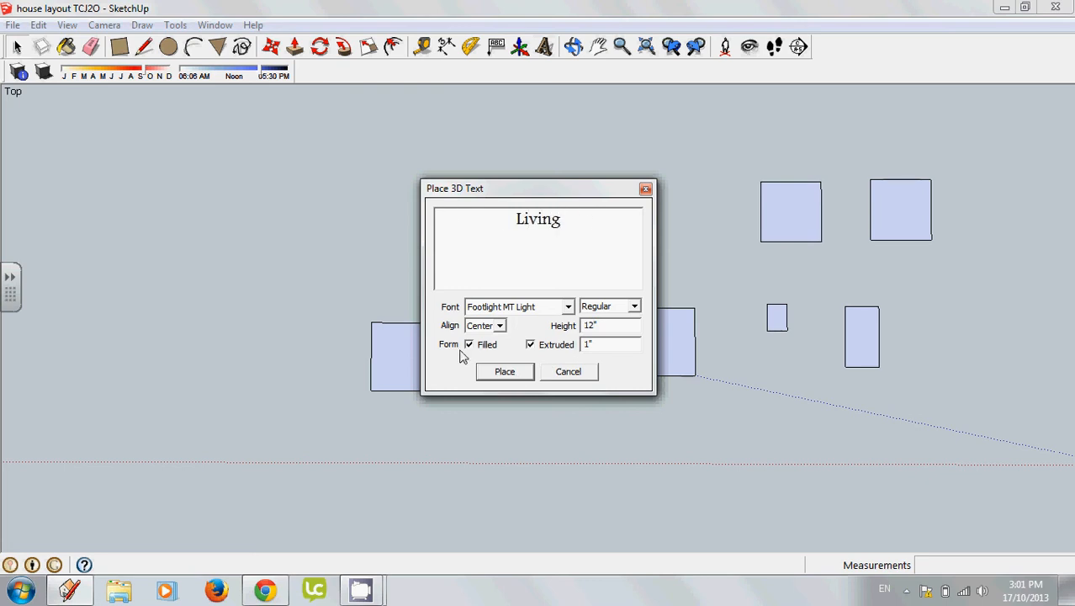
click(504, 371)
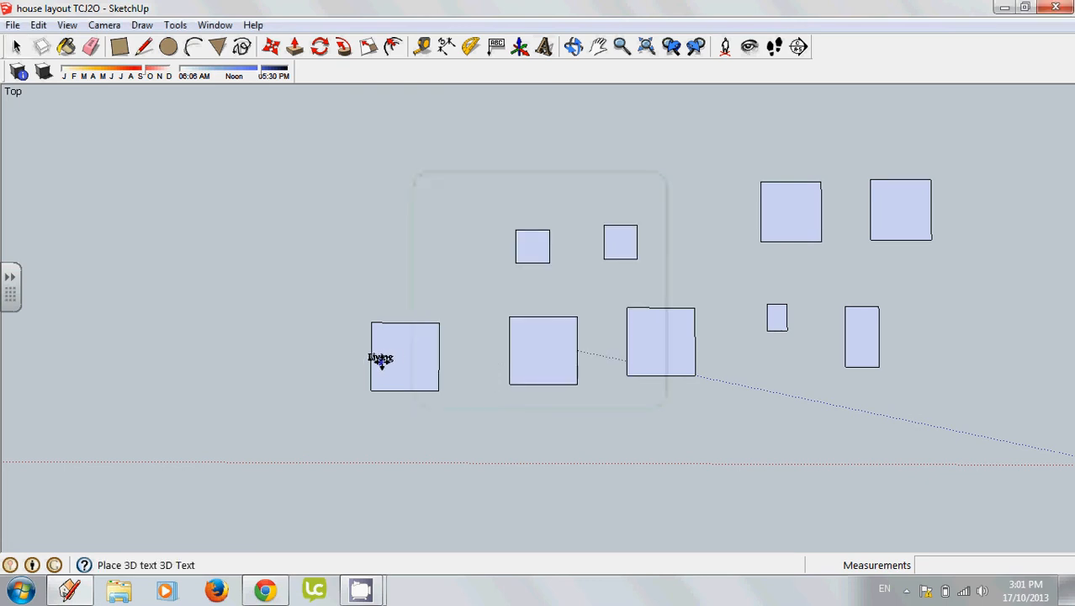
click(404, 357)
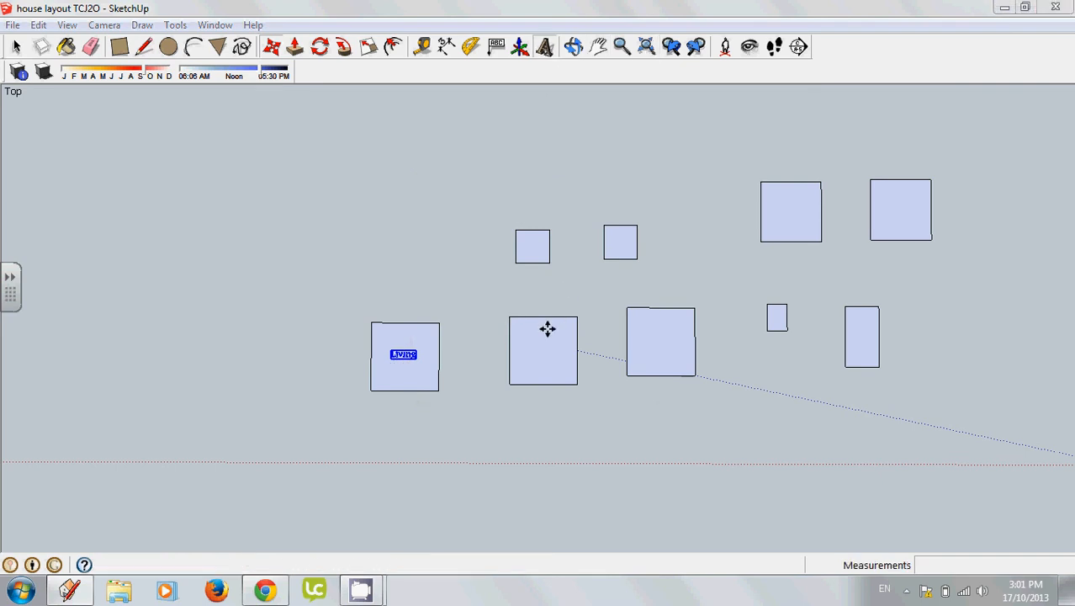
Label the middle 10' square "Dining" and the rightmost 10' square "Master Bdrm" with 3D text.
text(Dining)
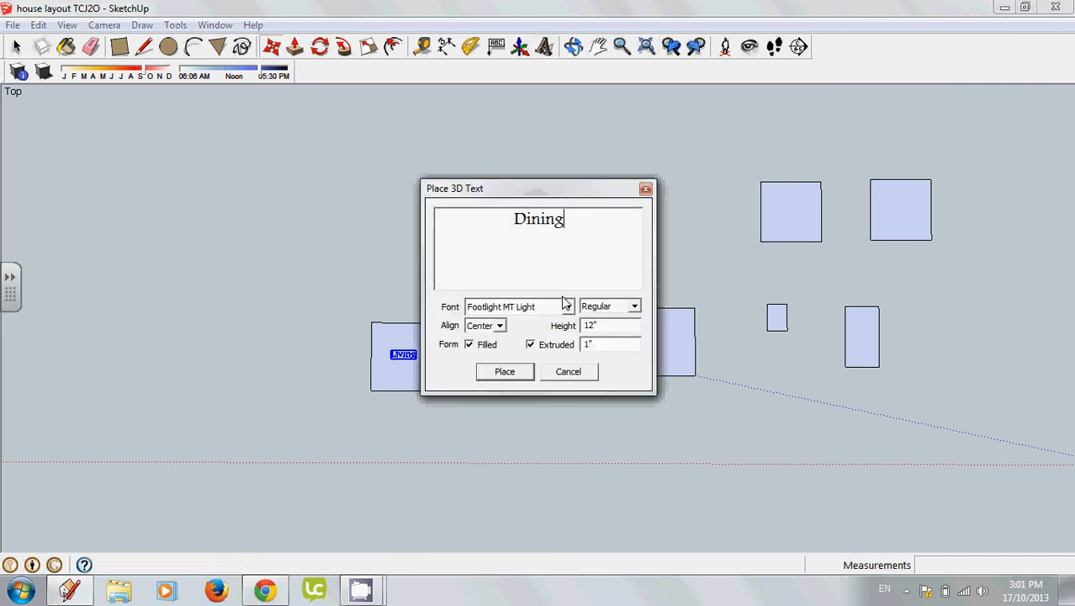
click(505, 371)
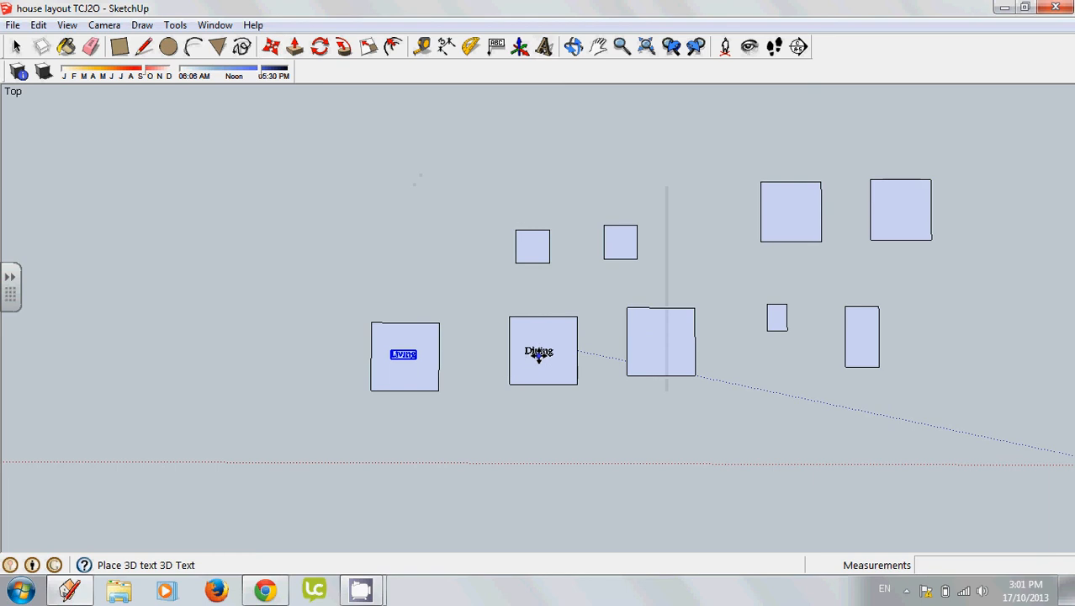
click(538, 352)
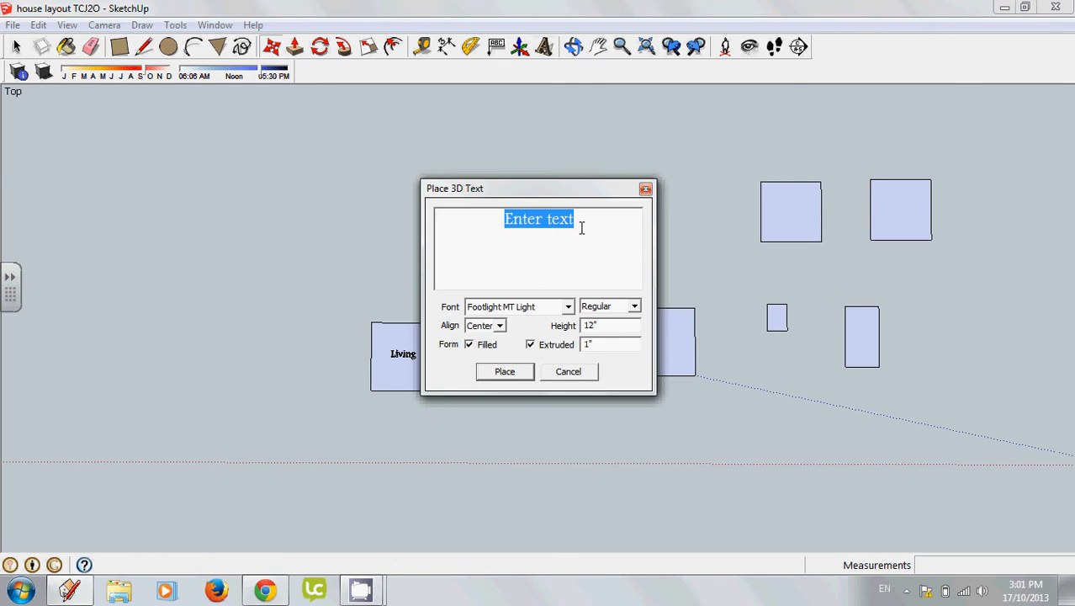
text(Ma)
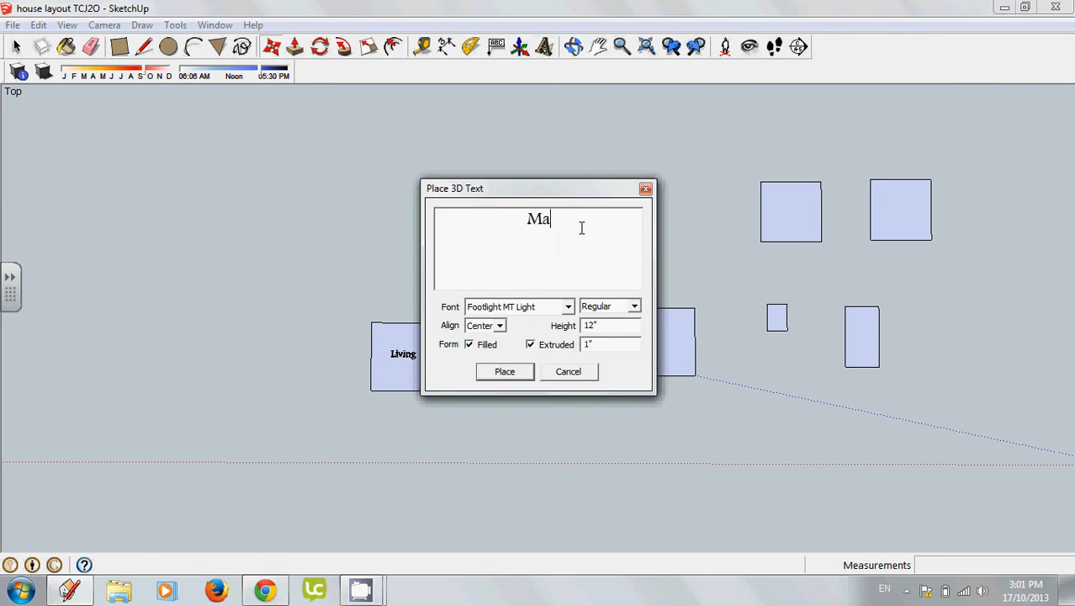
text(ster Bdrm)
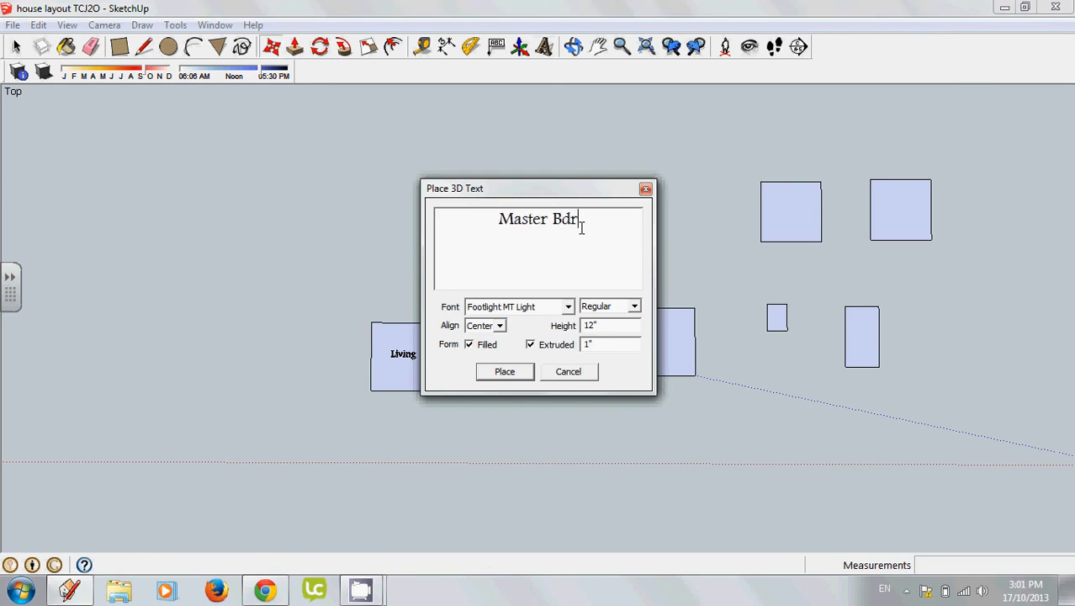
click(513, 375)
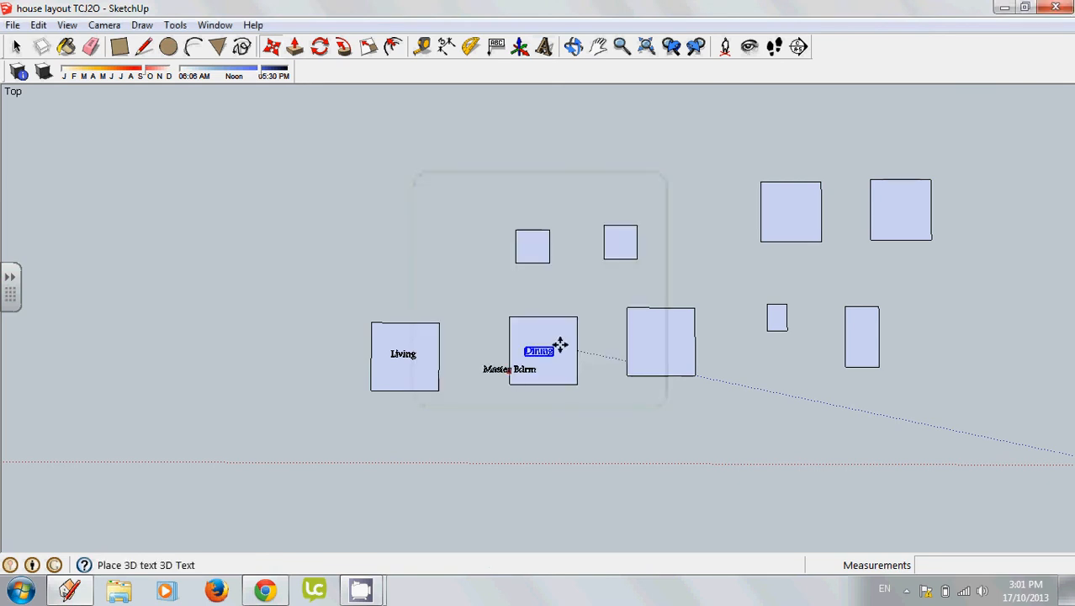
click(661, 346)
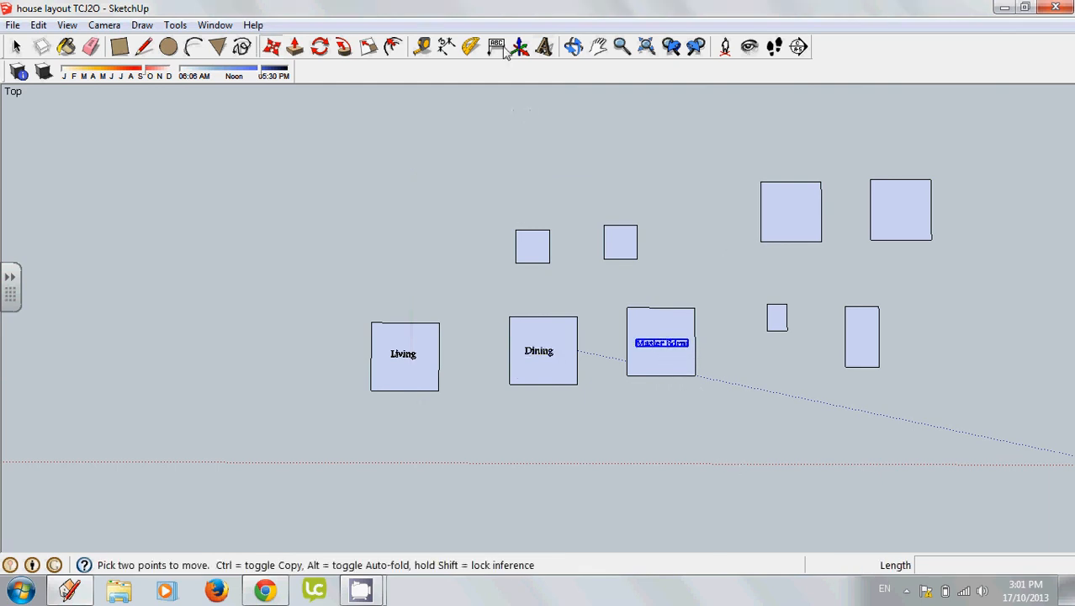
Place the 3D text "Kitchen" in the centre of the left 9' square.
click(545, 46)
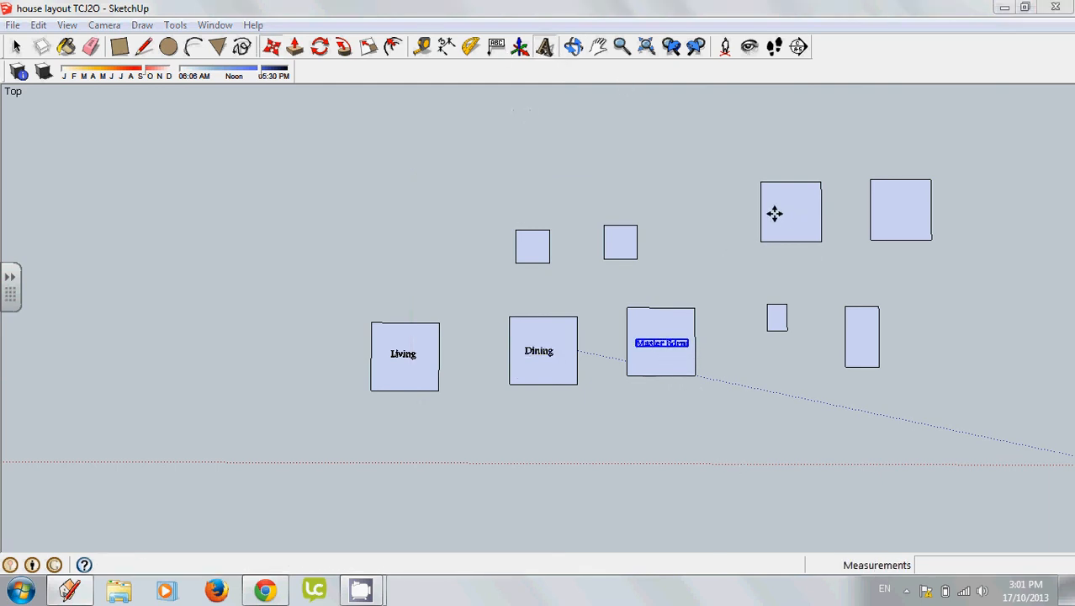
text(Kitchen)
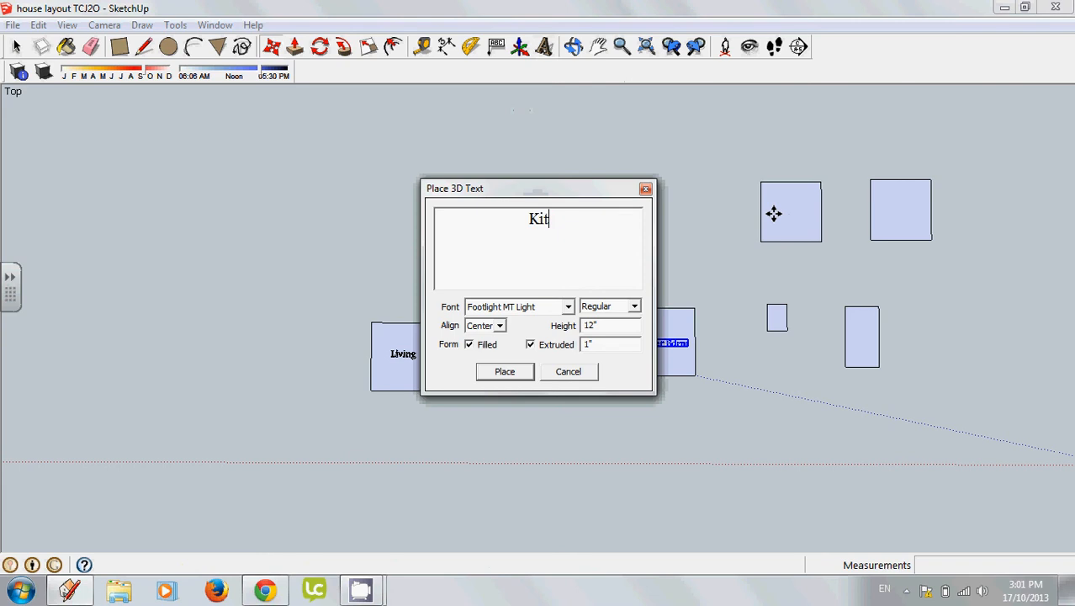
click(504, 371)
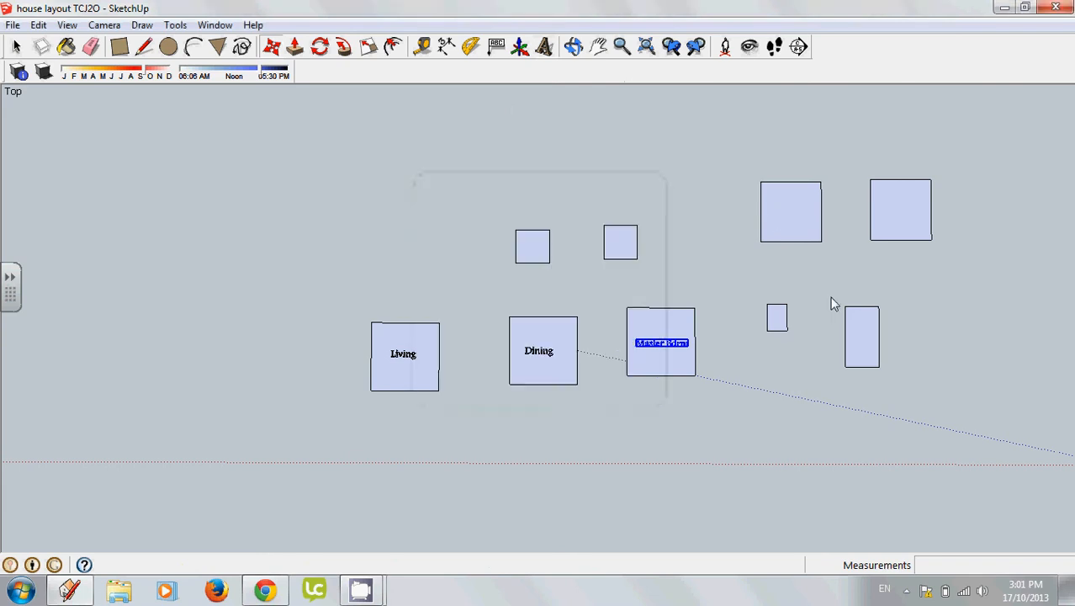
click(791, 213)
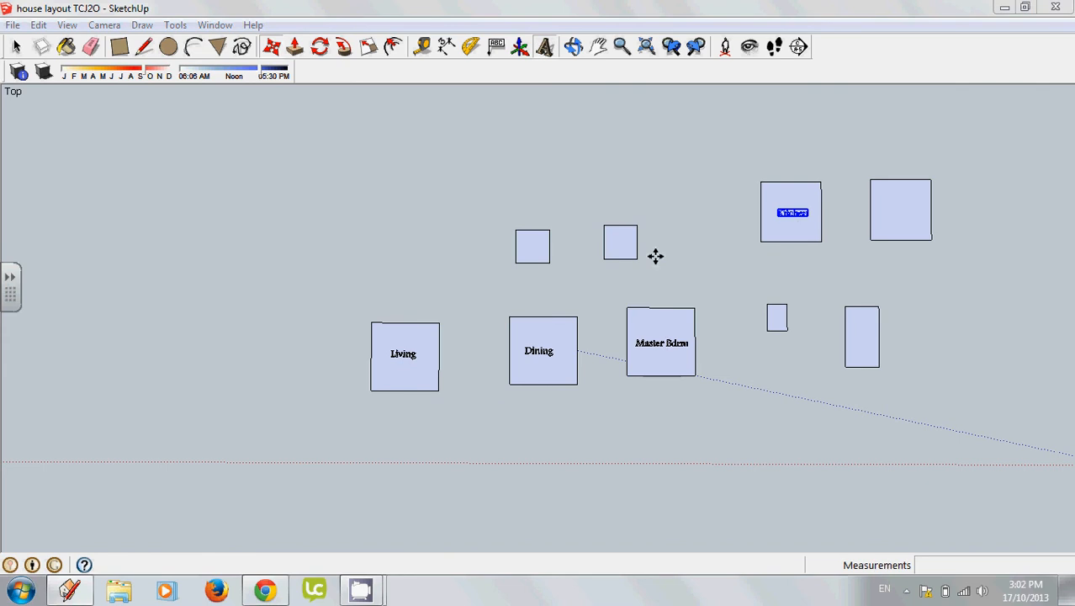
Place the 3D text "Spare Bdrm" on the right 9' square.
text(Sp)
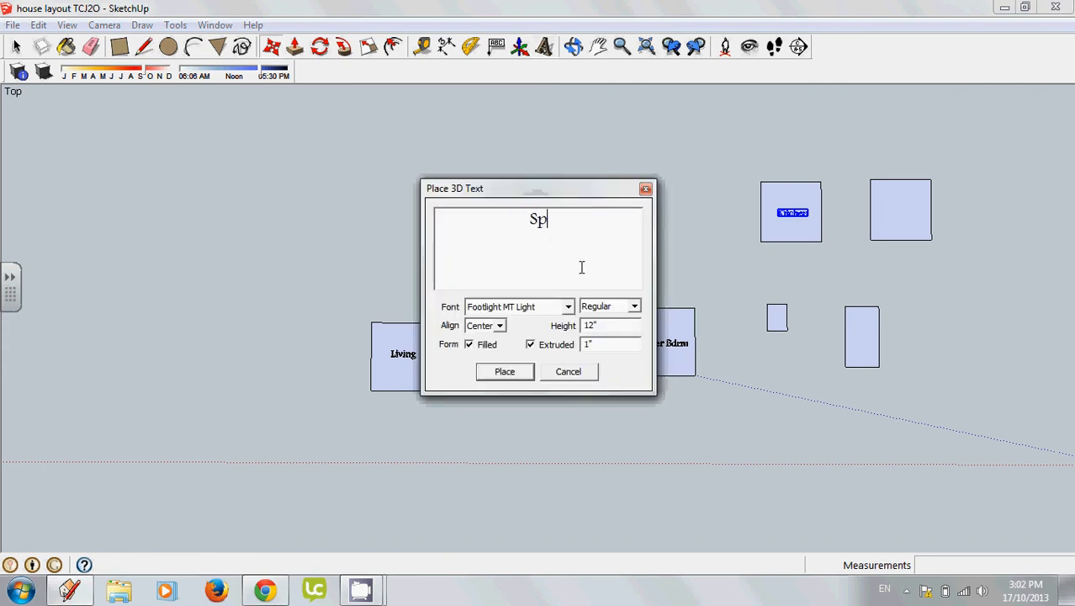
text(are Brdm)
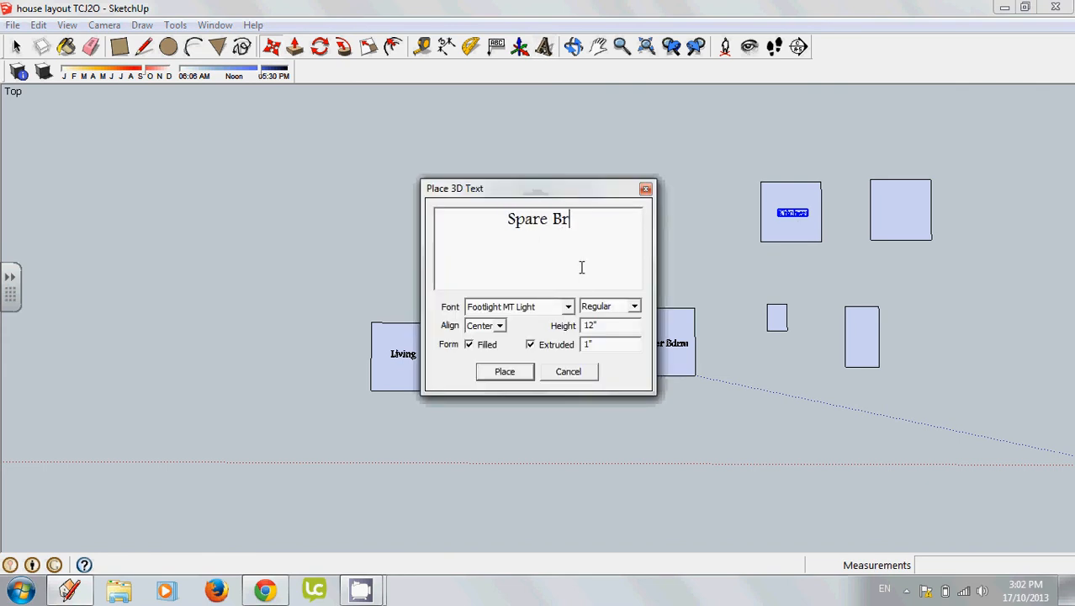
key(BackSpace)
key(BackSpace)
key(BackSpace)
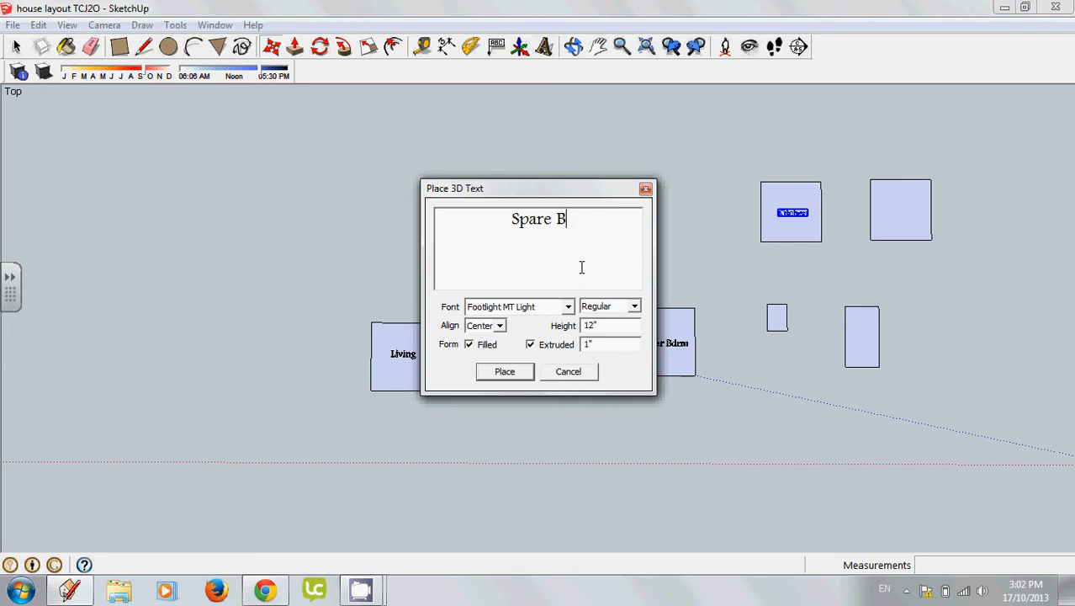
text(drm)
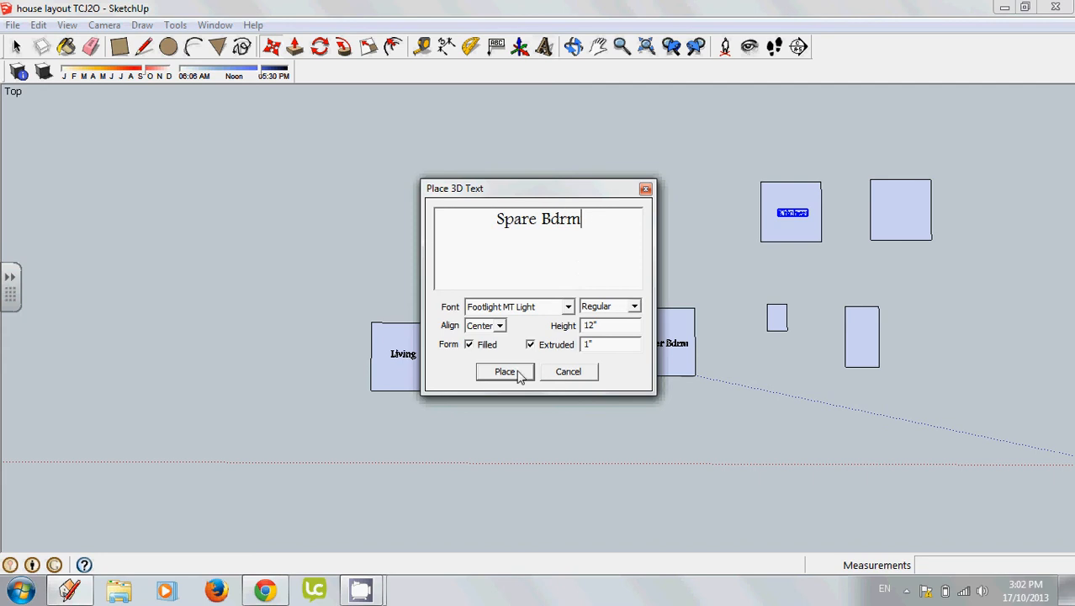
click(518, 373)
click(896, 212)
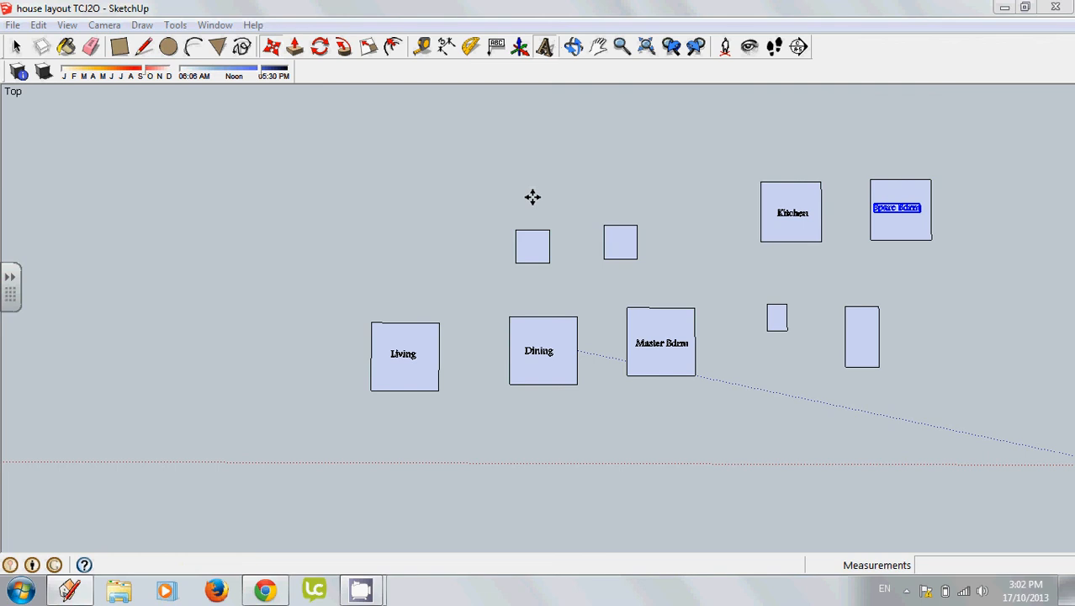
Label the two small squares above Dining and Master Bdrm with 3D text, "Entry" on the left one and "Utility" on the right.
text(Entry)
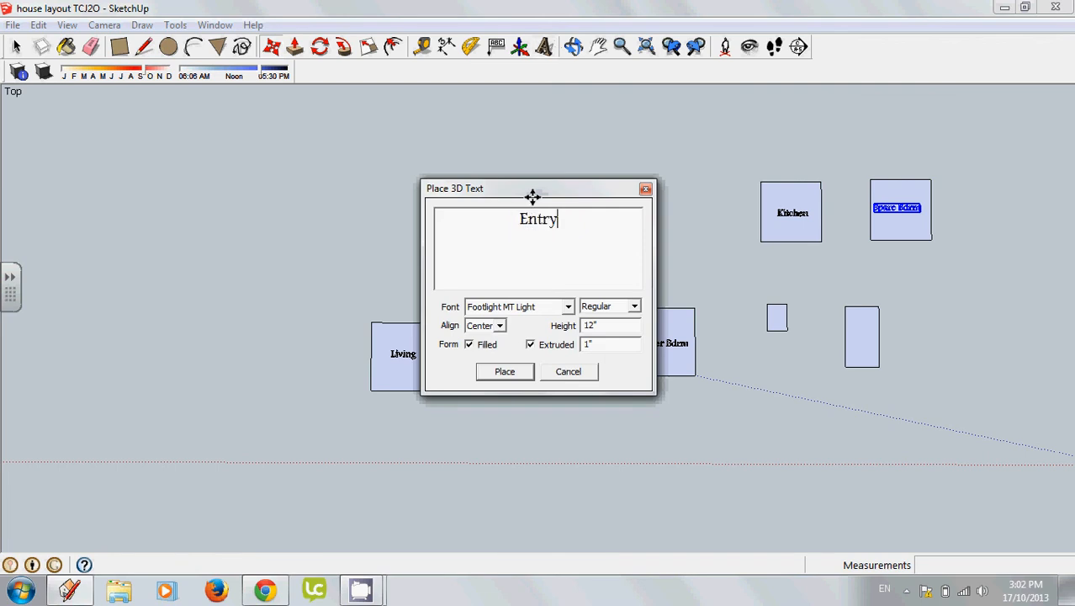
click(505, 372)
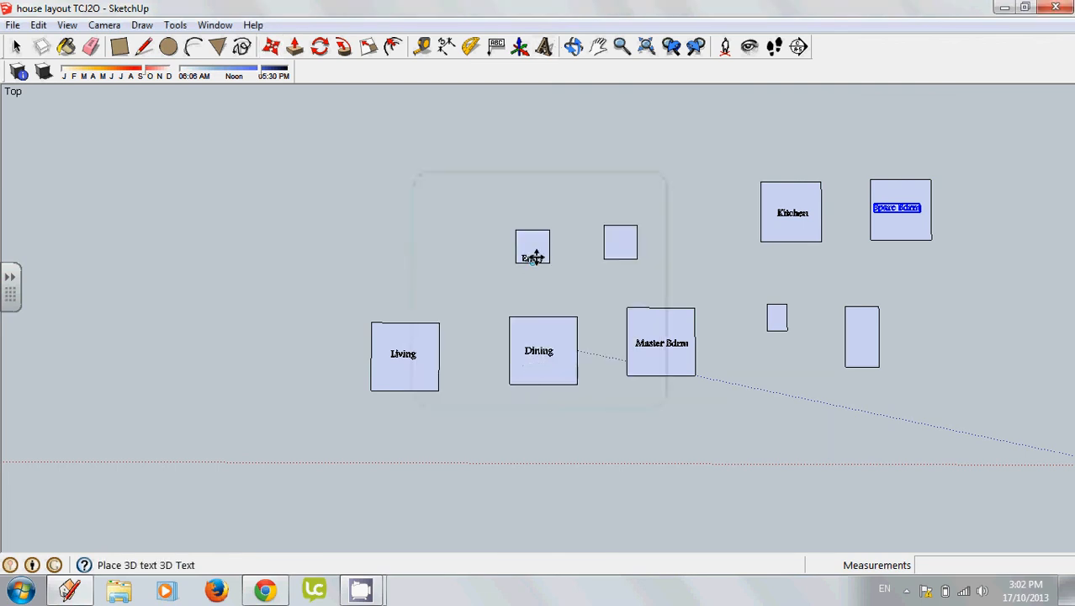
click(533, 250)
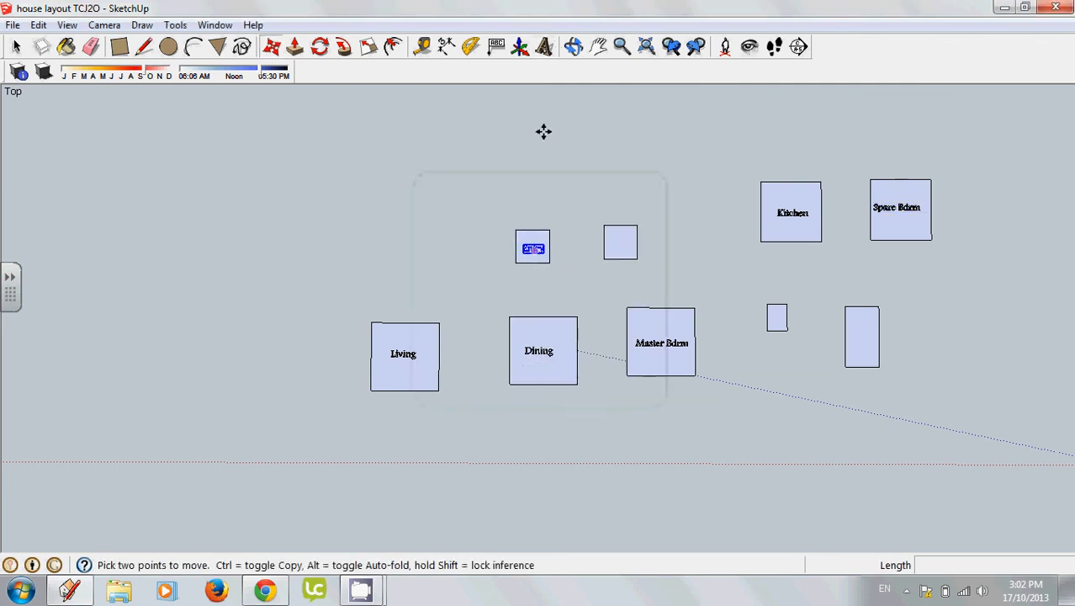
click(543, 46)
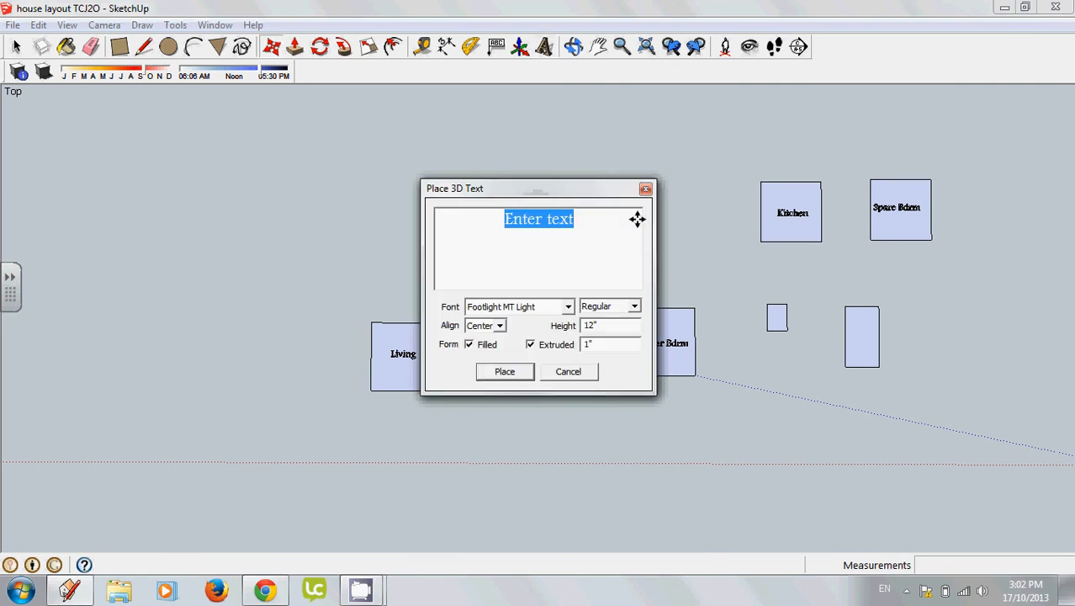
text(Utility)
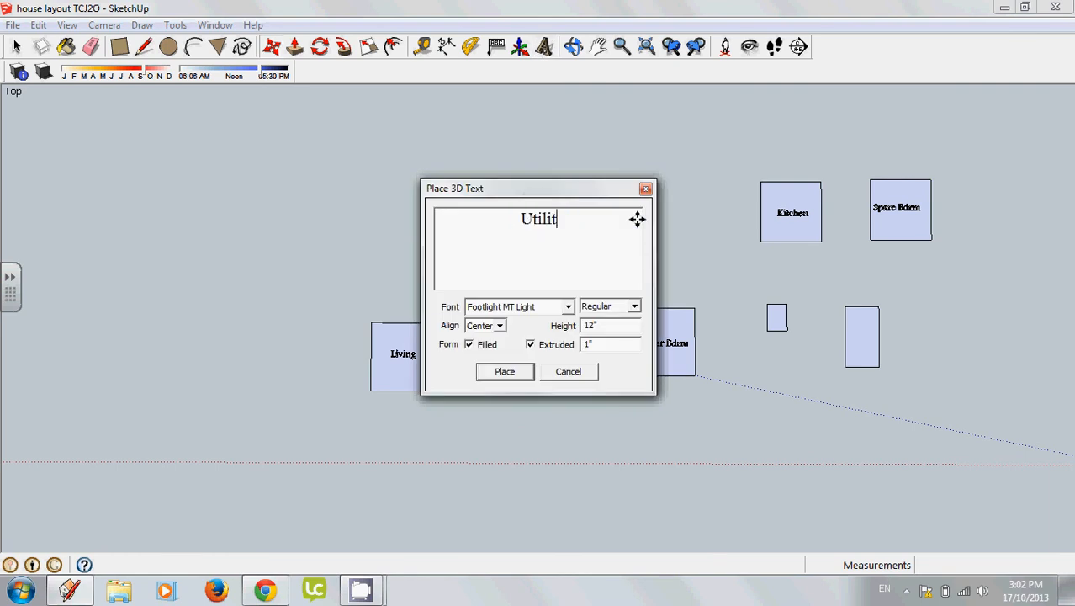
click(505, 371)
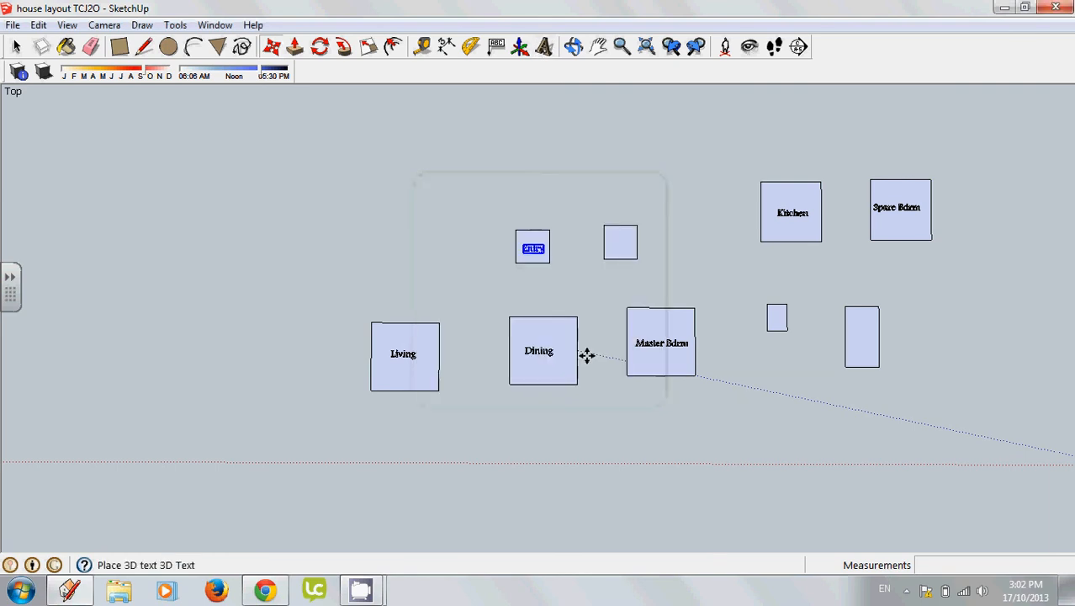
click(621, 244)
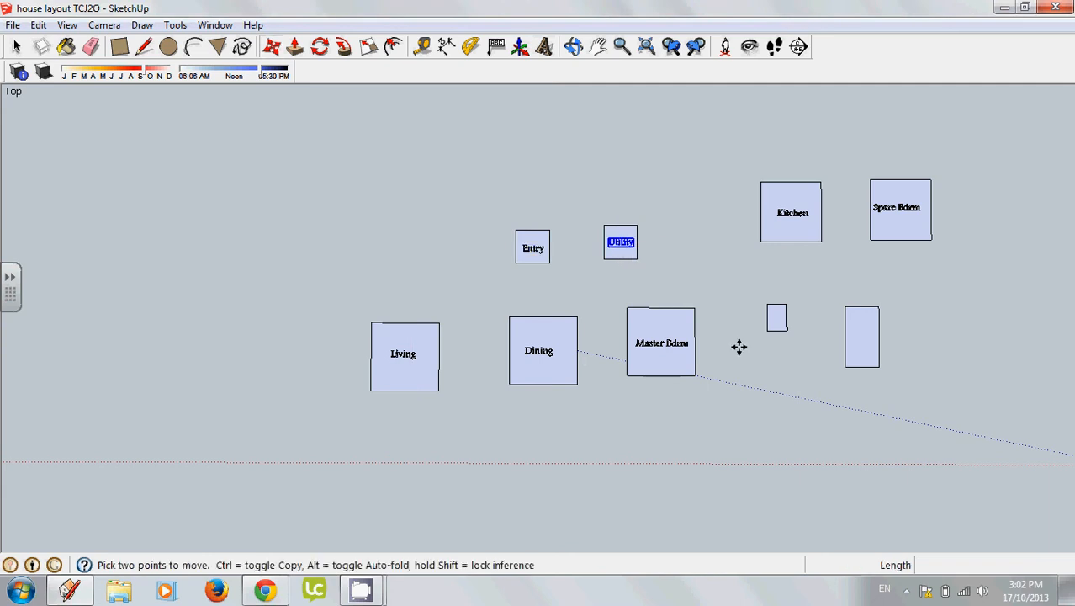
Place the 3D text "Laundry" on the smallest rectangle below the Kitchen and "Bath" on the tall rectangle beside it.
click(544, 46)
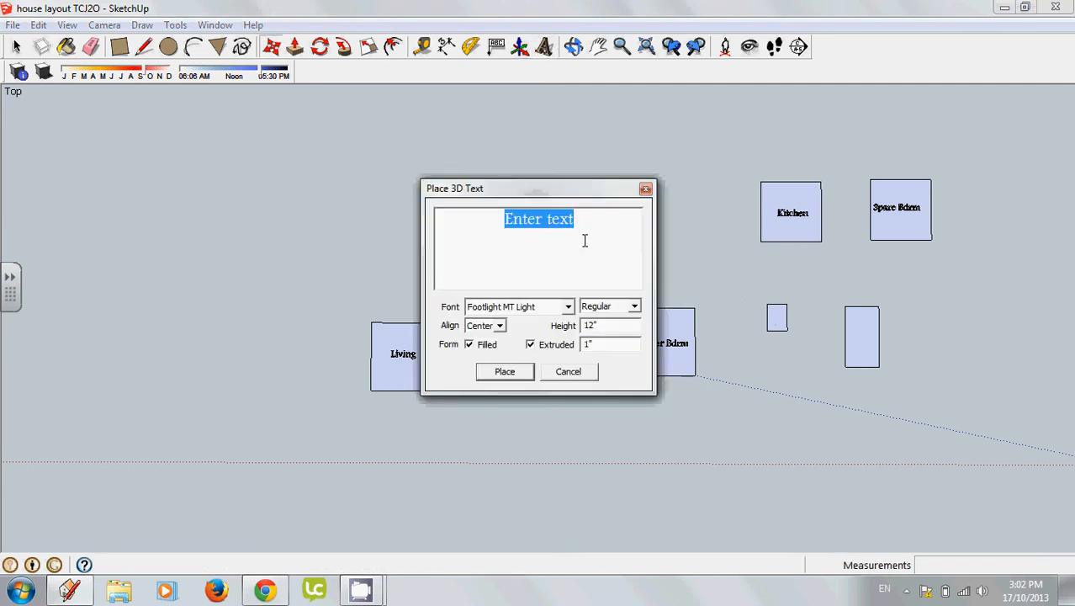
text(Laundry)
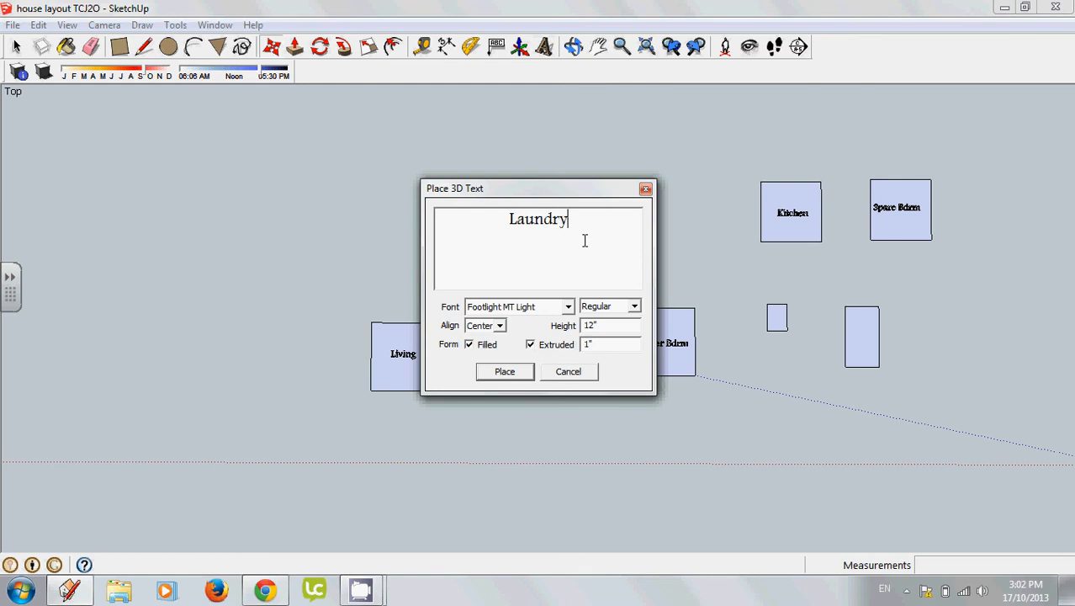
click(507, 374)
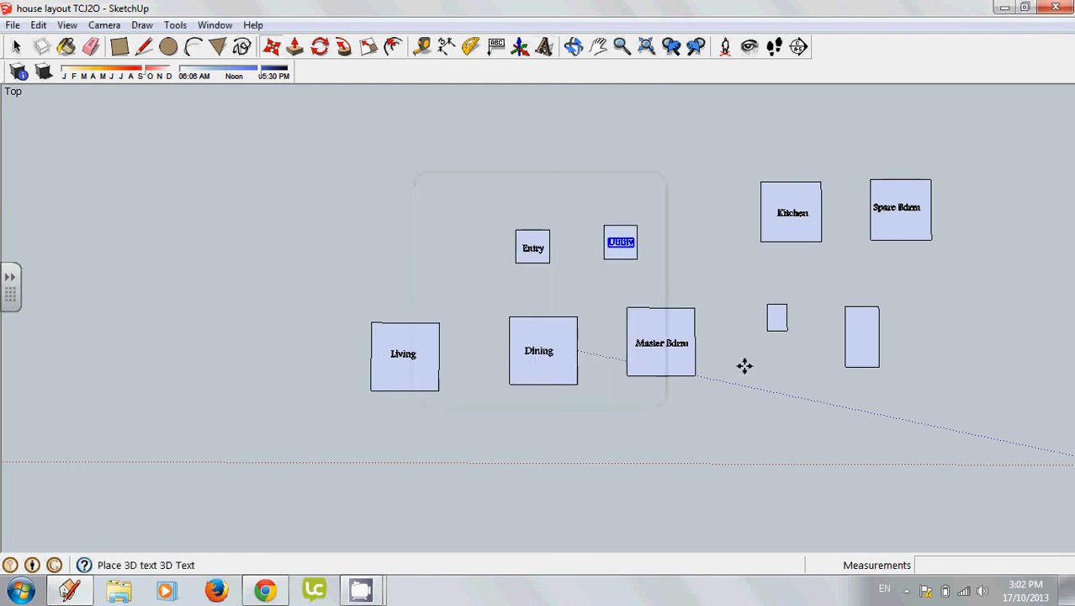
click(775, 319)
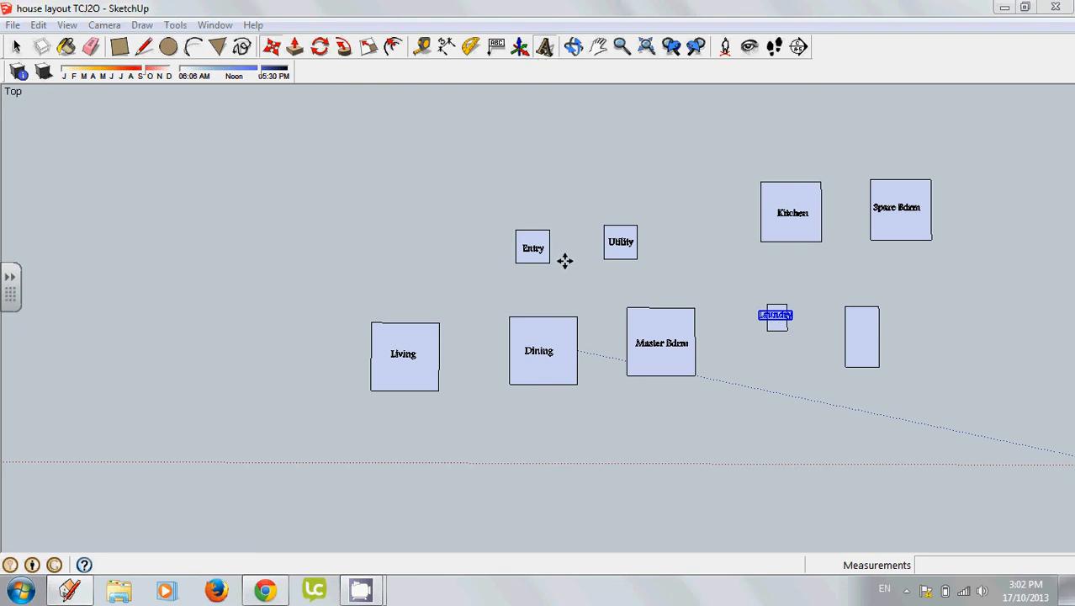
text(Bath)
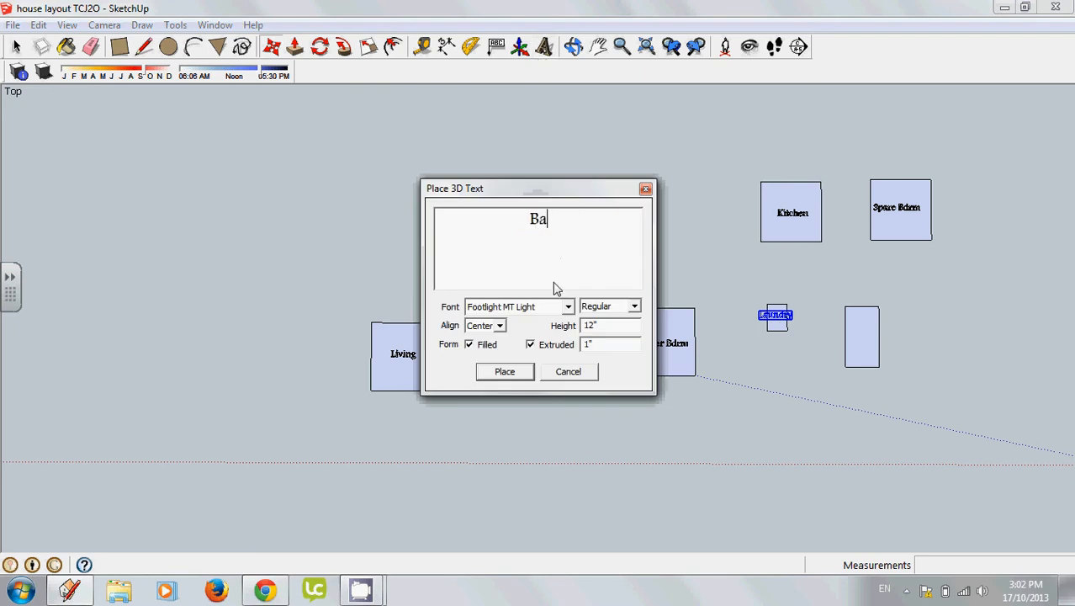
click(496, 372)
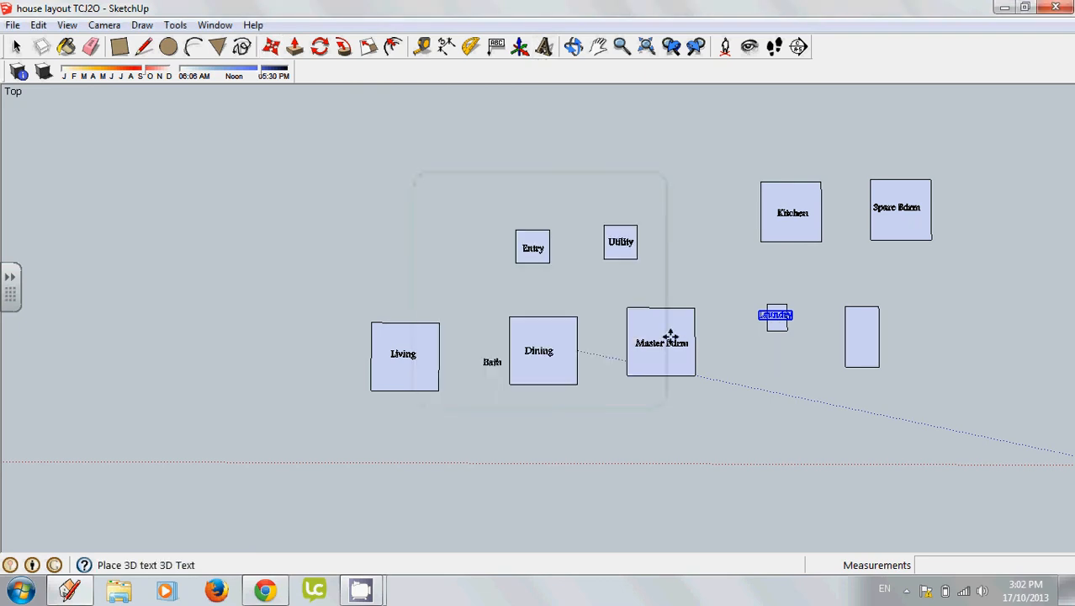
click(863, 333)
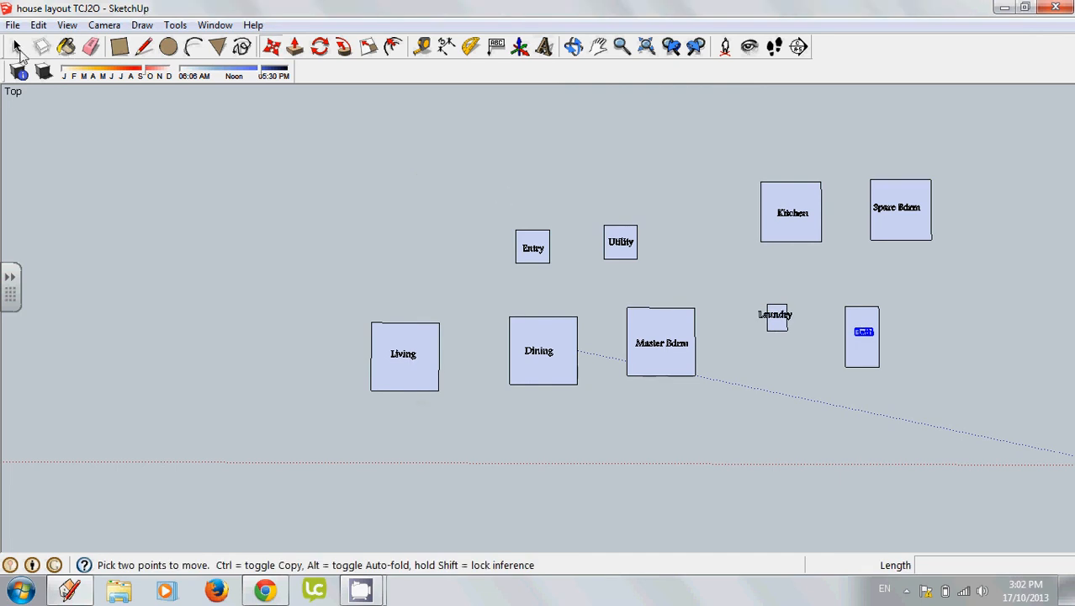
click(20, 51)
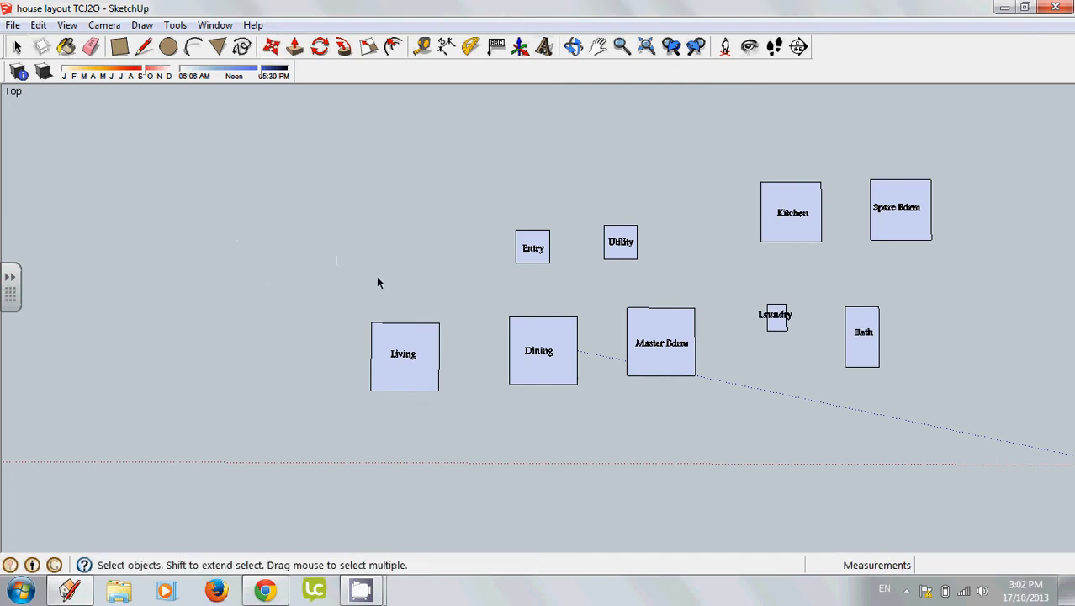
click(295, 48)
drag(637, 225, 606, 156)
drag(585, 291, 679, 225)
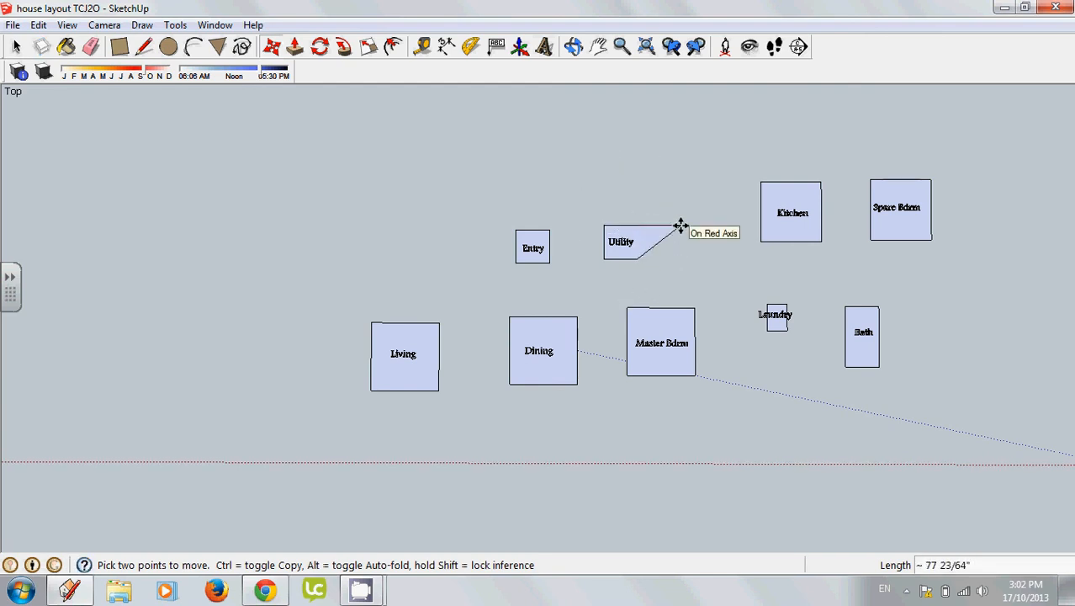
key(Escape)
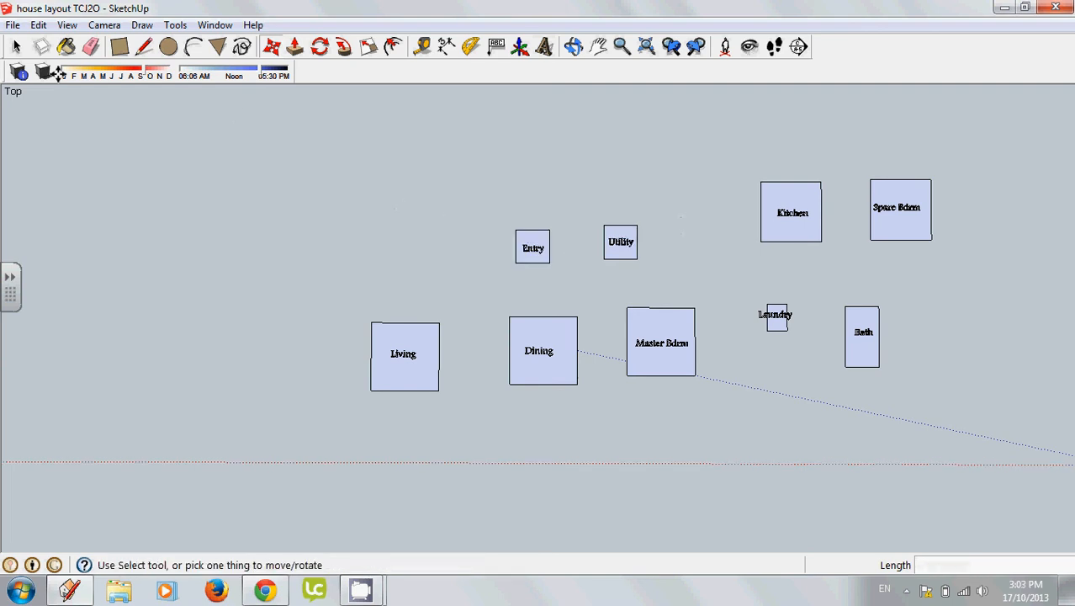
Move the Utility square together with its label so its upper-right corner meets the Kitchen's upper-left corner.
key(space)
drag(580, 206, 671, 291)
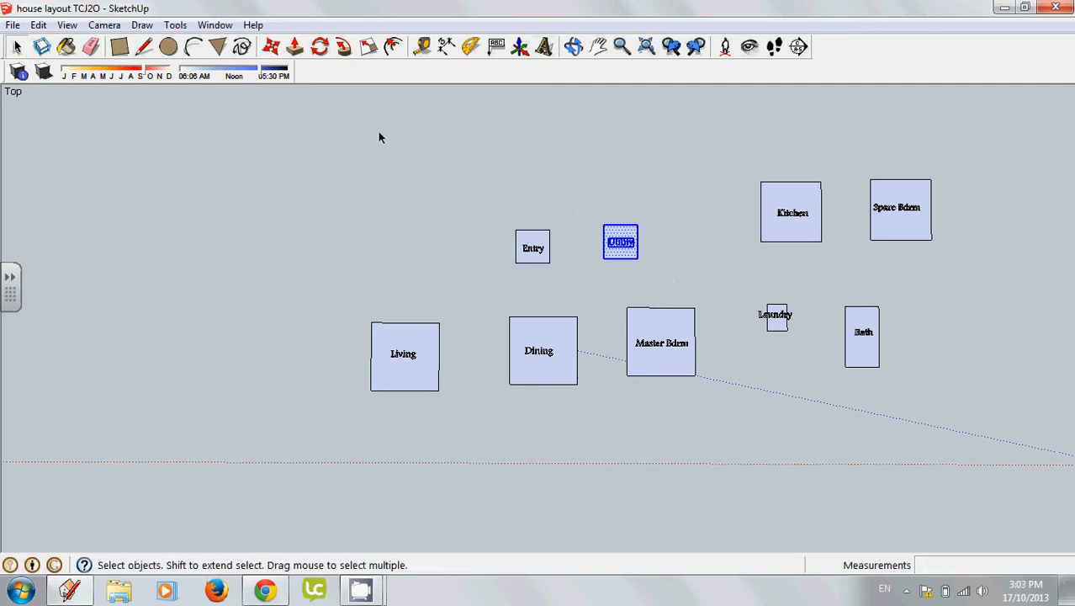
click(270, 46)
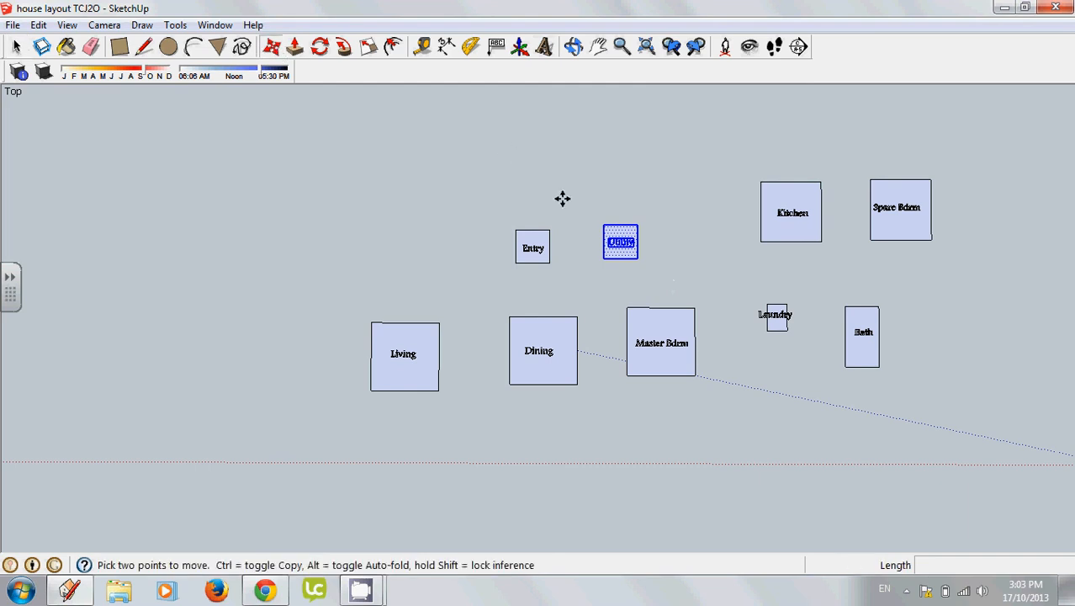
click(638, 227)
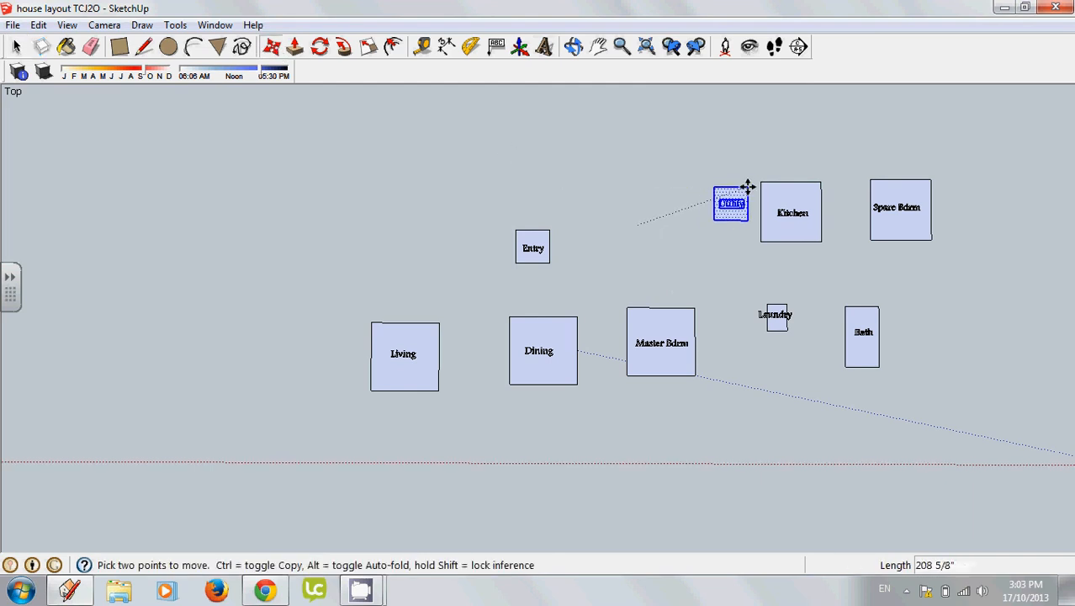
click(759, 186)
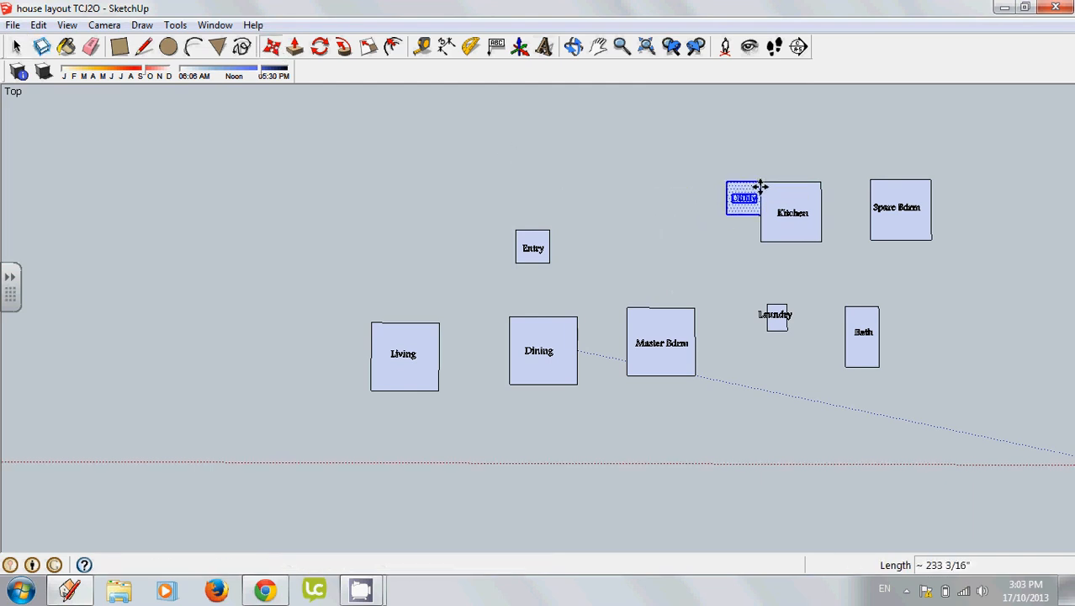
Try to pull the Utility square away from the Kitchen, and undo the move that joined the two rooms.
click(729, 217)
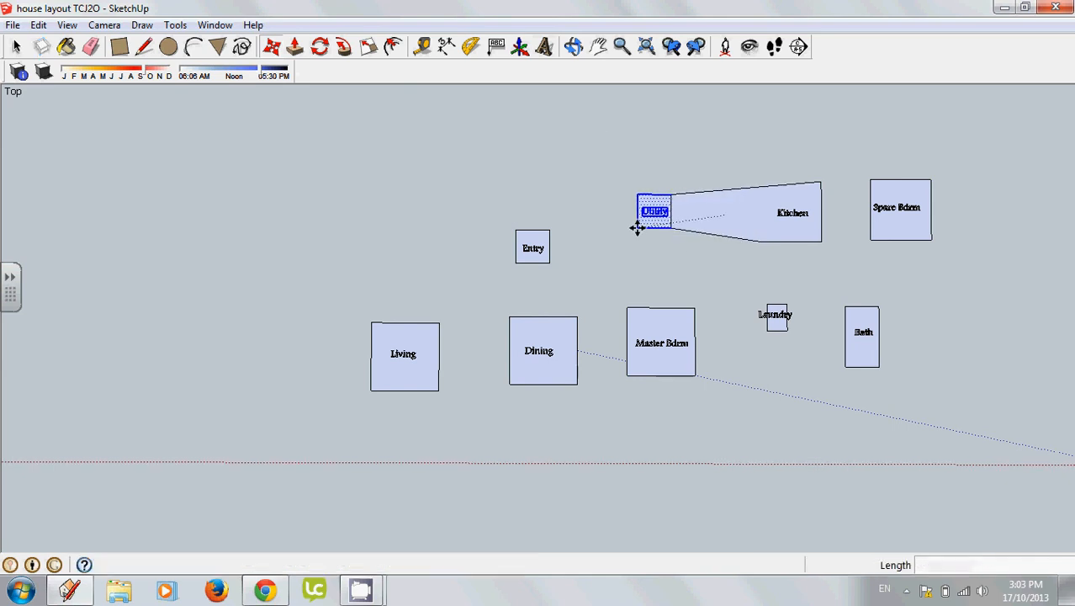
key(Escape)
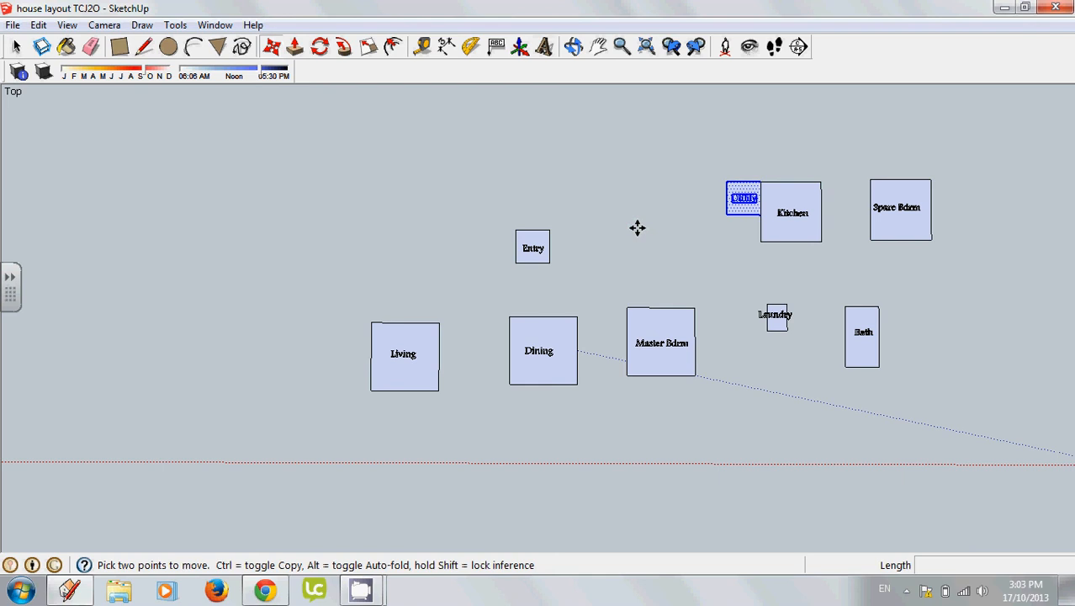
key(ctrl+z)
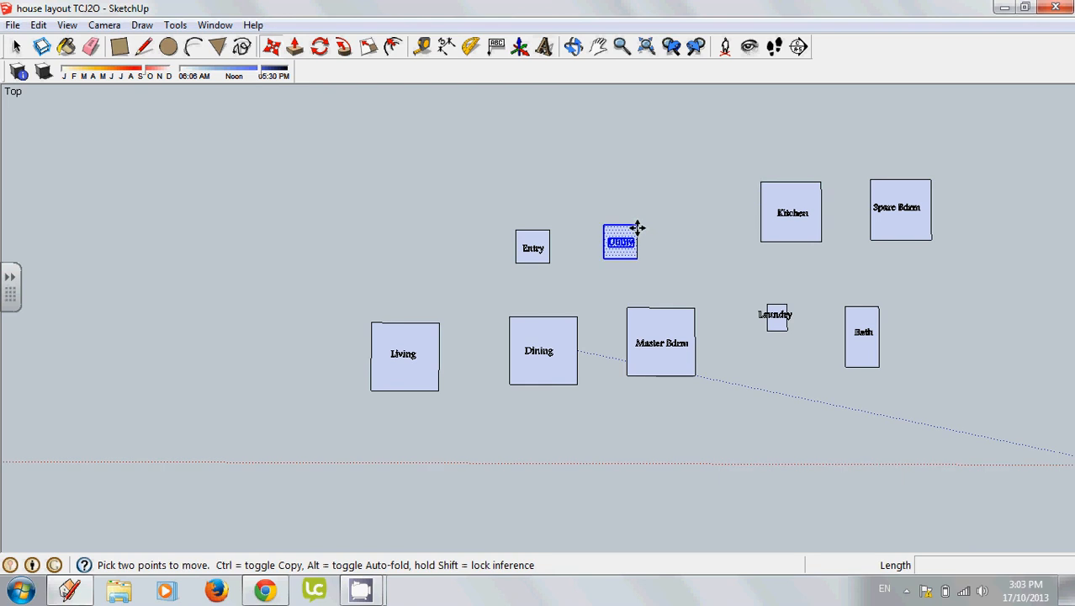
Make a component from the Utility square and its label, replacing the selection with the component.
click(16, 46)
click(341, 160)
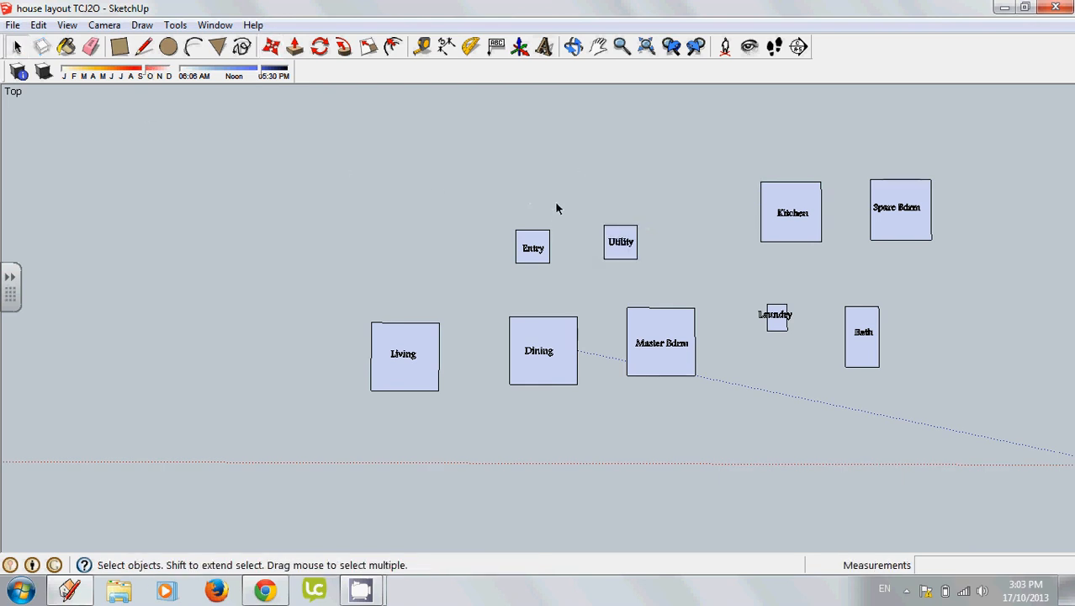
drag(580, 199, 658, 286)
click(41, 46)
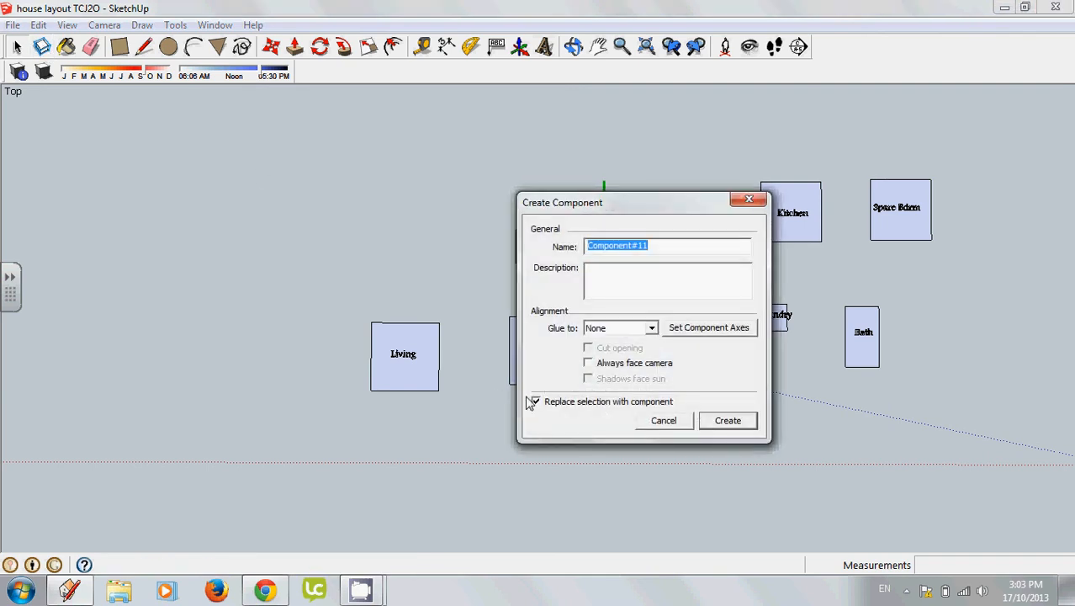
click(727, 421)
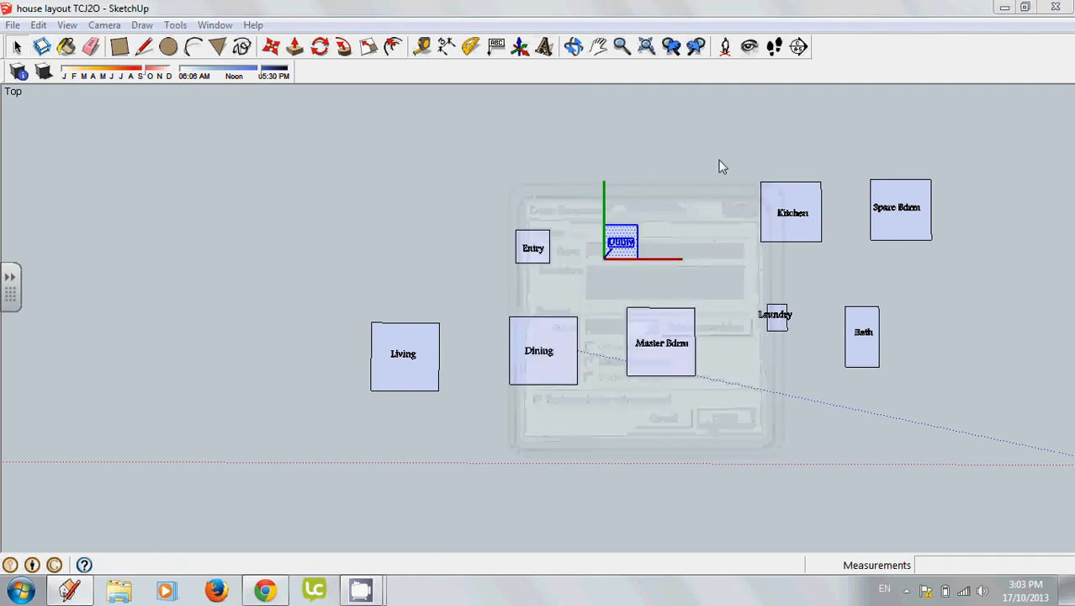
Turn the Kitchen and Spare Bdrm squares, each with its label, into separate components.
drag(718, 157, 833, 264)
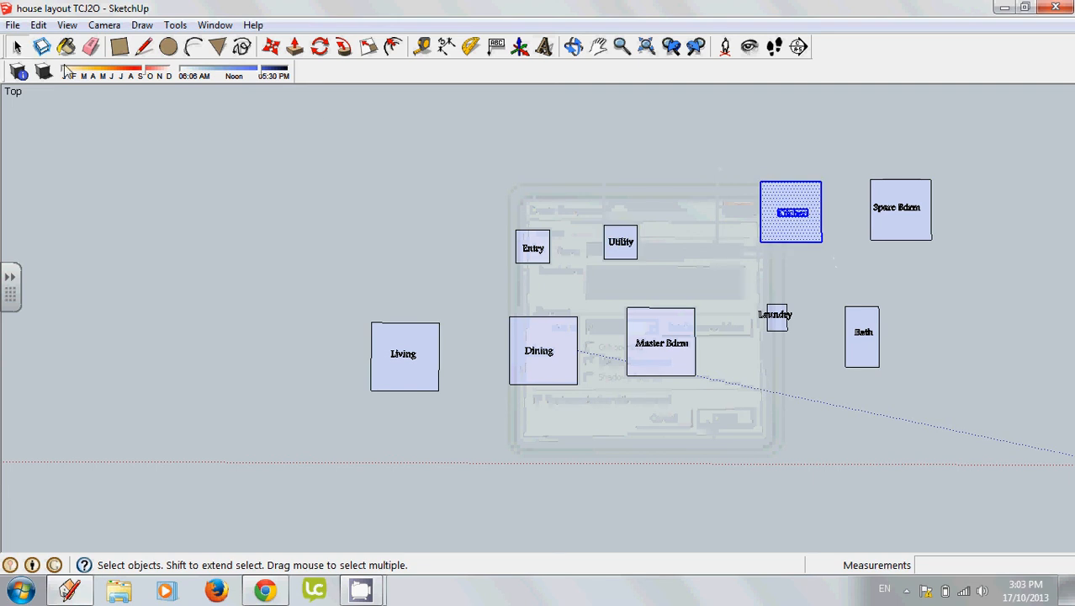
click(42, 46)
click(725, 419)
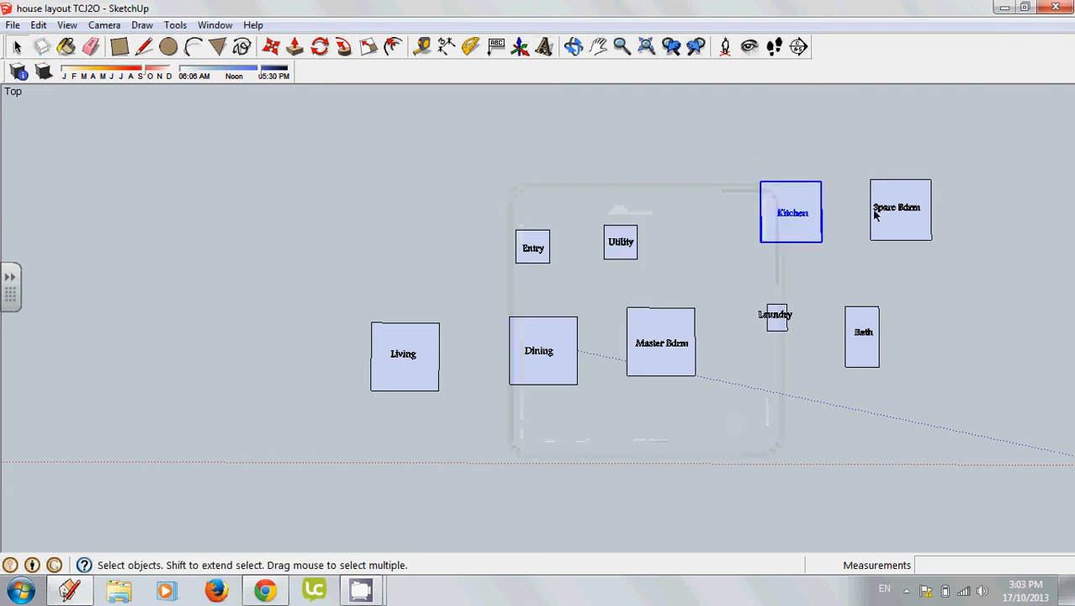
drag(858, 155, 967, 281)
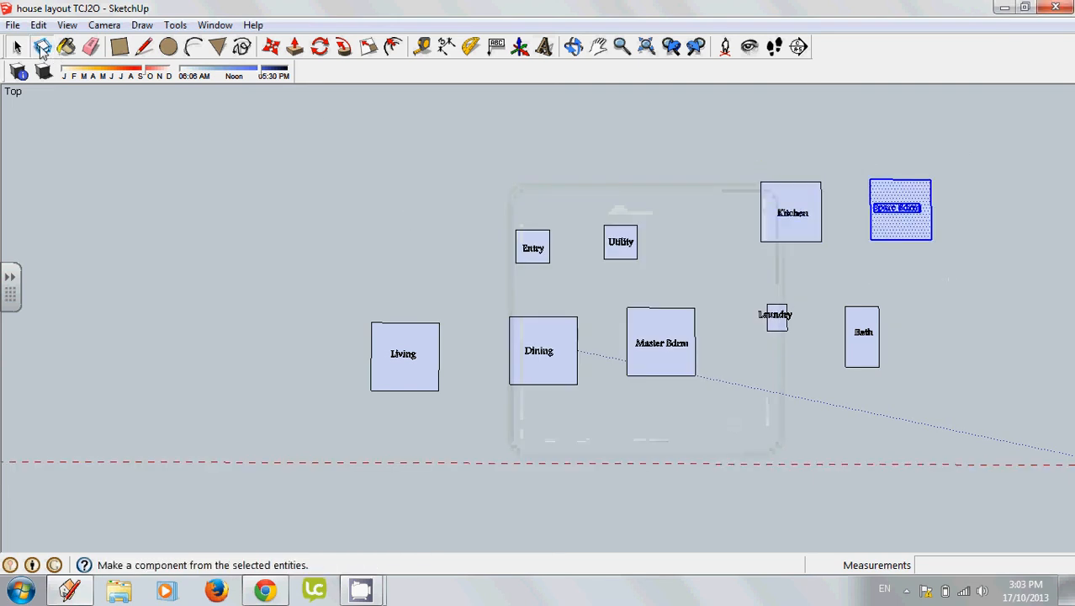
click(42, 46)
click(725, 418)
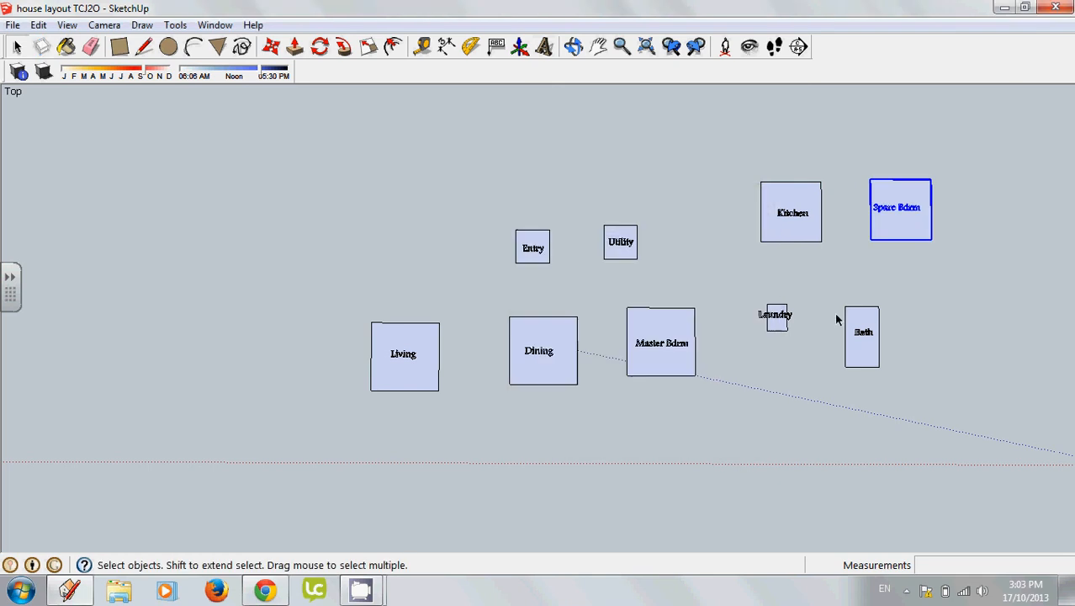
Turn the Bath and Laundry rectangles, each with its label, into separate components.
drag(833, 298, 892, 390)
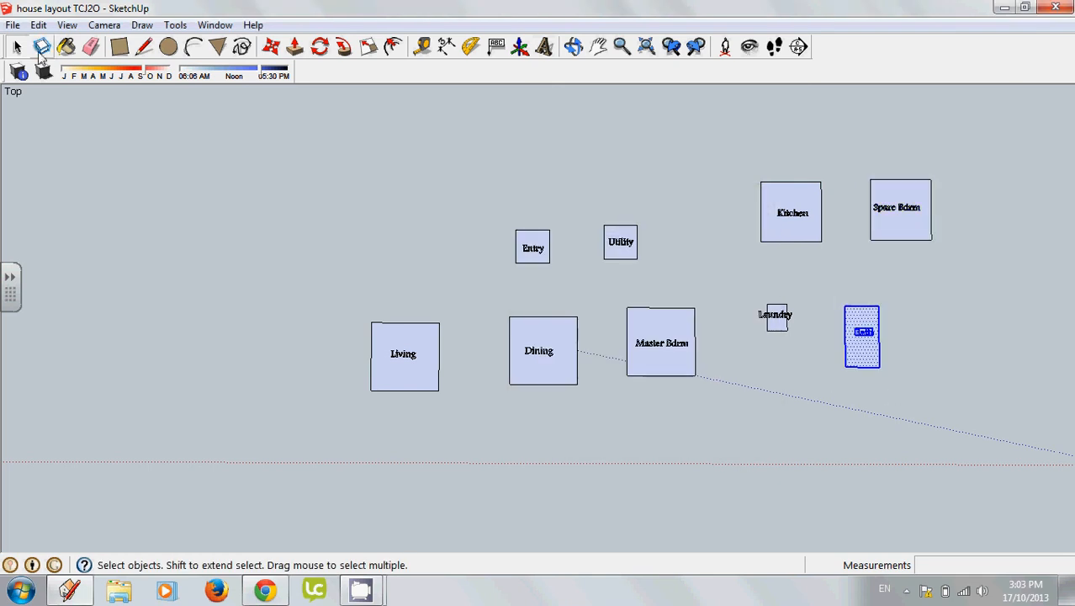
click(42, 46)
click(725, 414)
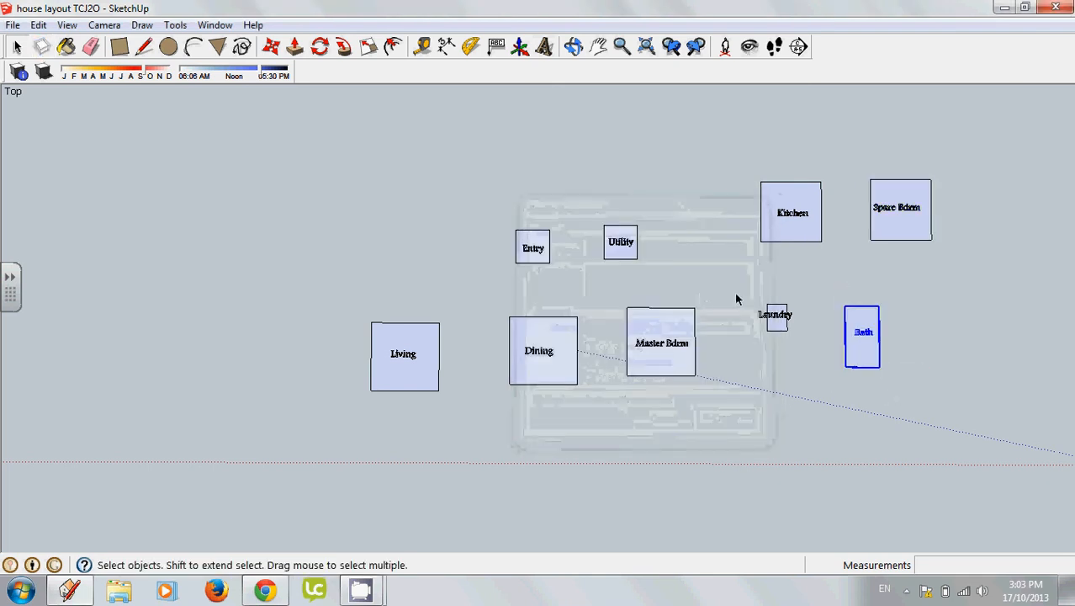
drag(744, 282, 806, 359)
click(42, 46)
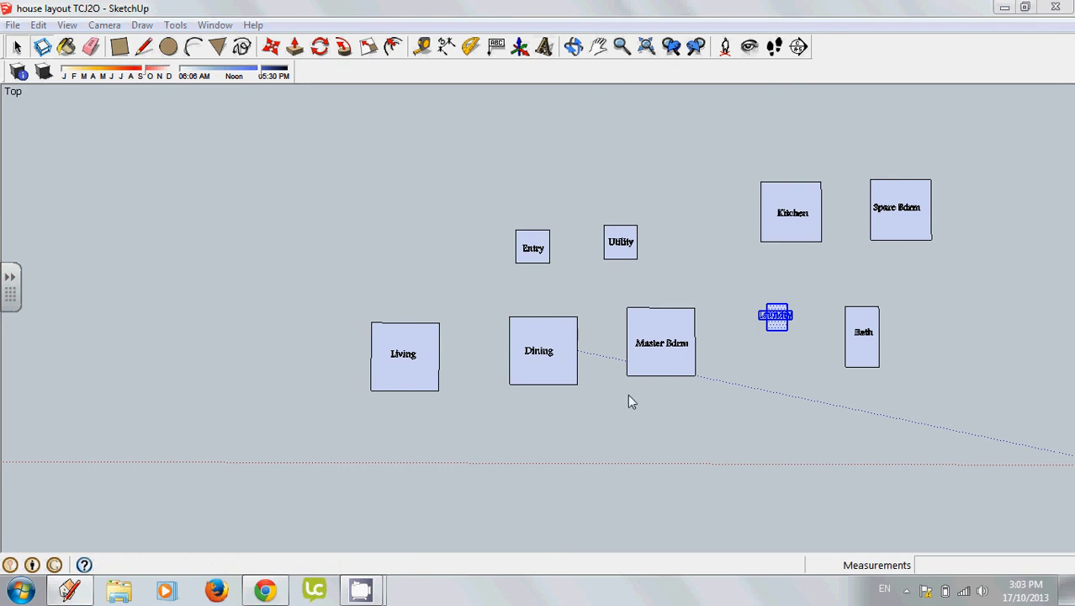
click(725, 414)
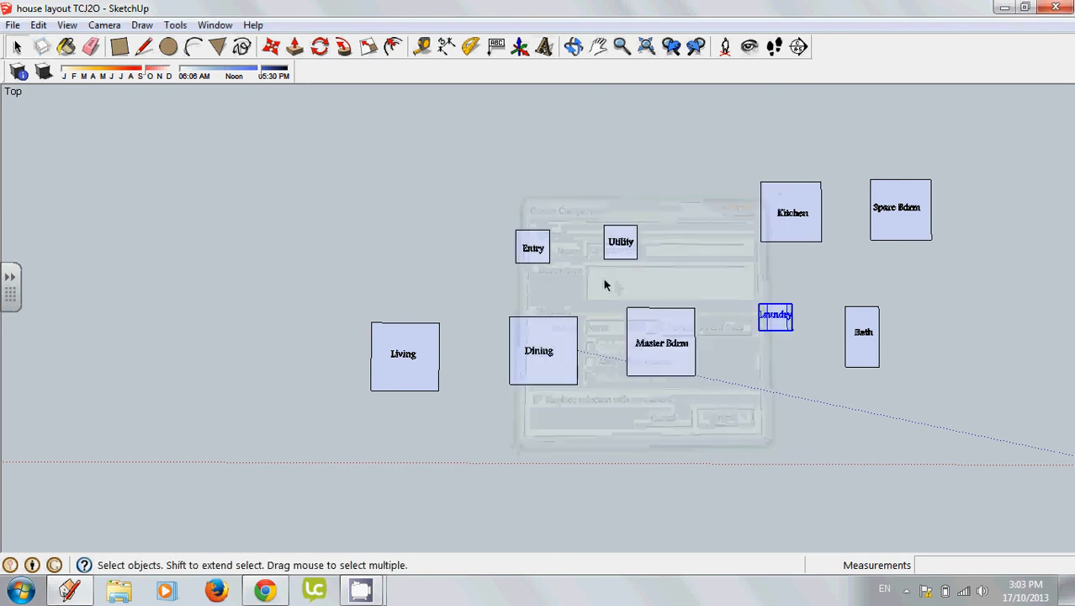
Turn the Master Bdrm and Dining squares, each with its label, into separate components.
drag(603, 284, 711, 391)
click(42, 46)
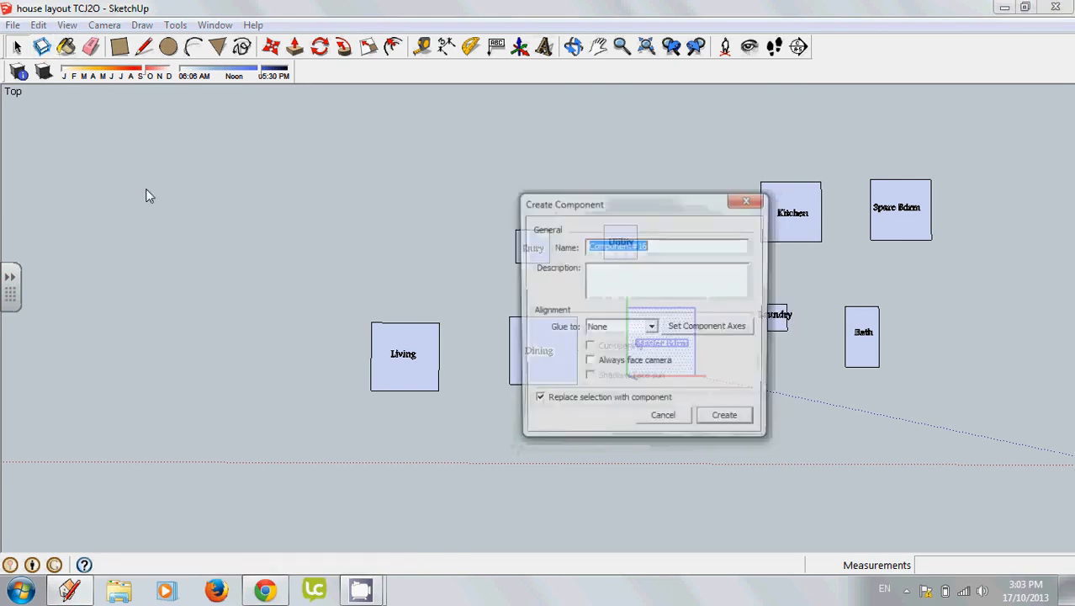
click(725, 413)
drag(499, 314, 599, 409)
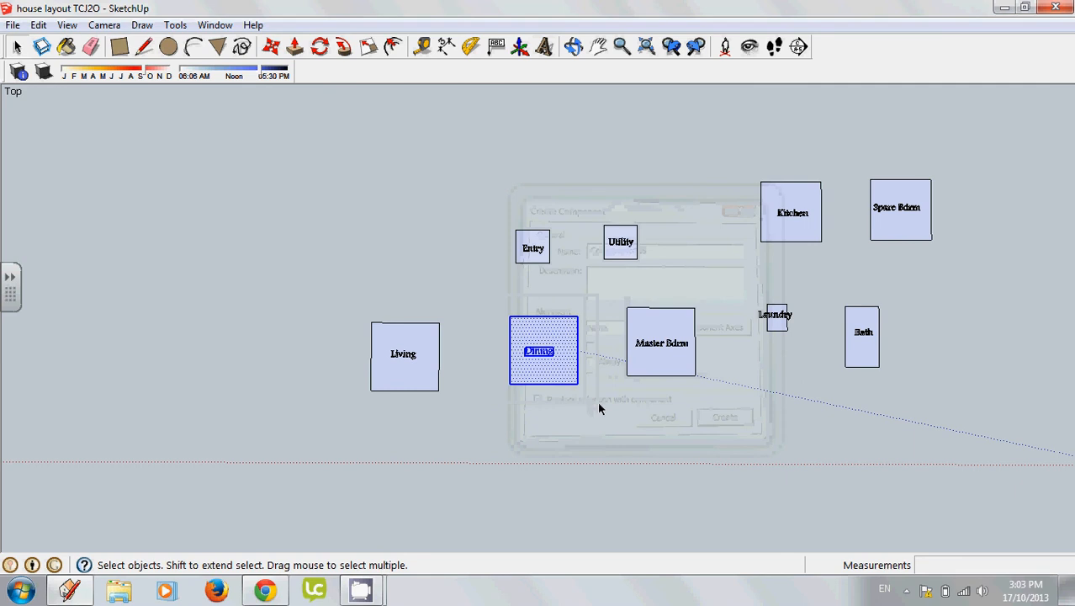
click(42, 46)
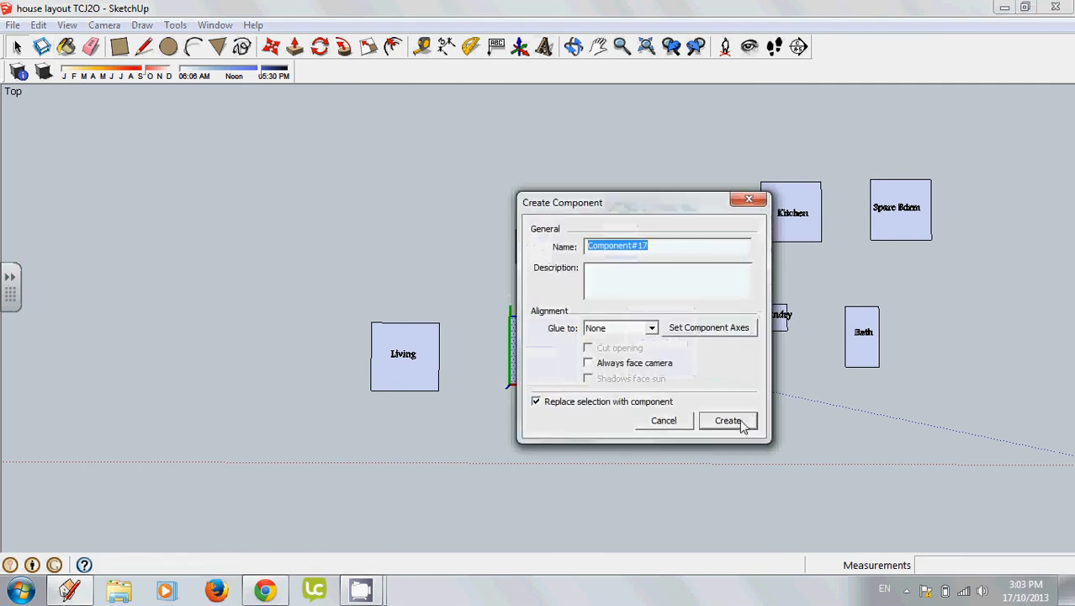
key(Return)
Turn the Living and Entry squares, each with its label, into separate components that replace the selected geometry.
drag(348, 290, 467, 422)
click(42, 46)
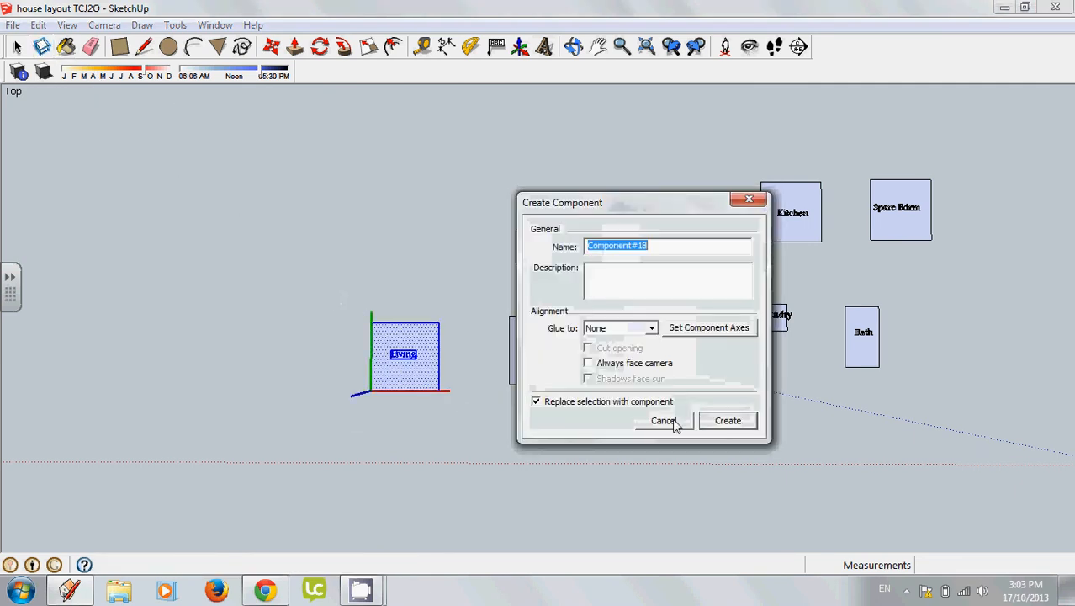
click(728, 420)
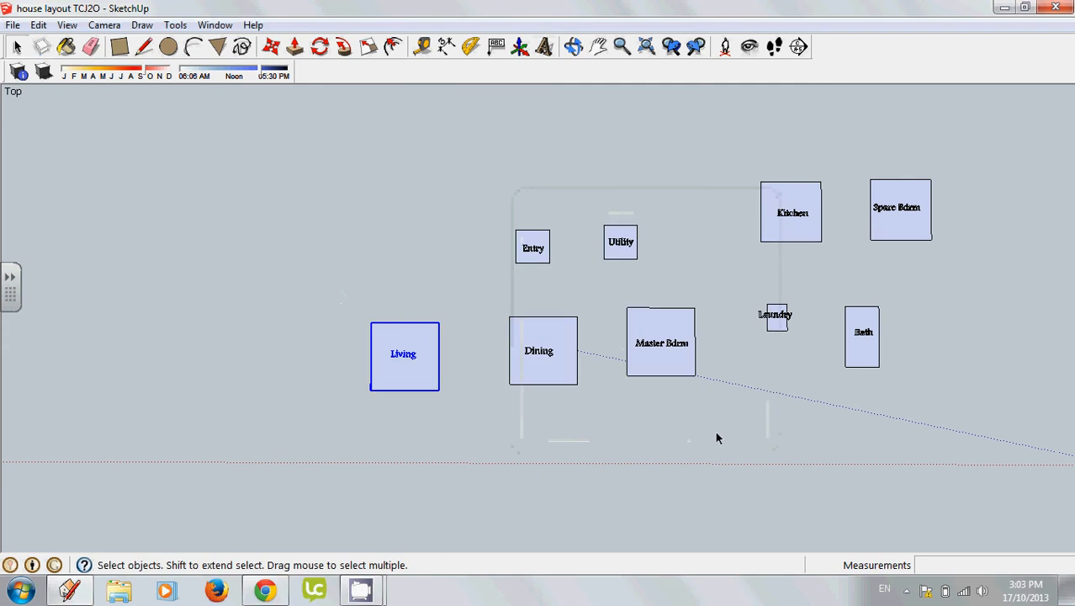
click(539, 258)
drag(496, 218, 566, 276)
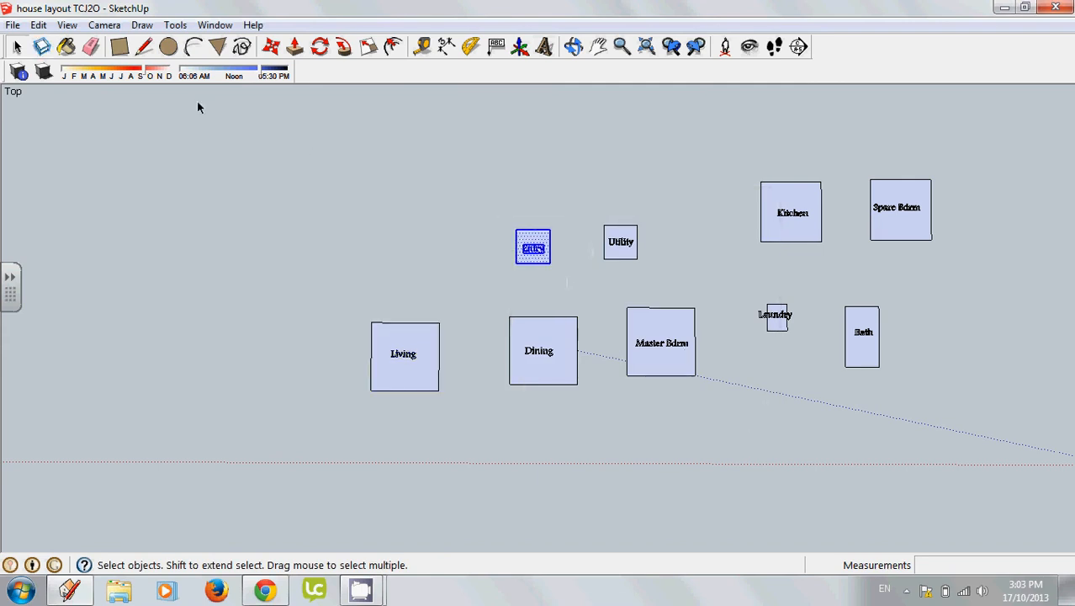
click(42, 46)
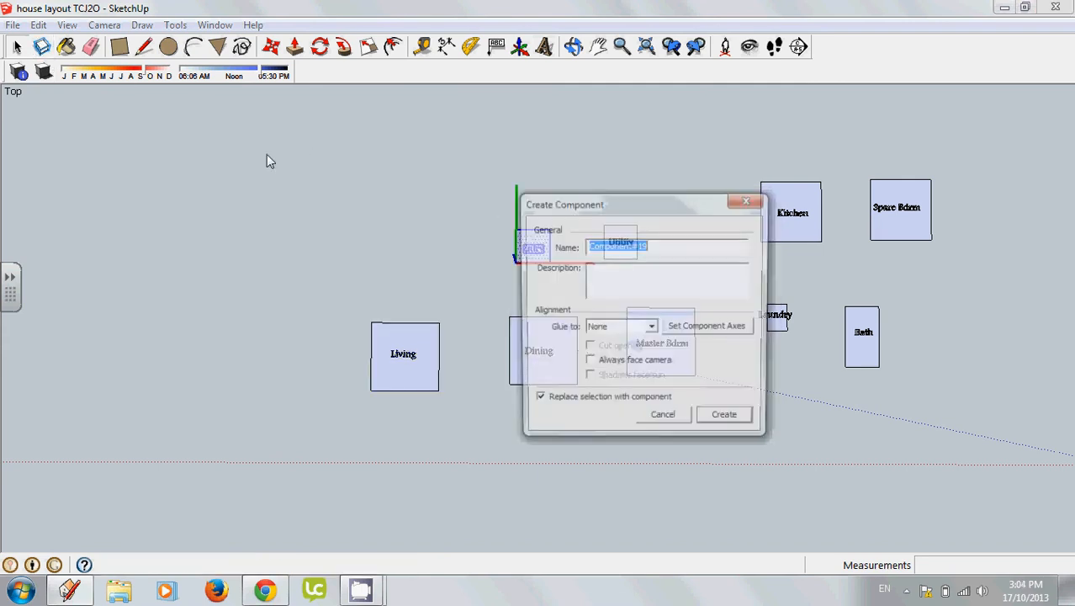
click(740, 420)
Select the rooms one after another to check that each rectangle and its label act as a single component.
click(620, 244)
click(542, 352)
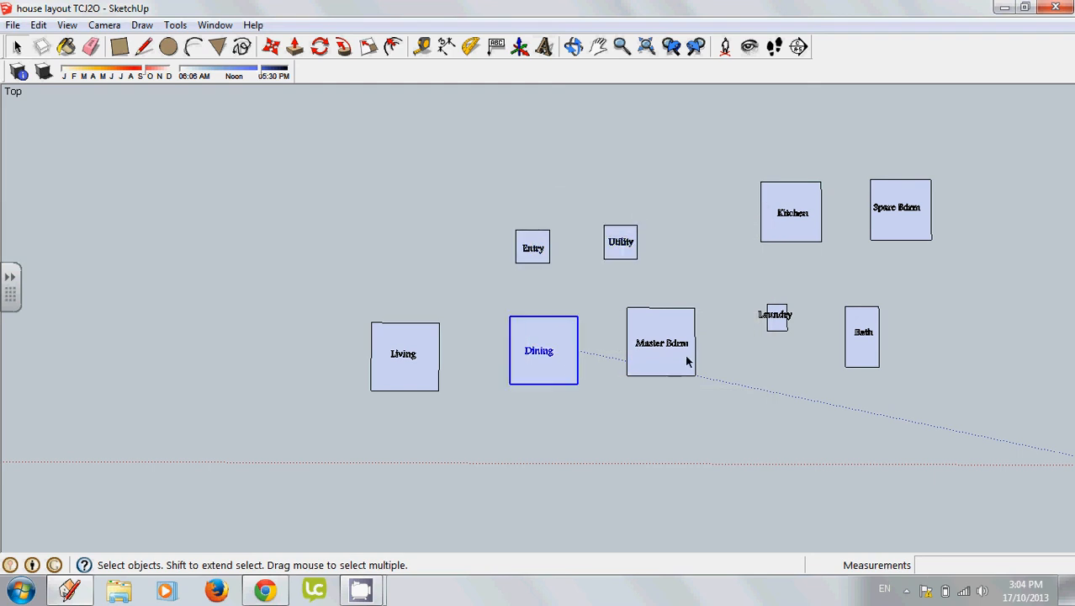
click(661, 344)
click(774, 316)
click(904, 339)
click(895, 212)
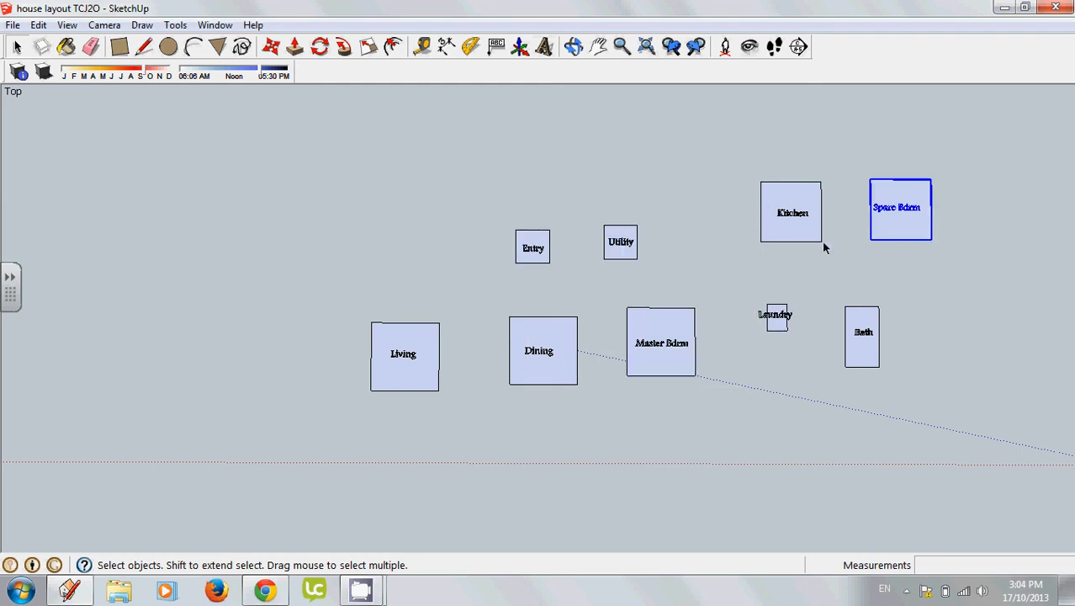
click(812, 232)
click(864, 345)
click(488, 178)
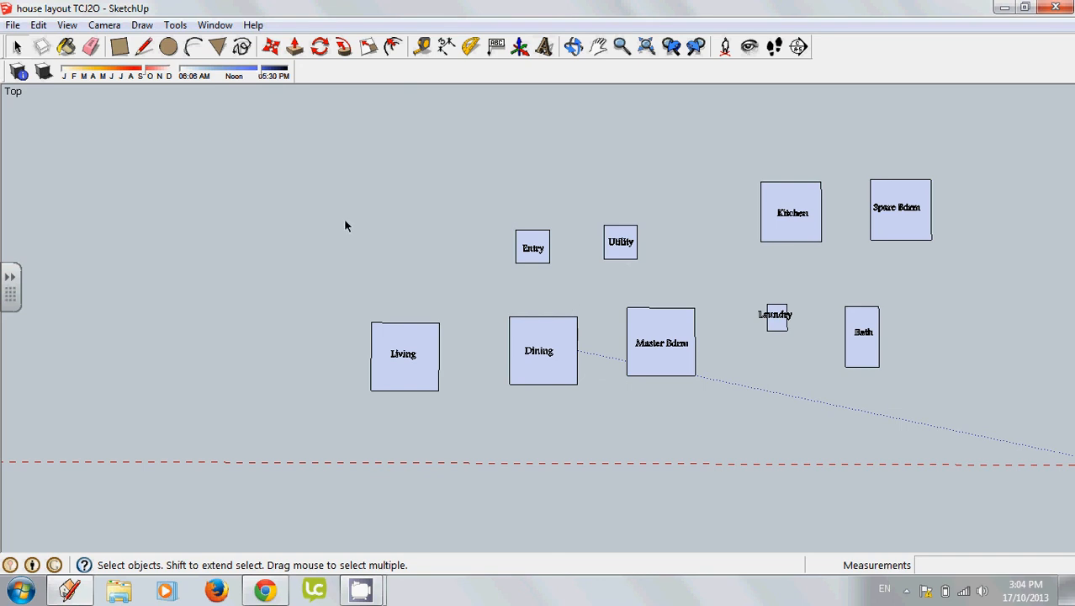
Move the Entry component about 25 inches horizontally toward the Utility room.
click(271, 48)
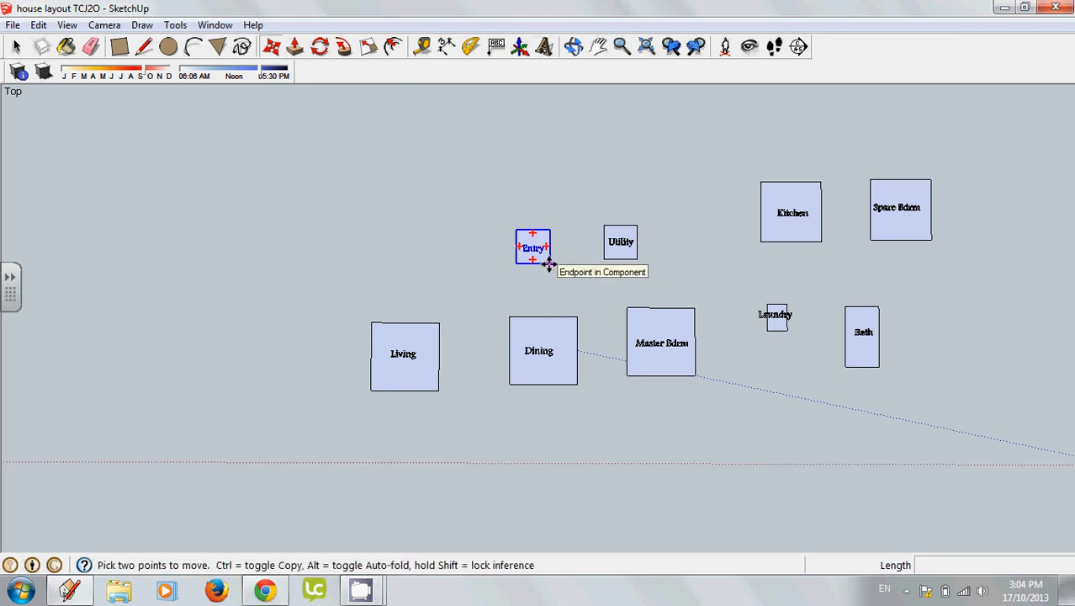
scroll(548, 264, up, 5)
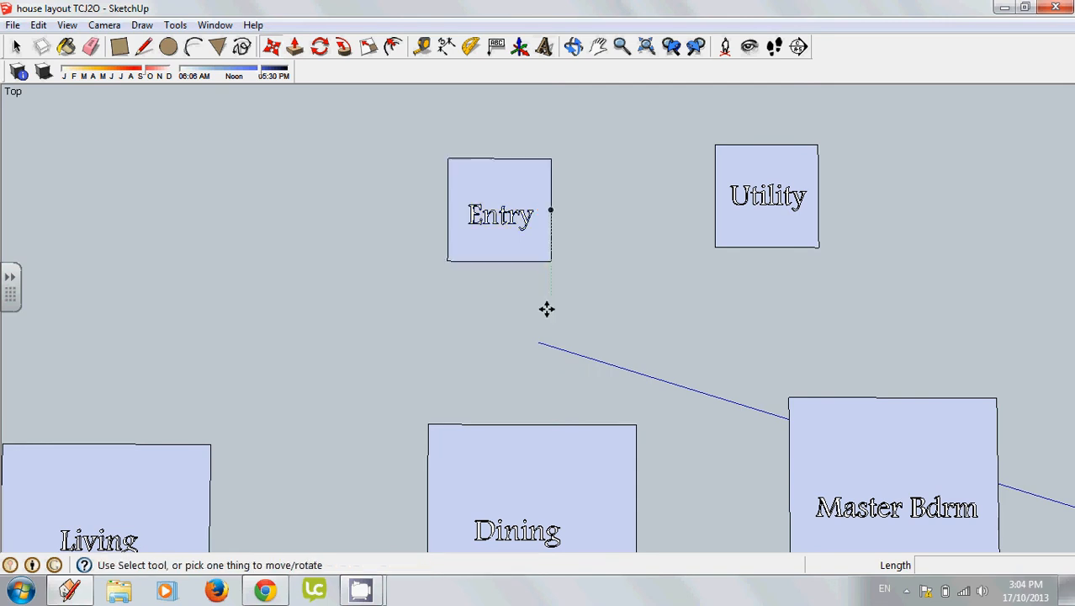
click(500, 193)
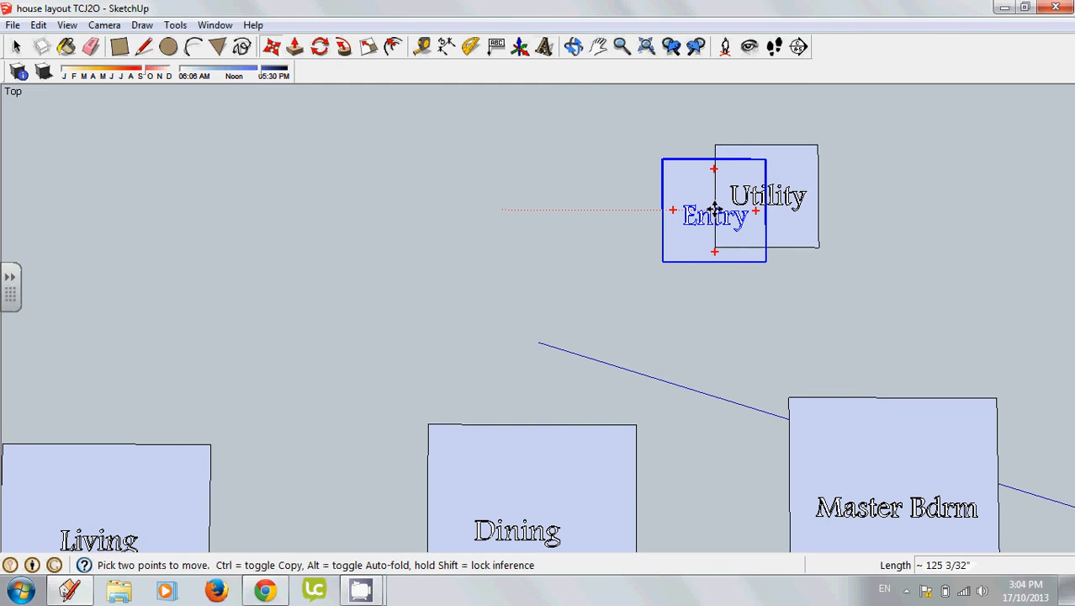
click(542, 212)
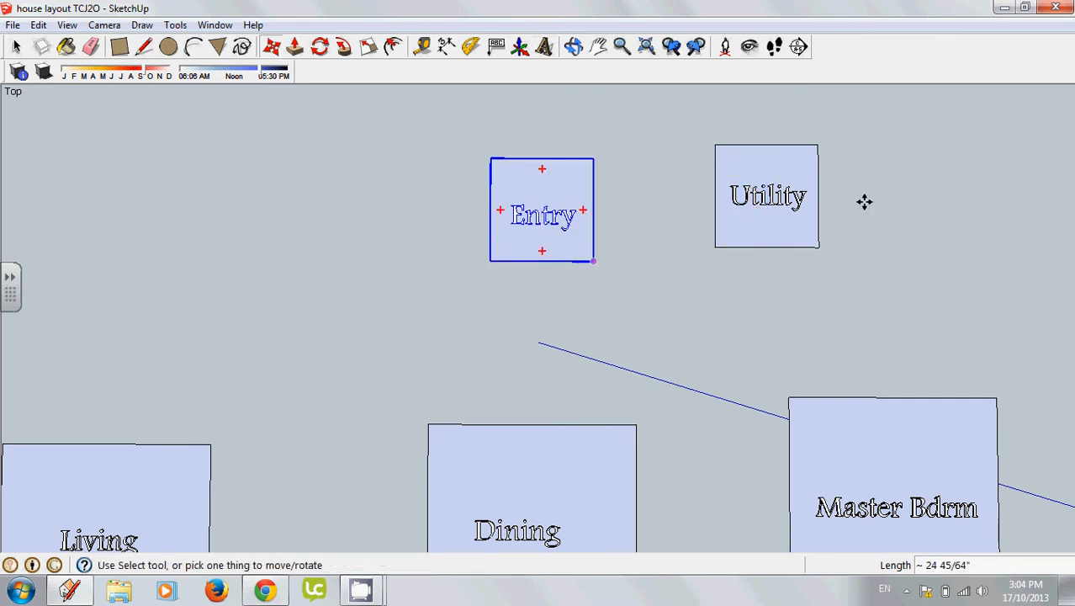
Try to move the Entry room by its lower-right corner onto the midpoint of Utility's left edge.
click(592, 261)
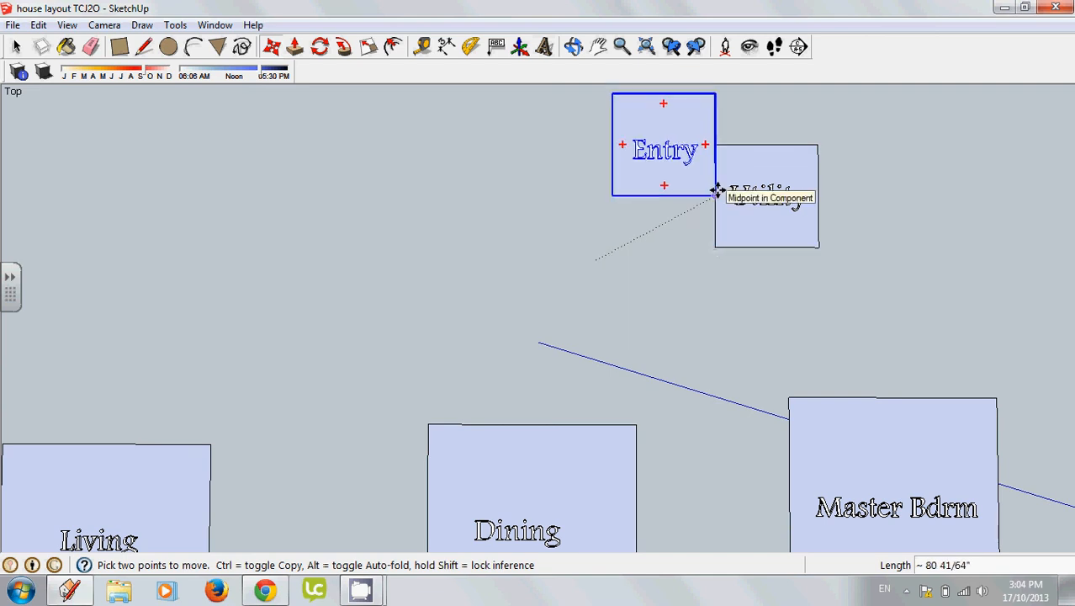
key(Escape)
click(486, 202)
scroll(490, 227, down, 4)
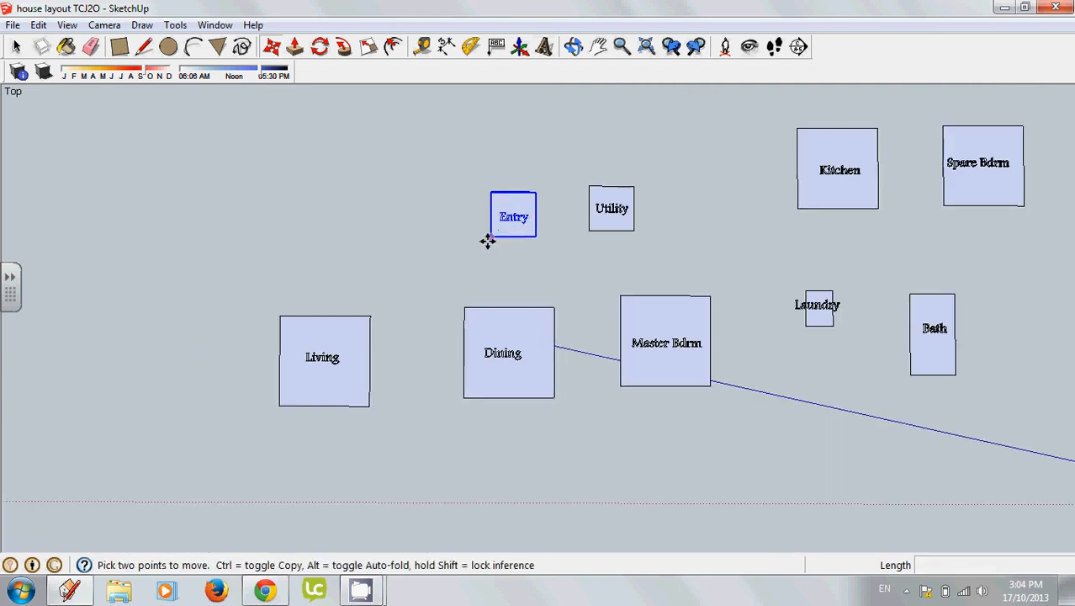
scroll(496, 246, down, 3)
scroll(503, 252, up, 2)
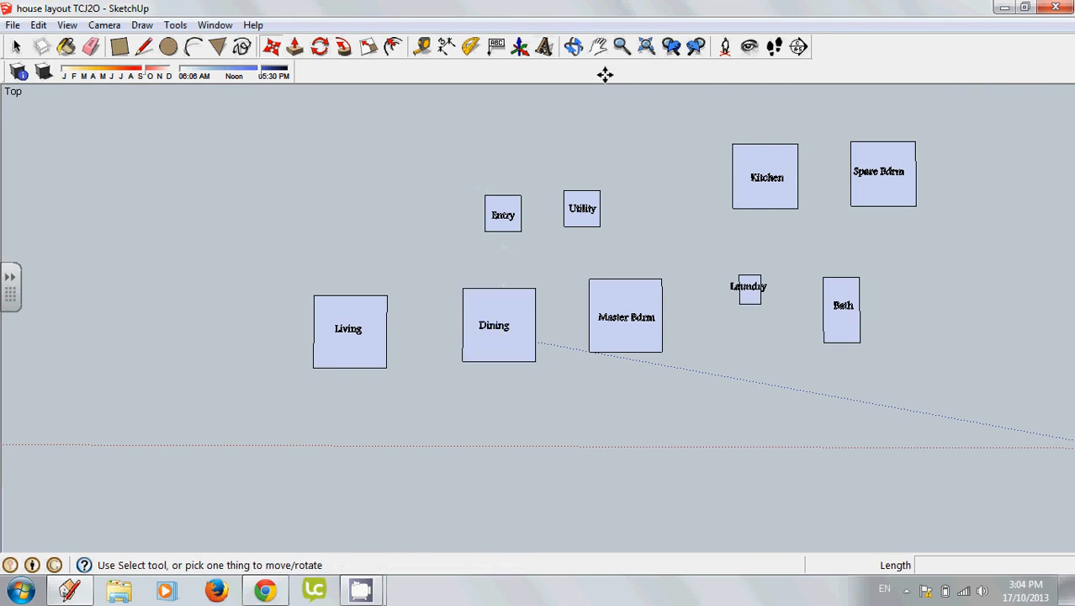
Orbit the room components into a tilted perspective and return to the standard Top view.
click(573, 47)
drag(614, 252, 255, 574)
scroll(135, 339, up, 4)
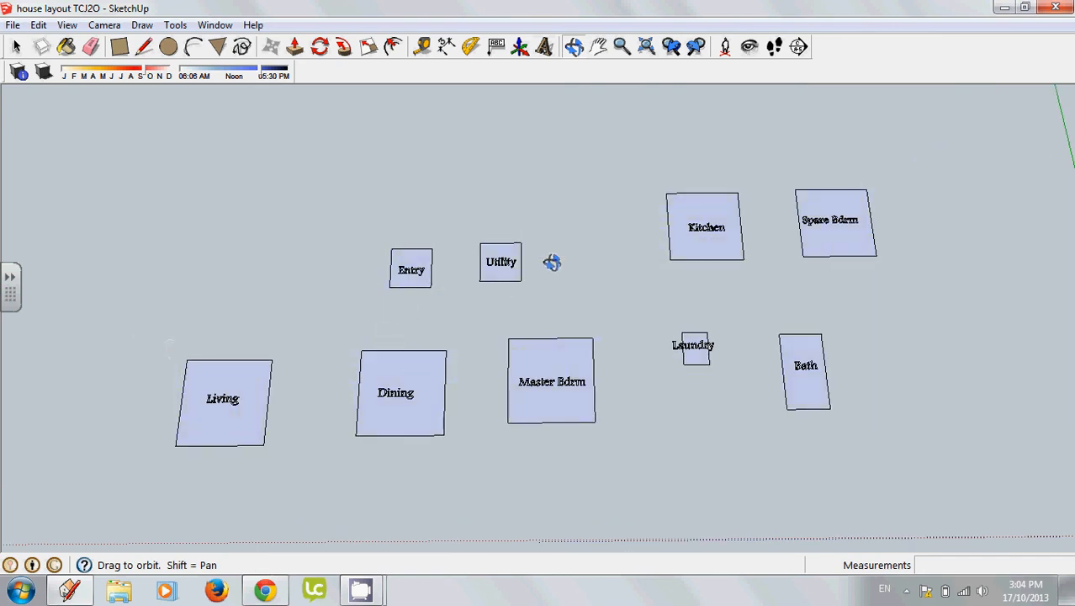
click(117, 29)
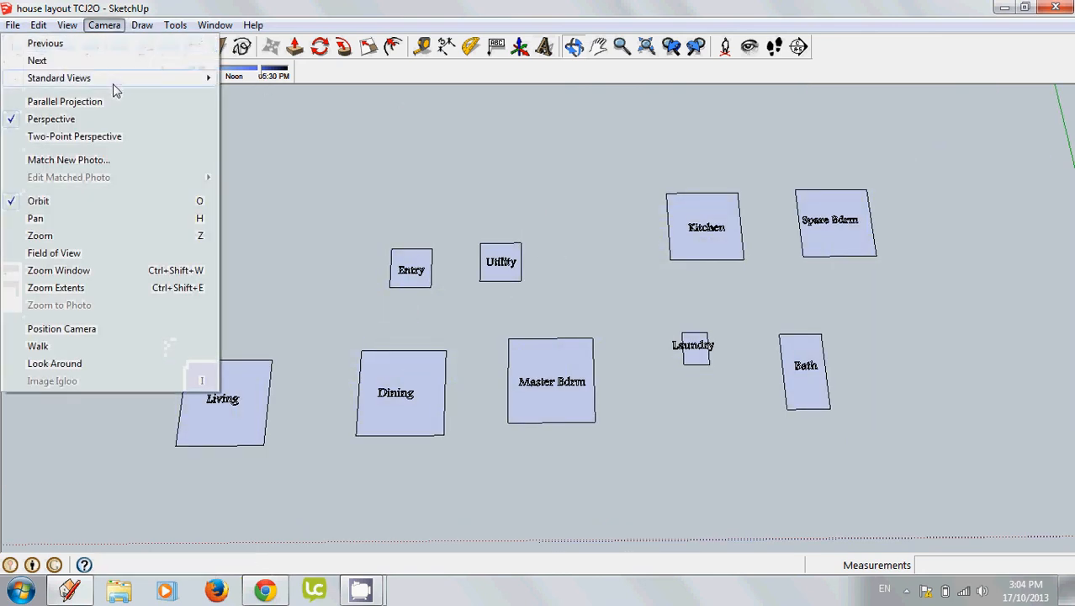
mouse_move(185, 78)
click(246, 81)
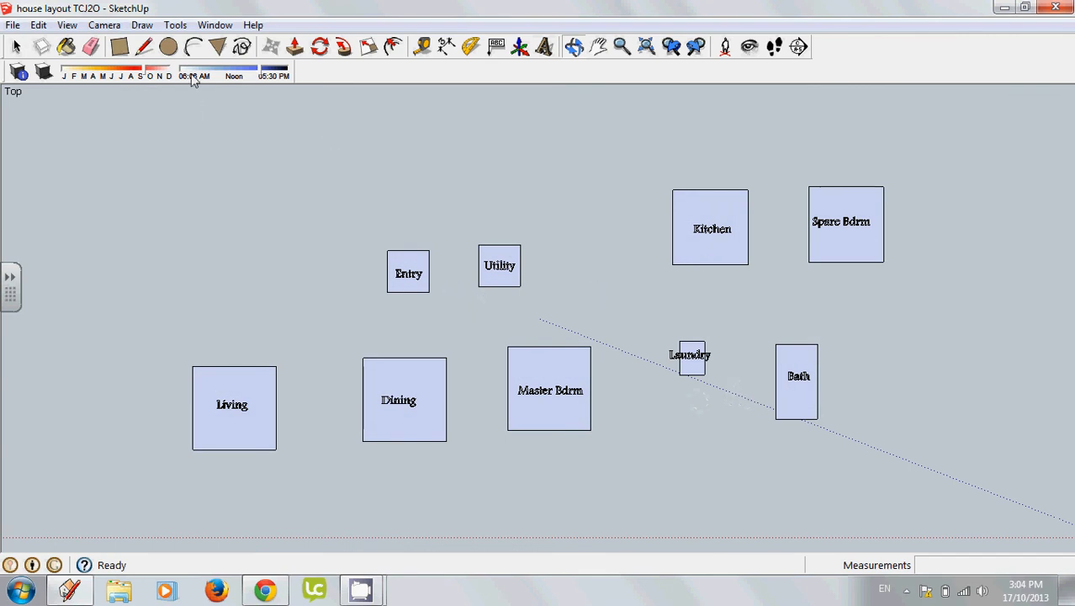
Move the Kitchen component about 135 inches diagonally up and to the left, into open space.
click(271, 46)
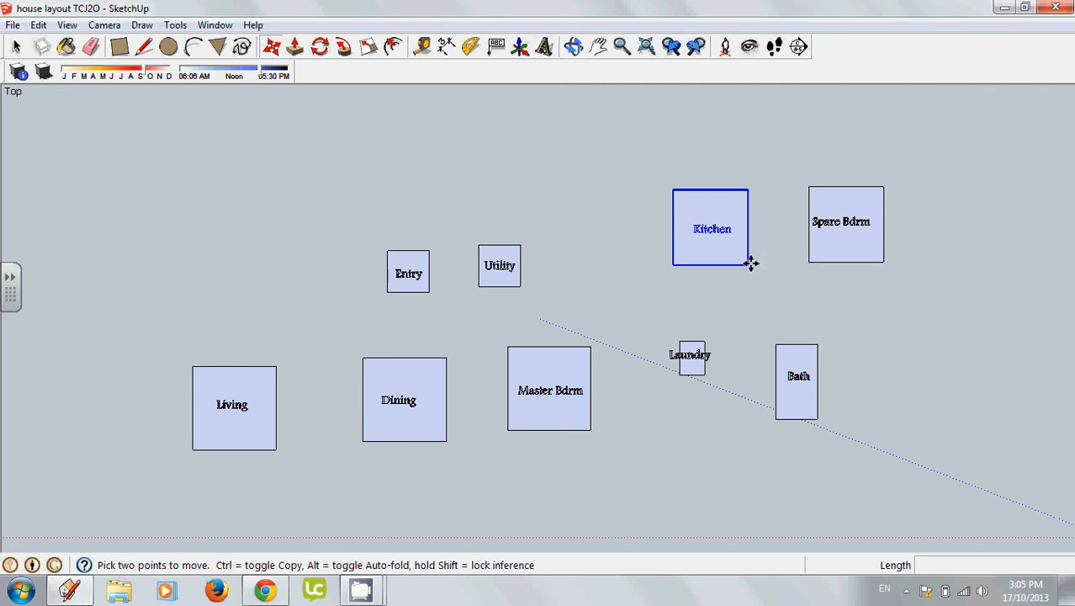
click(750, 264)
click(678, 200)
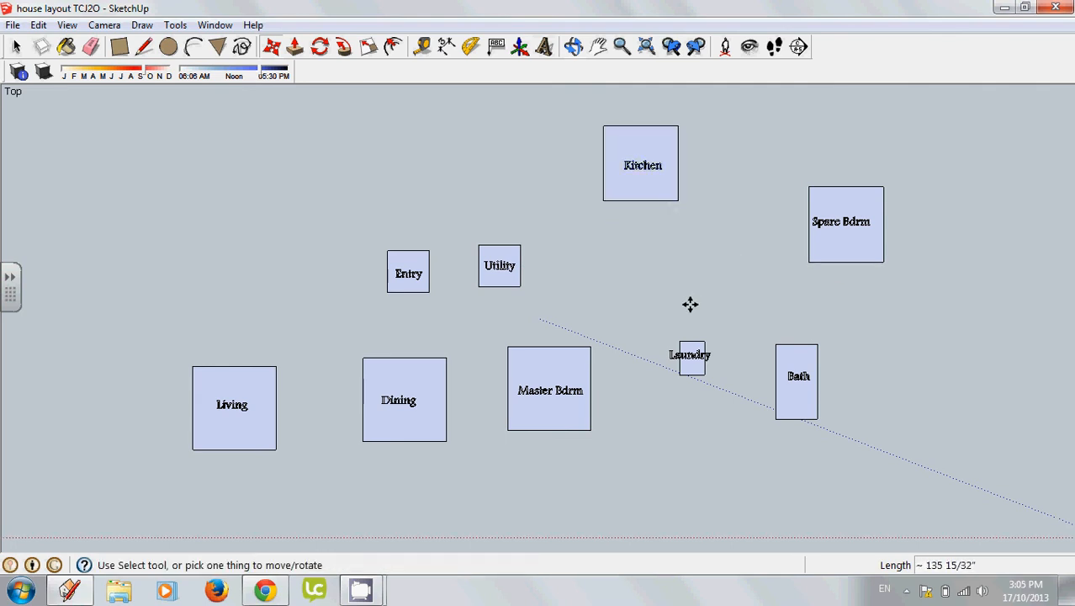
Snap the Dining room to Kitchen's lower-left corner and the Living room directly below Dining.
click(446, 441)
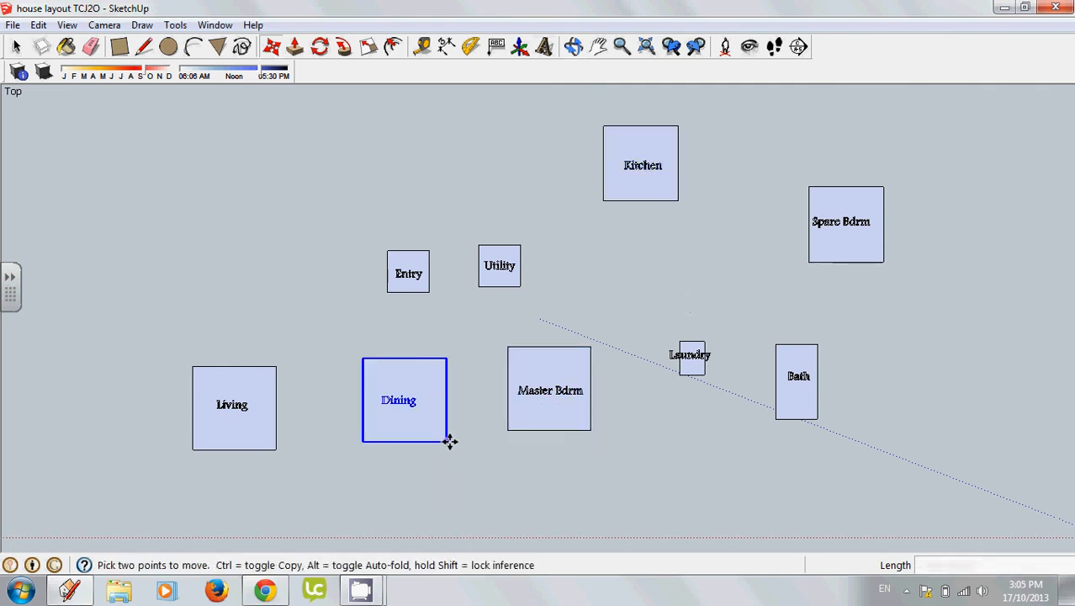
click(603, 199)
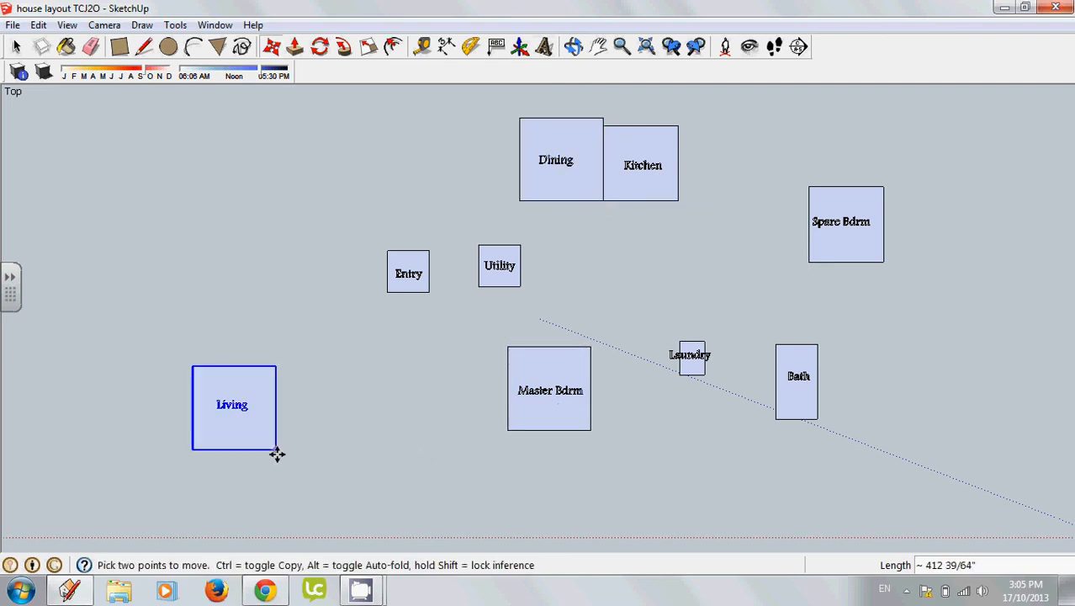
click(277, 366)
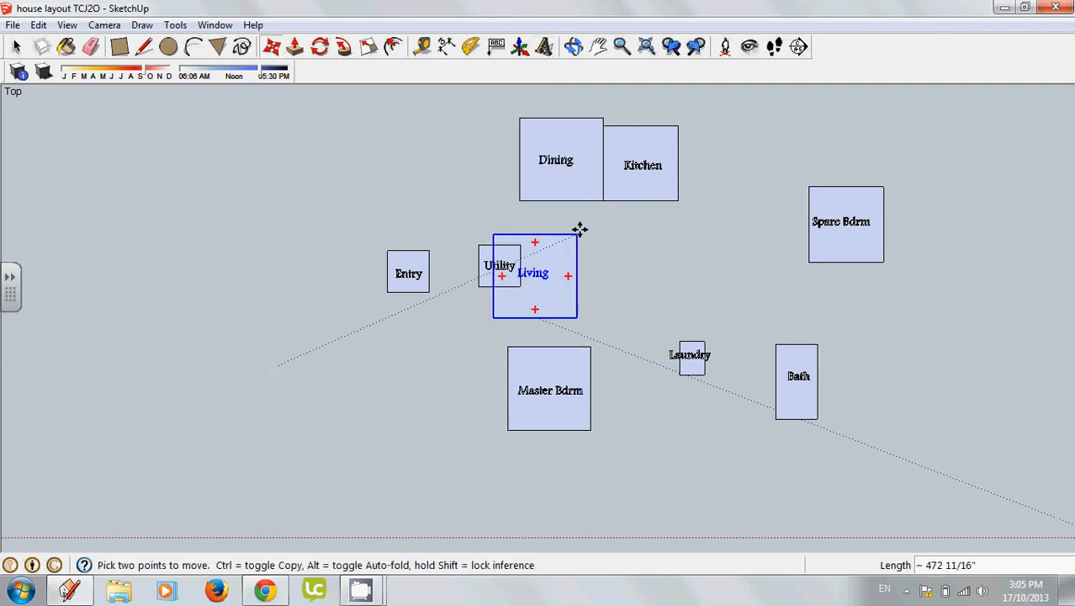
click(603, 201)
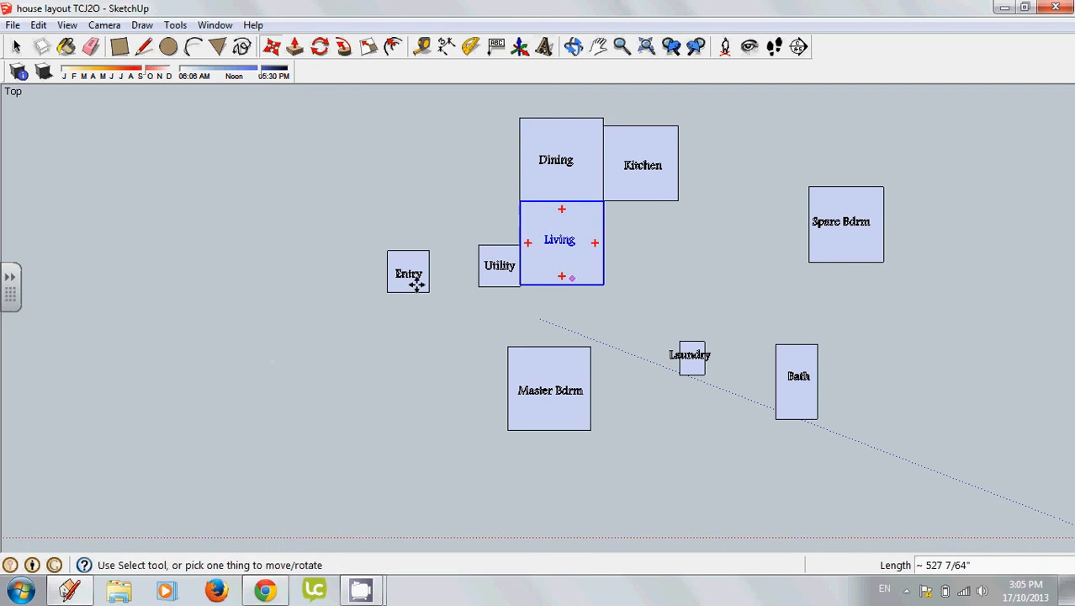
Snap the Entry room to Living's lower-right corner and the Utility room to Kitchen's lower-right corner.
click(428, 250)
click(678, 250)
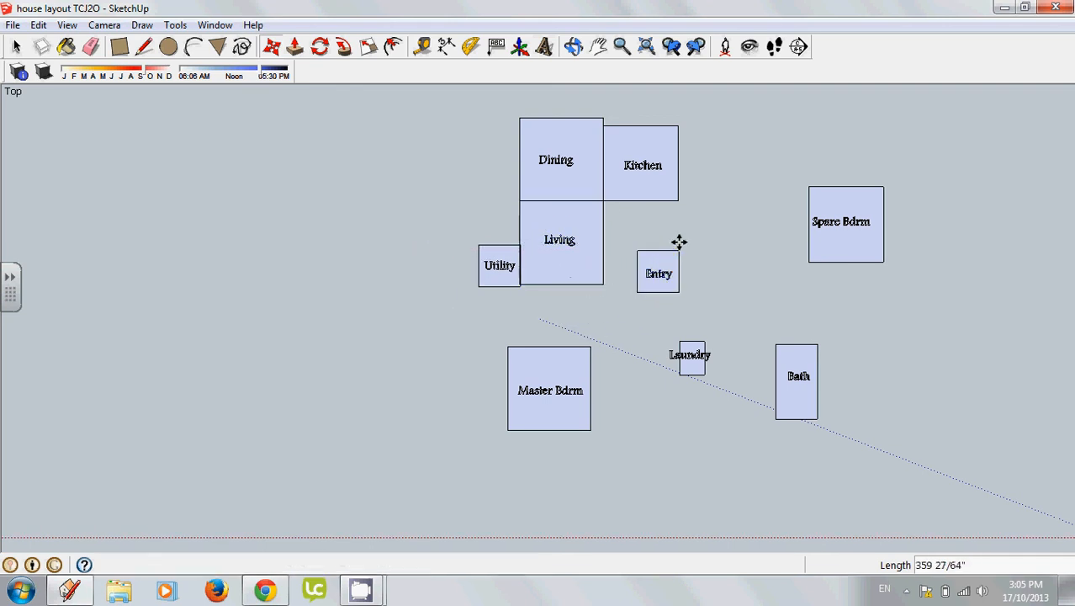
click(637, 291)
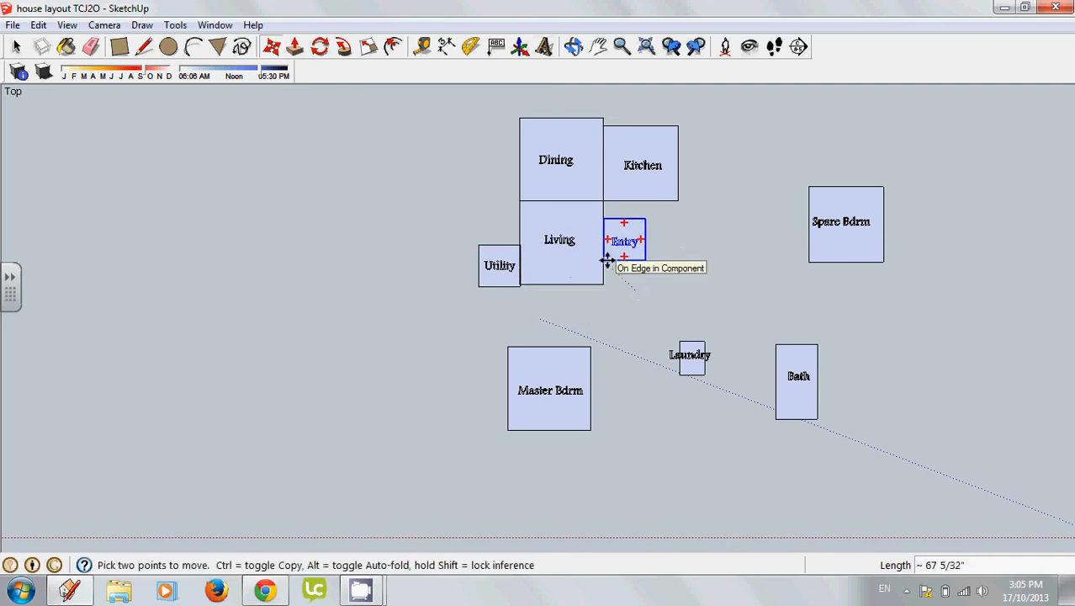
click(604, 283)
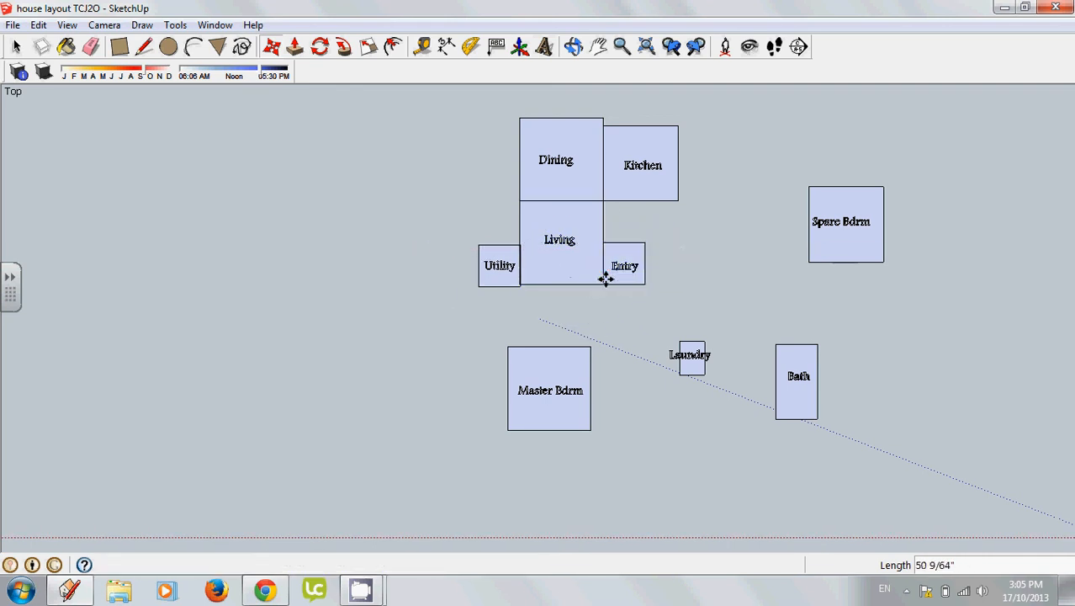
click(480, 287)
click(679, 200)
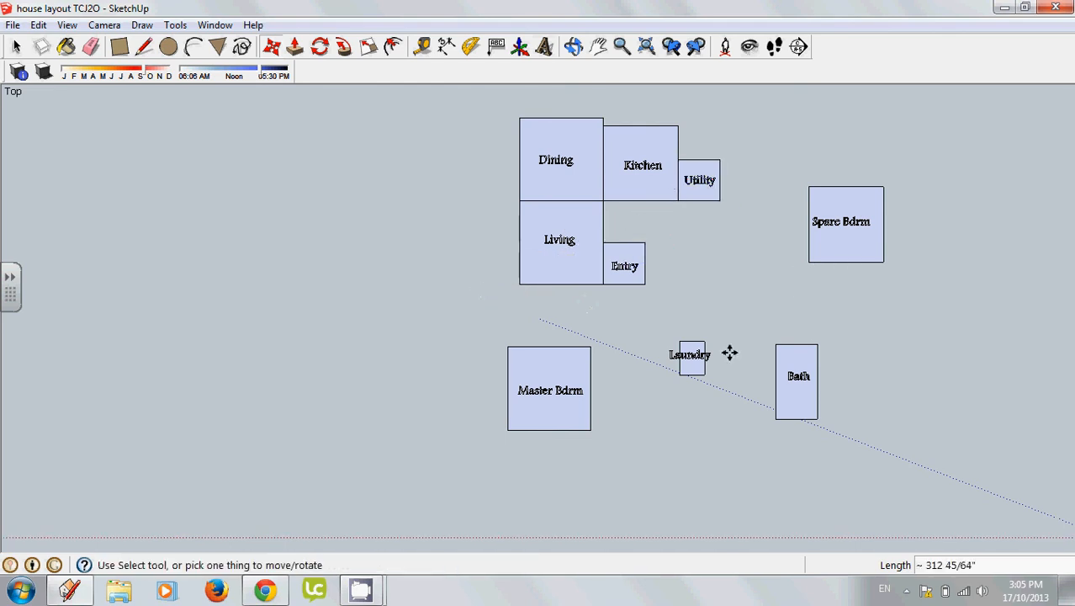
Move the Laundry component above Utility and snap its lower-right corner to Utility's upper-right corner.
click(680, 371)
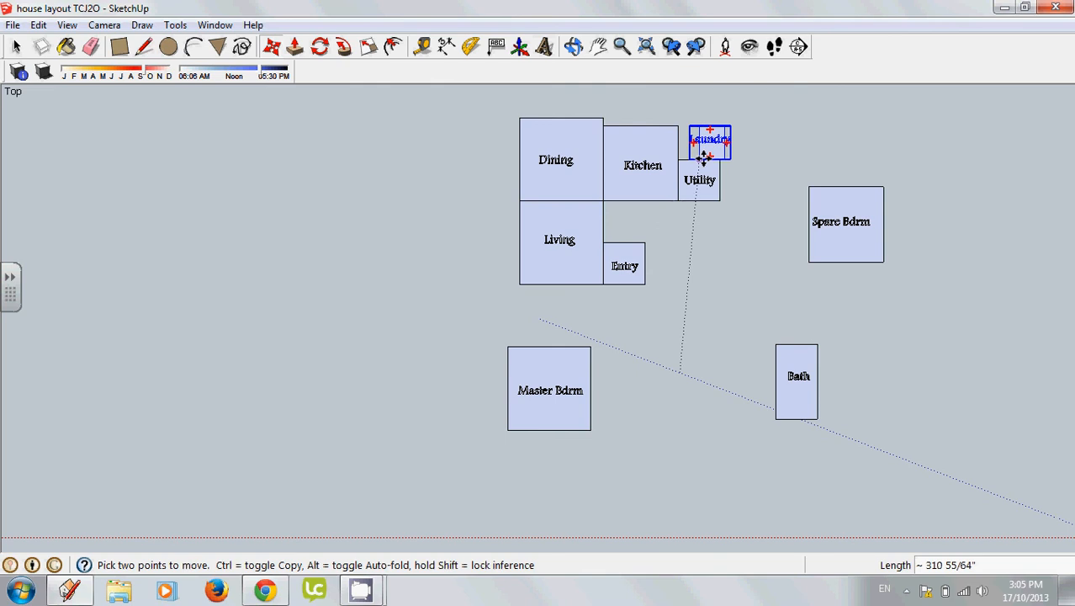
click(702, 148)
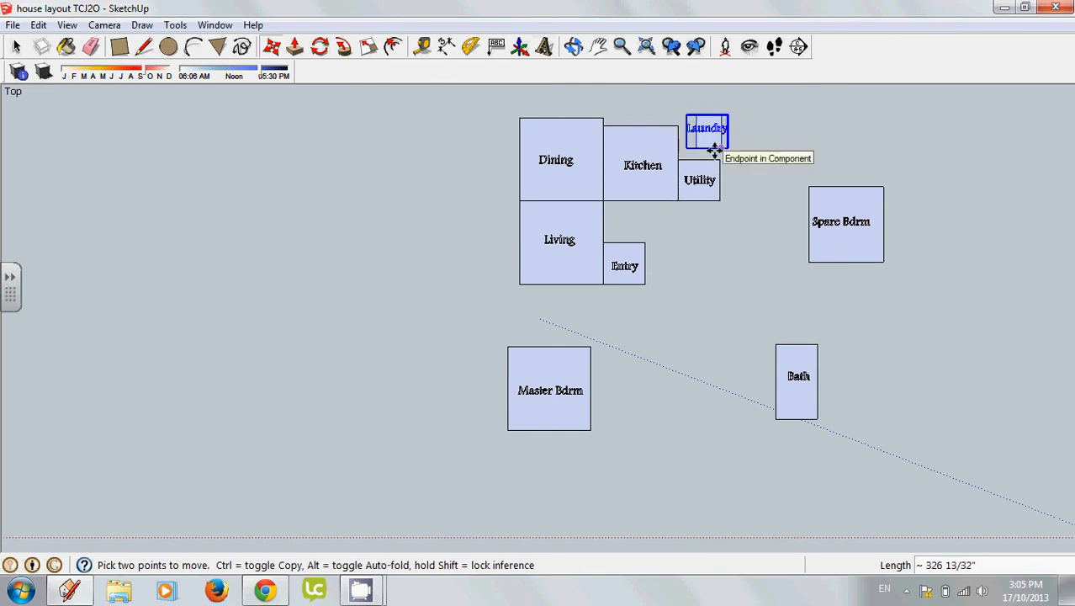
click(716, 149)
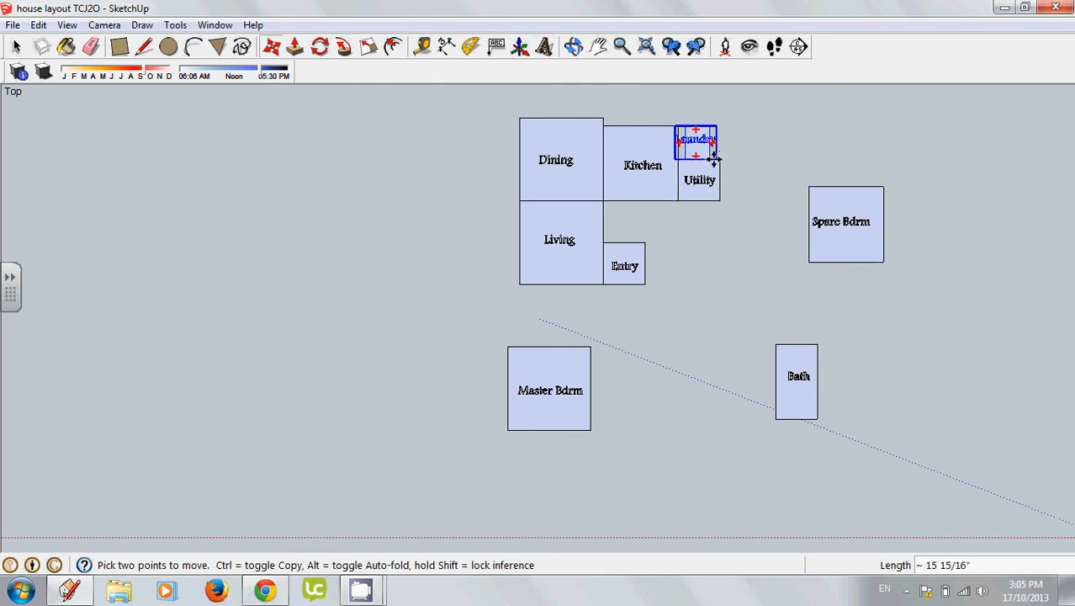
click(712, 151)
scroll(682, 118, up, 1)
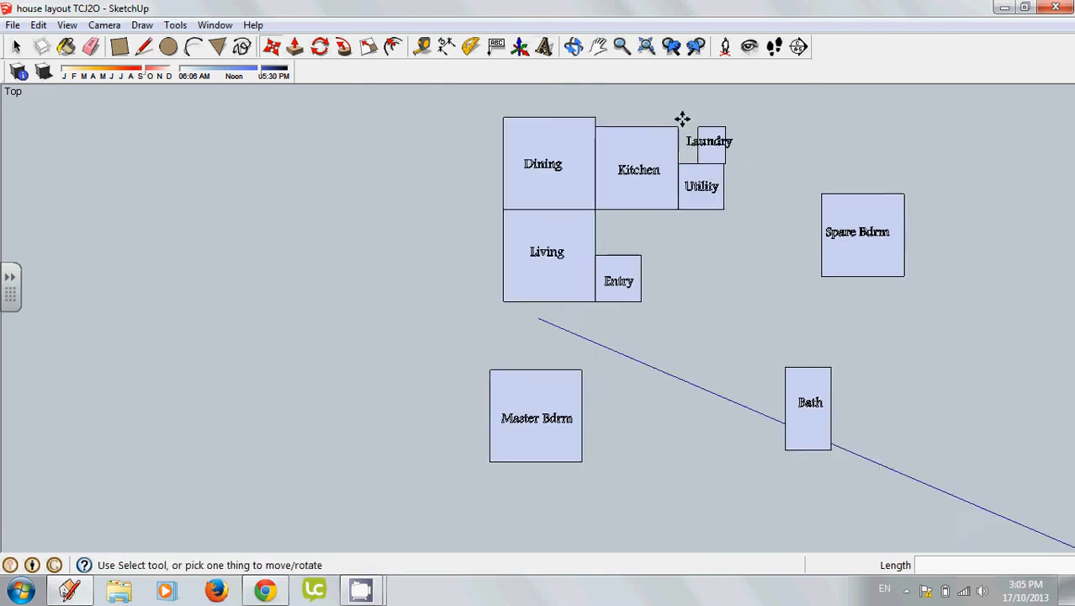
scroll(711, 160, up, 5)
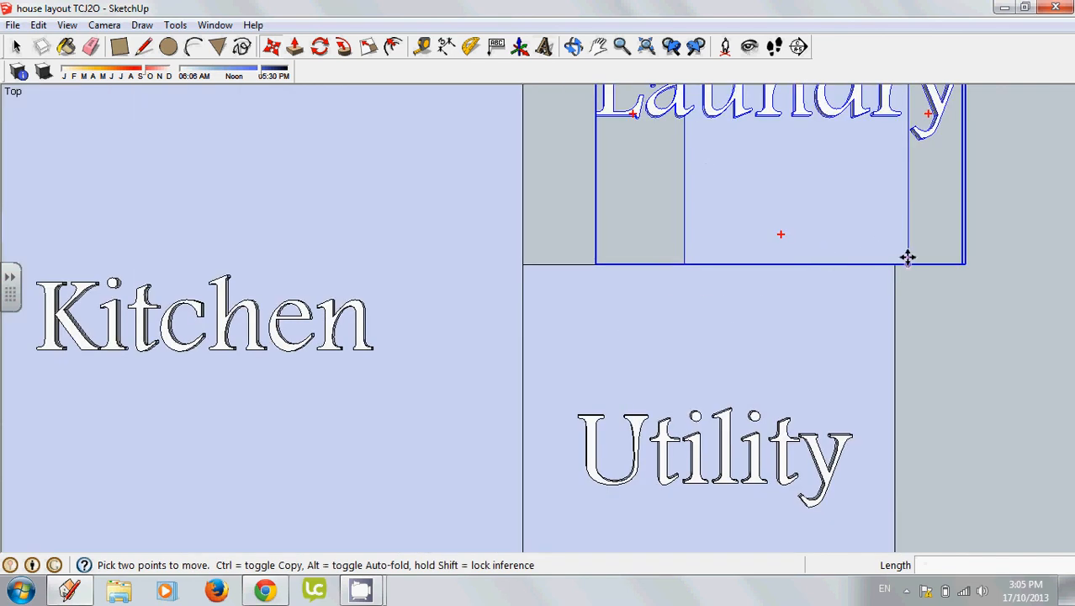
click(906, 263)
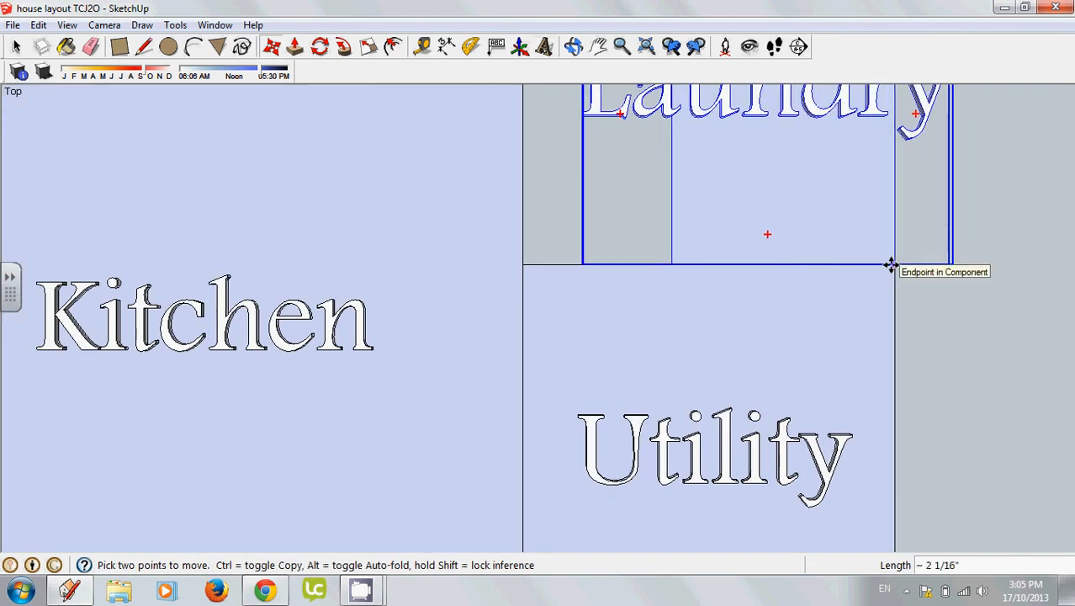
click(890, 265)
scroll(741, 303, down, 8)
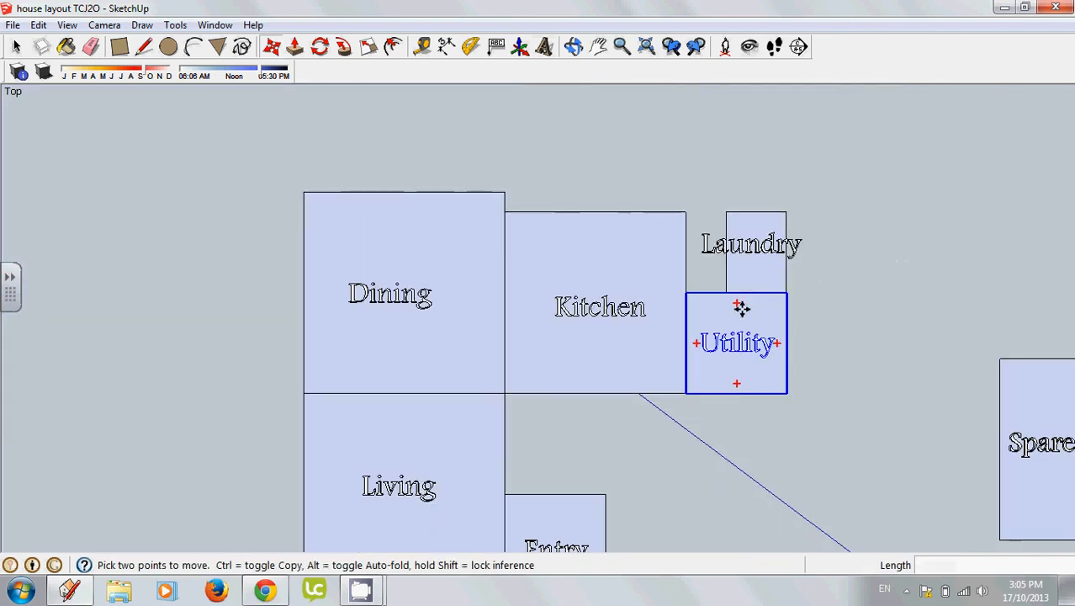
Move Master Bdrm into the open space between Entry and Spare Bdrm, and snap Bath's lower-left corner to Utility's lower-right corner.
scroll(599, 191, down, 4)
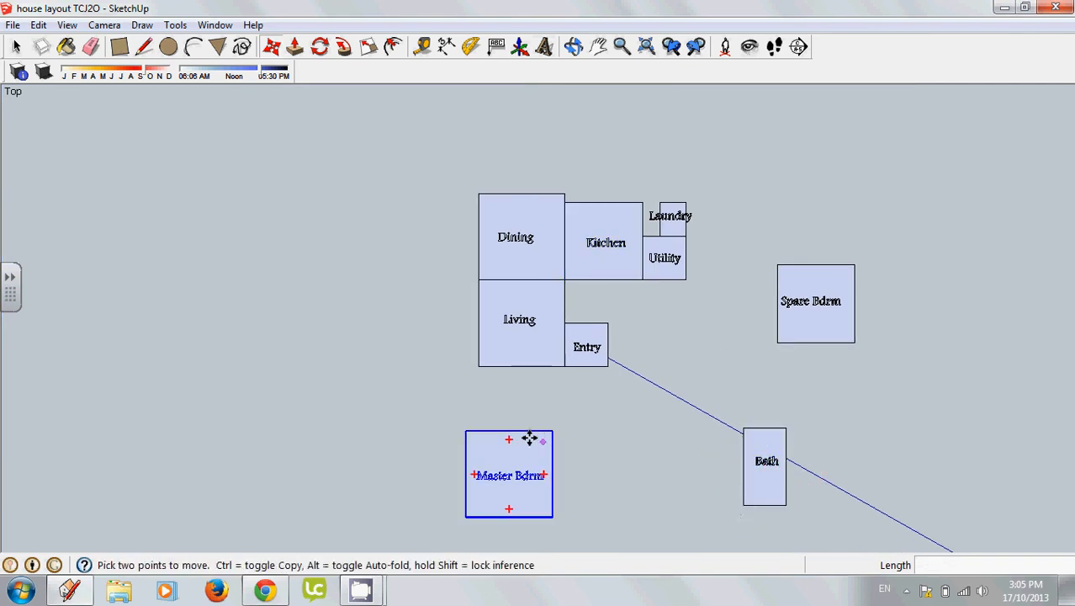
click(469, 515)
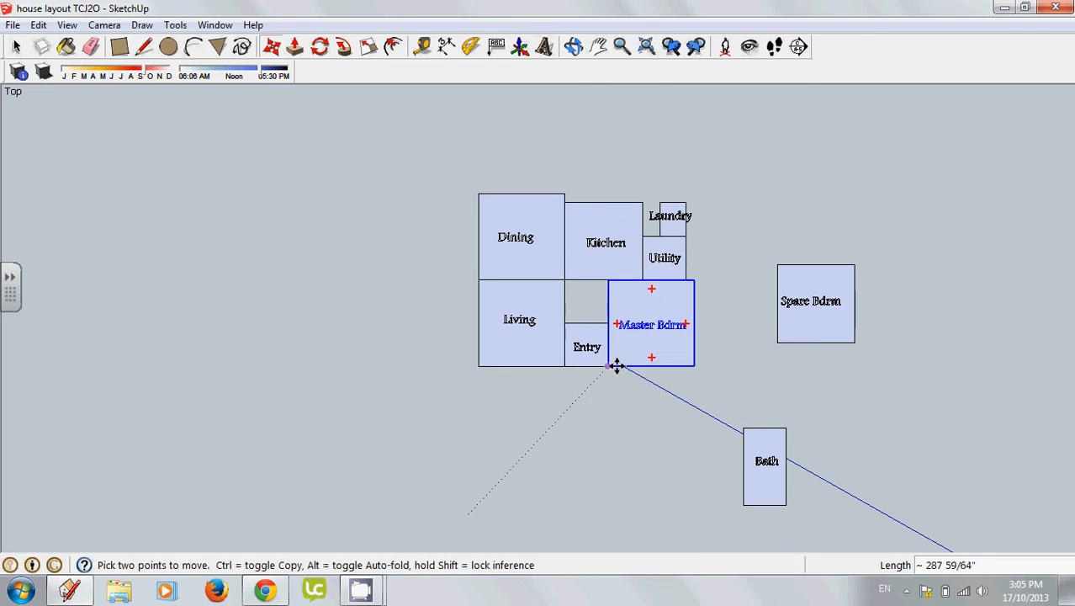
click(656, 388)
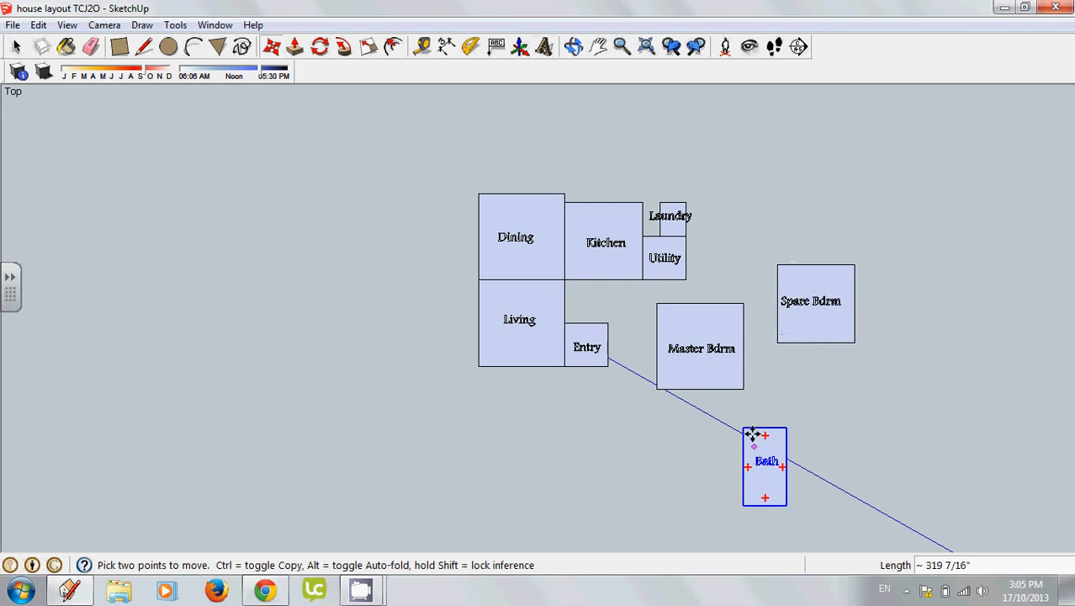
click(745, 503)
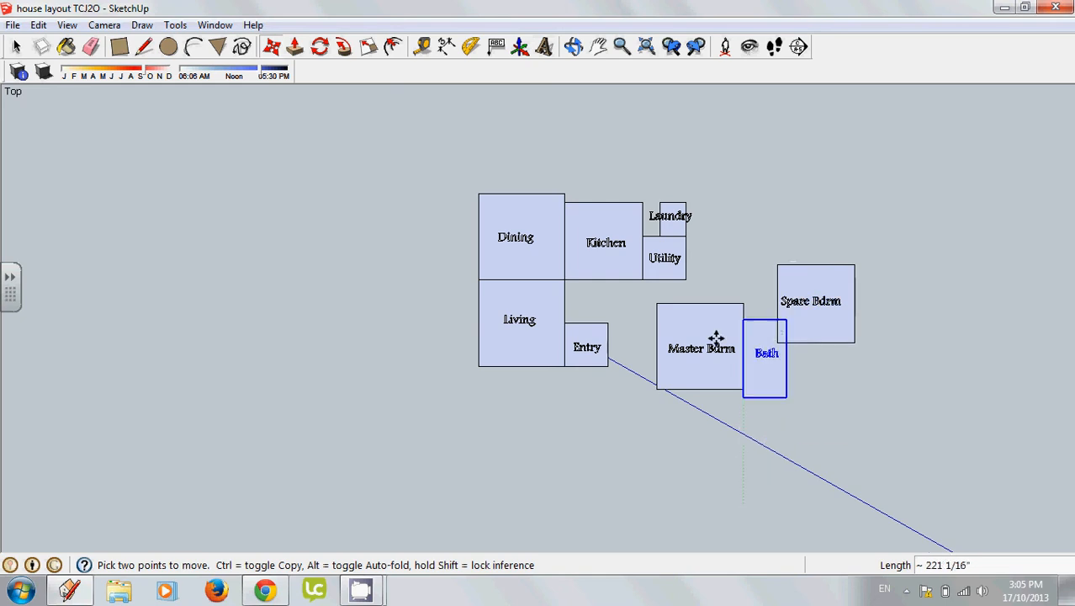
click(683, 280)
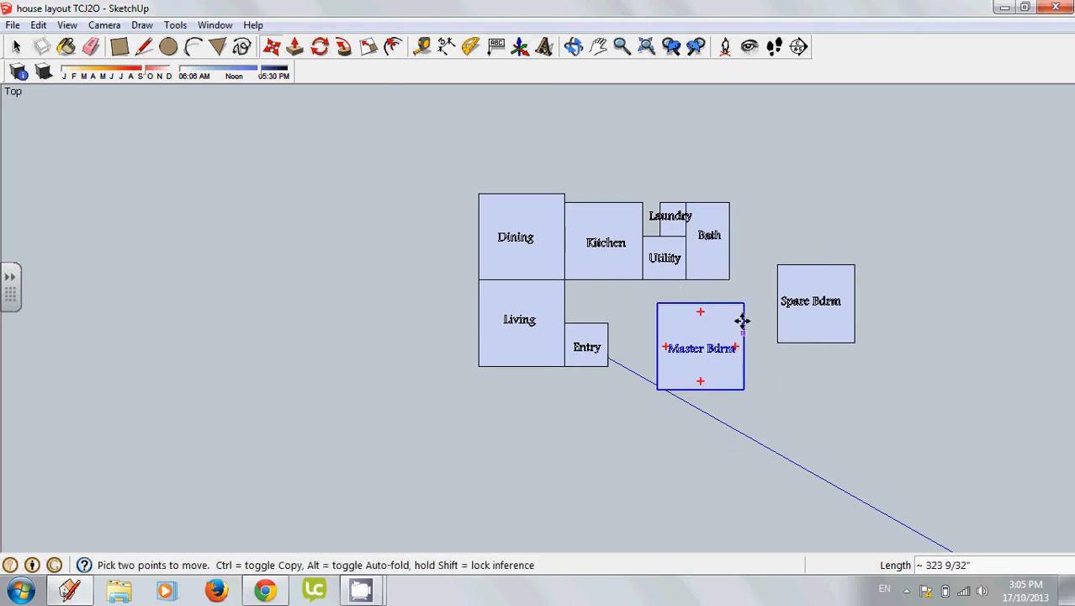
Try placing Spare Bdrm against Bath's right edge and Master Bdrm against Spare Bdrm's left edge.
click(778, 345)
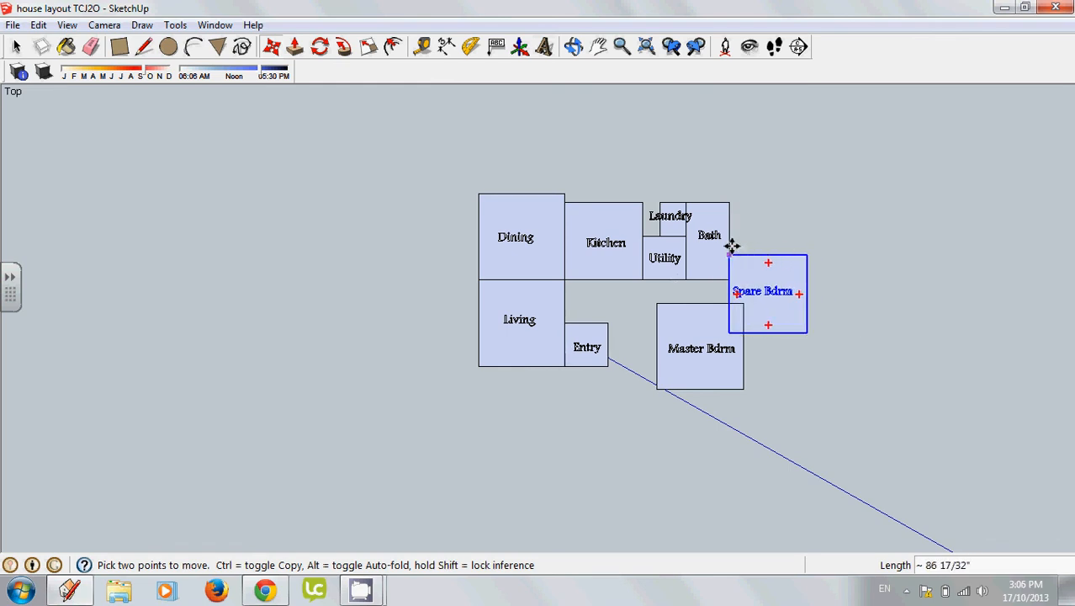
click(730, 242)
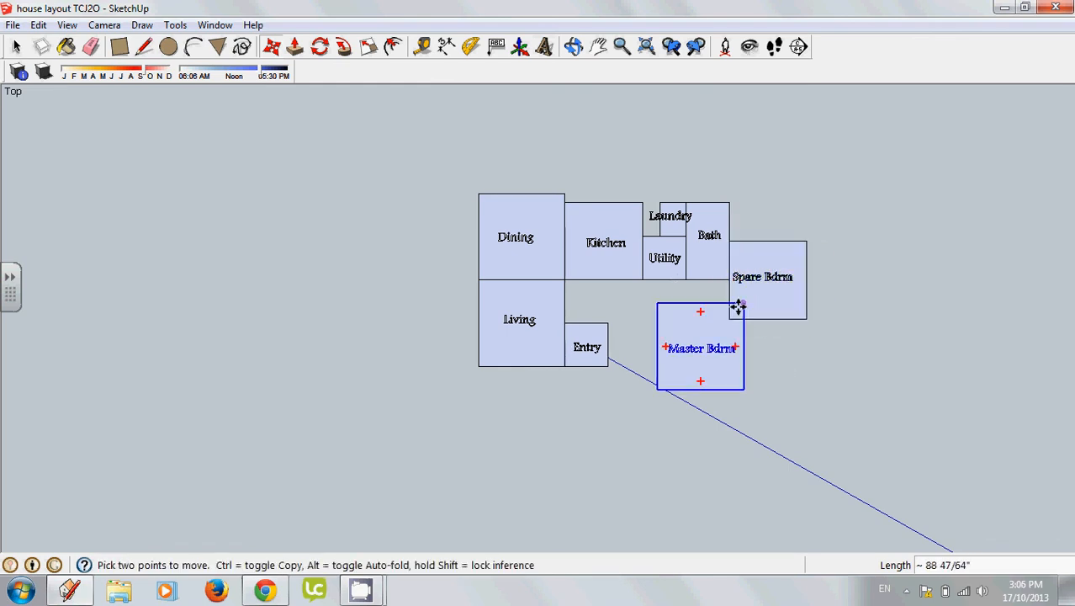
click(740, 306)
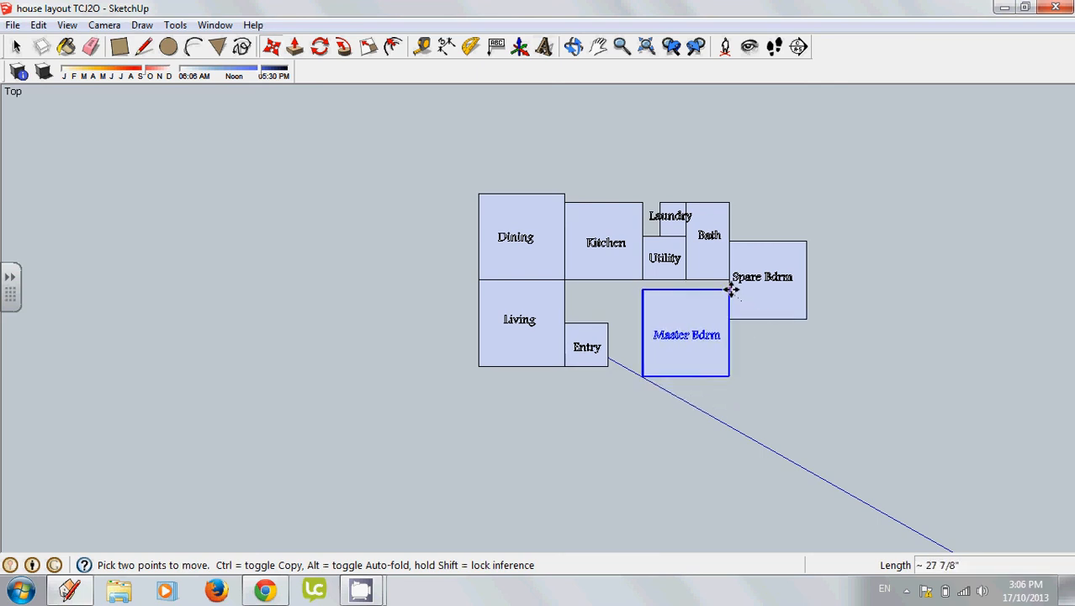
click(728, 306)
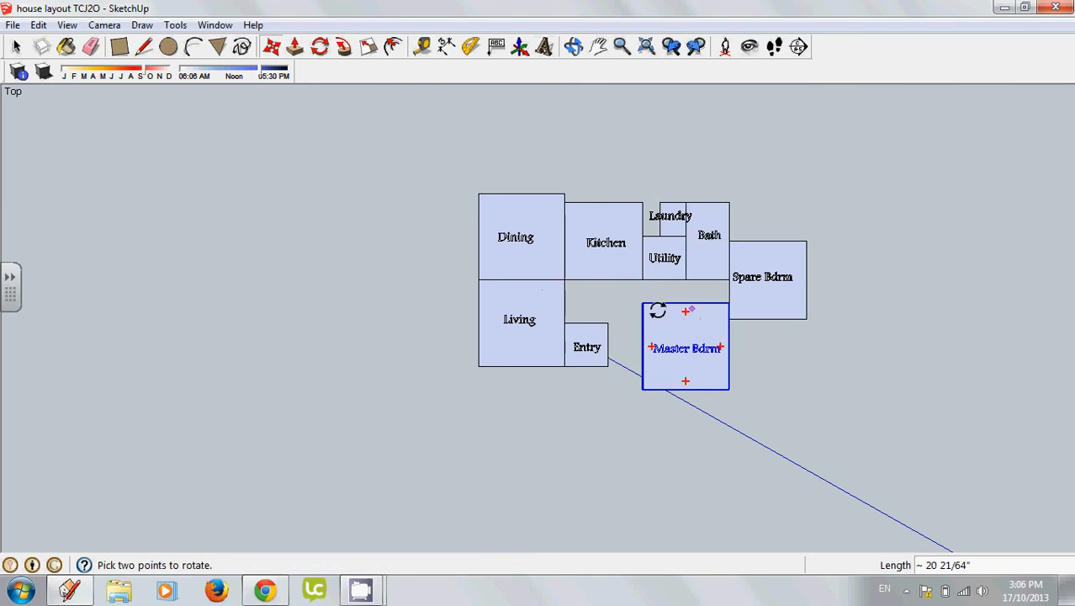
Snap Master Bdrm's lower-left corner to Entry's lower-right corner and Spare Bdrm's upper-left corner to Master Bdrm's upper-right corner.
click(644, 389)
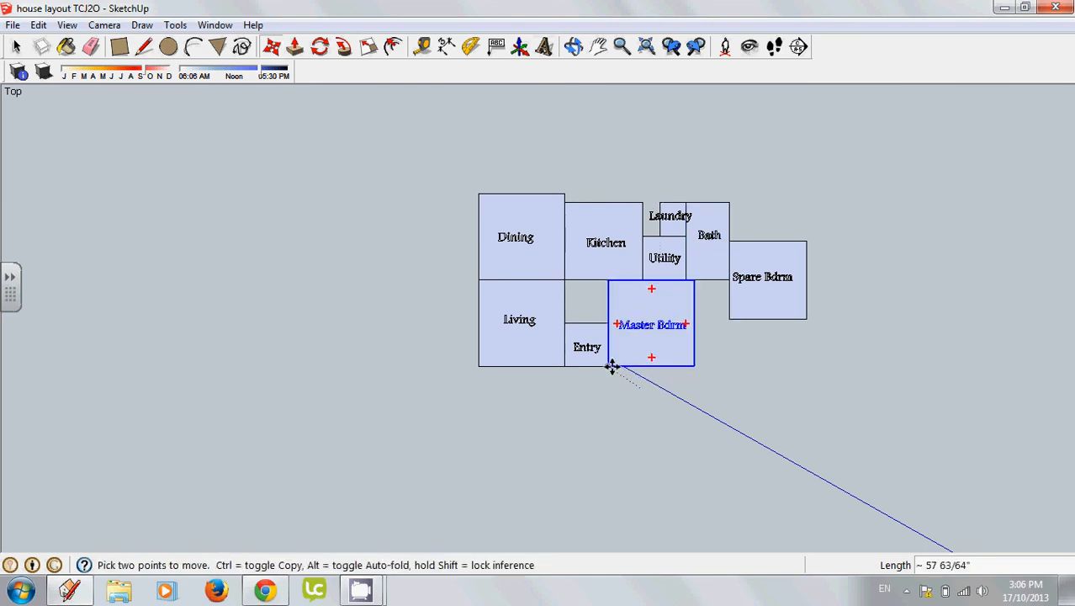
click(608, 365)
key(q)
key(m)
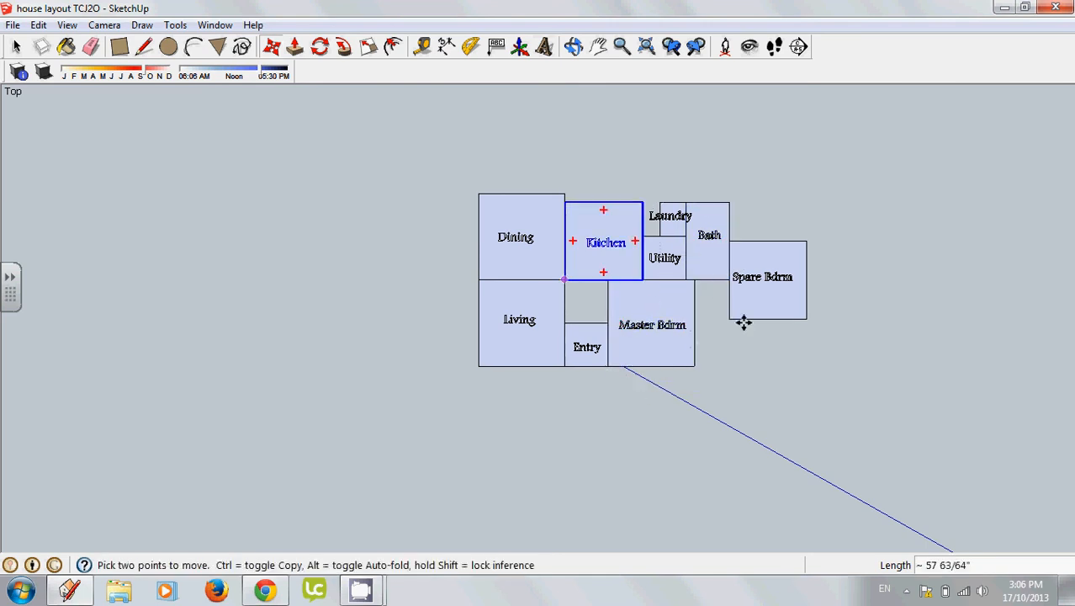
click(729, 242)
click(694, 279)
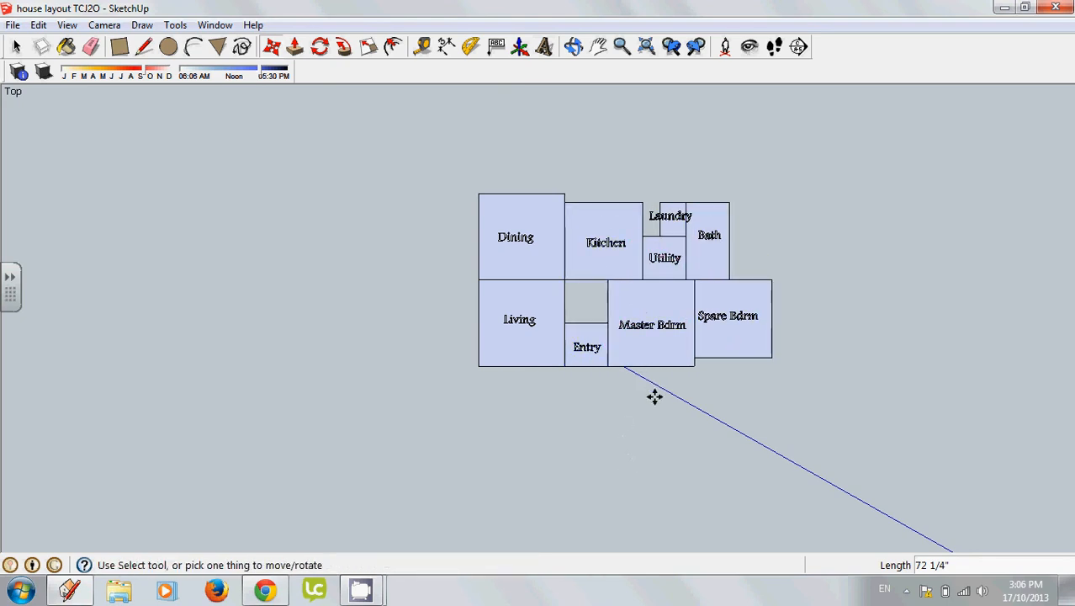
Move the Kitchen component 228 inches to the left so it sits against Dining's left edge.
scroll(553, 397, down, 1)
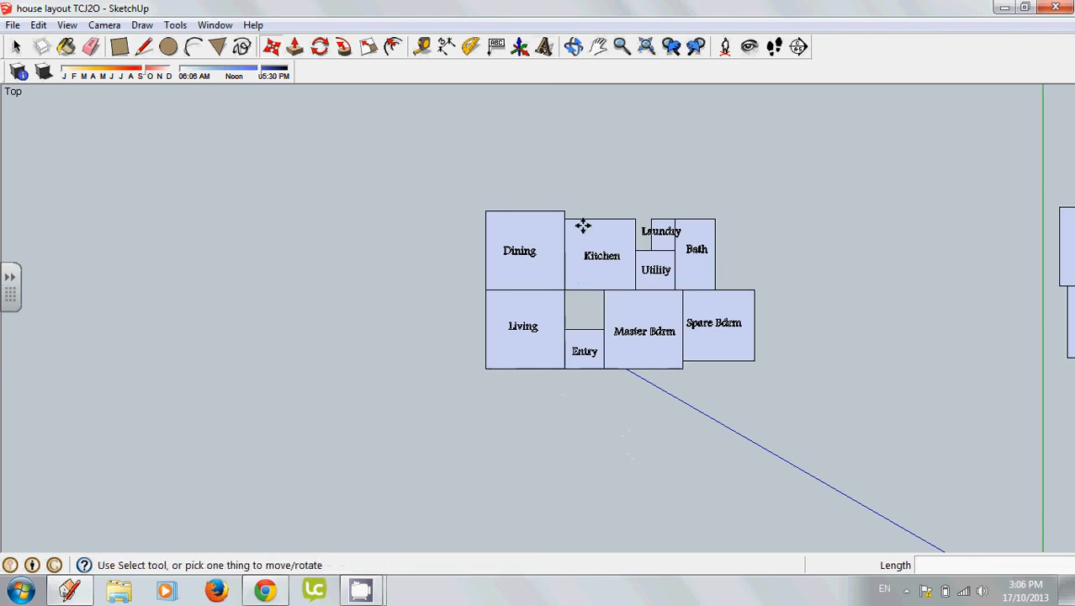
click(634, 220)
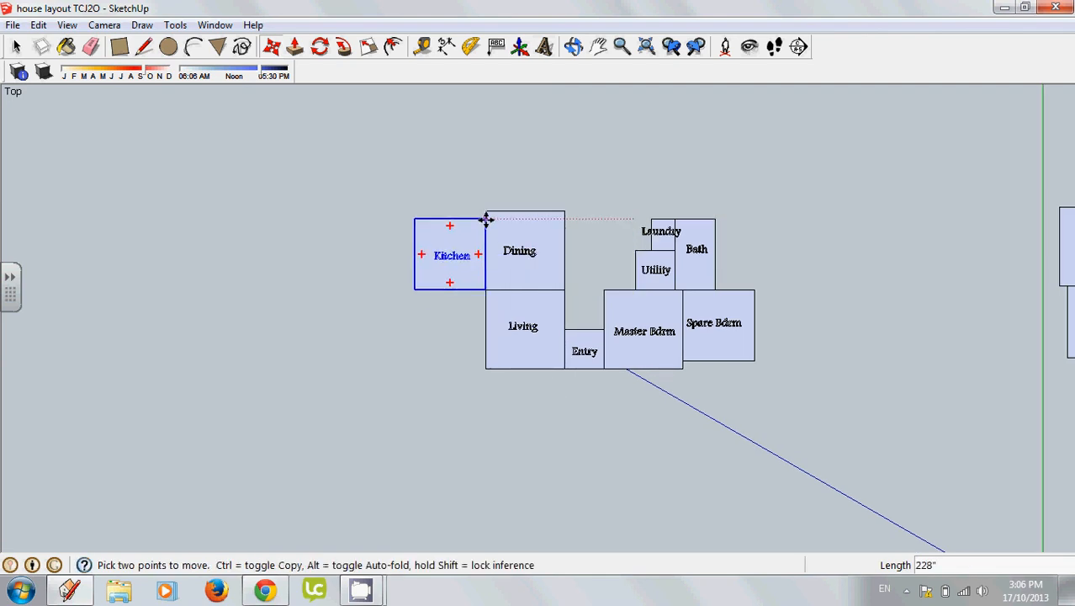
click(485, 219)
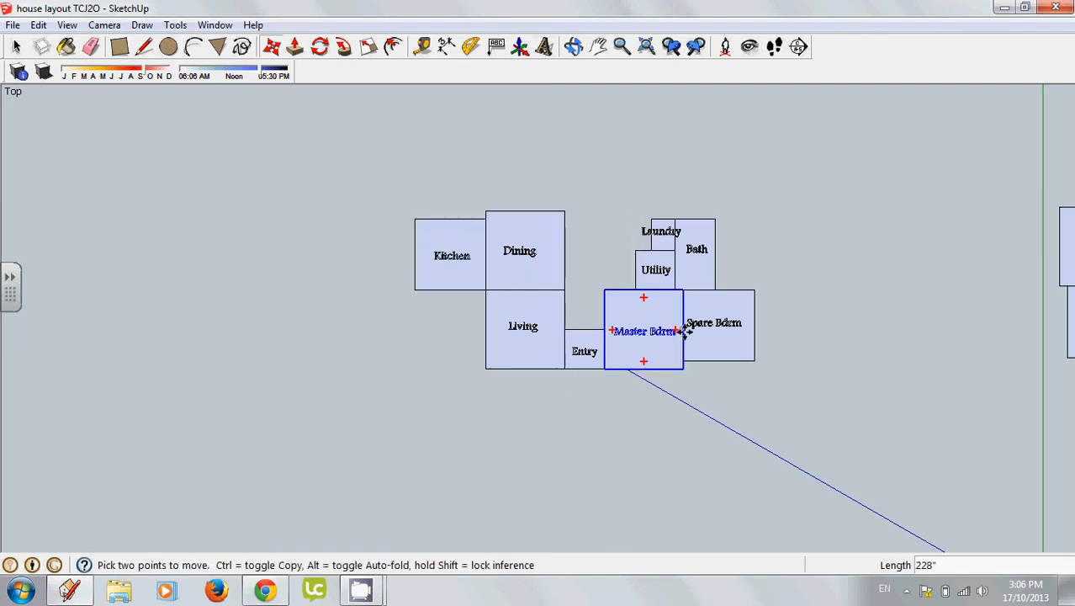
scroll(496, 303, down, 1)
scroll(496, 303, up, 1)
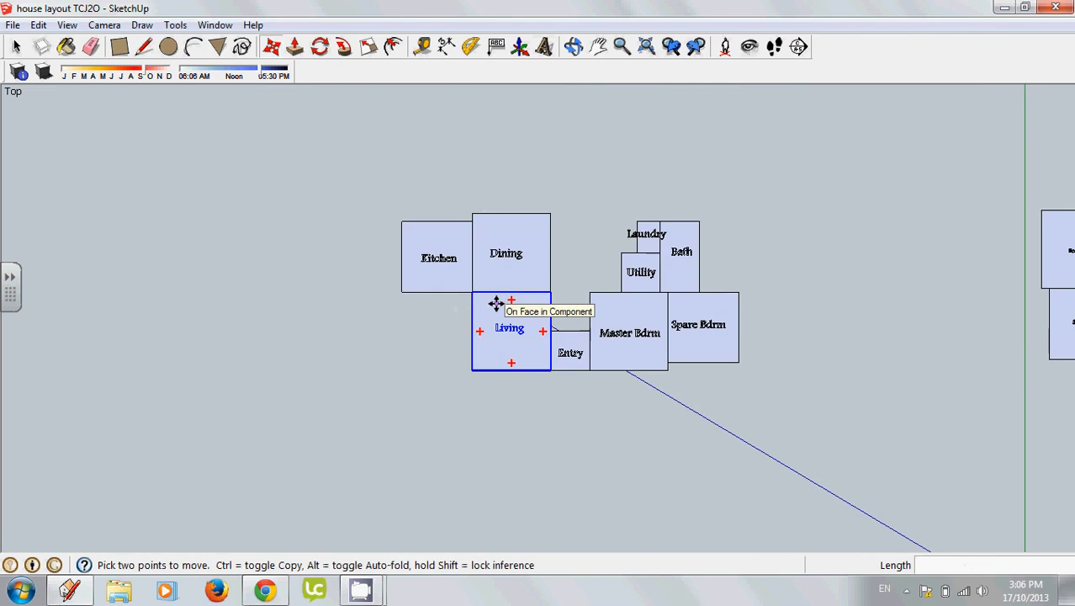
Select the entire separate floor plan beside the green axis and move it into open space left of the new layout.
scroll(496, 303, down, 2)
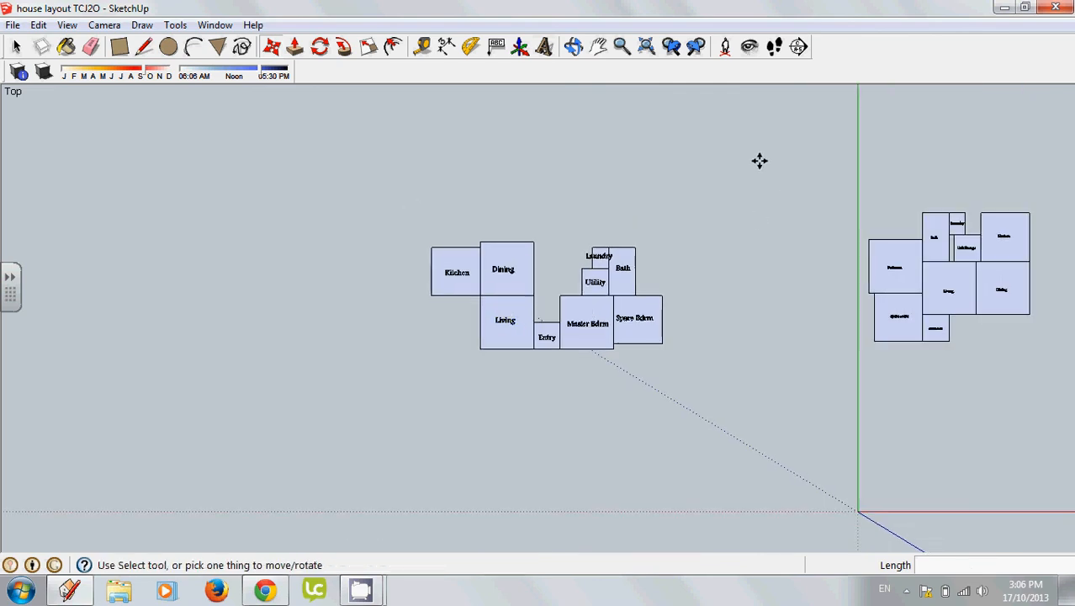
click(16, 46)
drag(800, 147, 1061, 390)
click(271, 46)
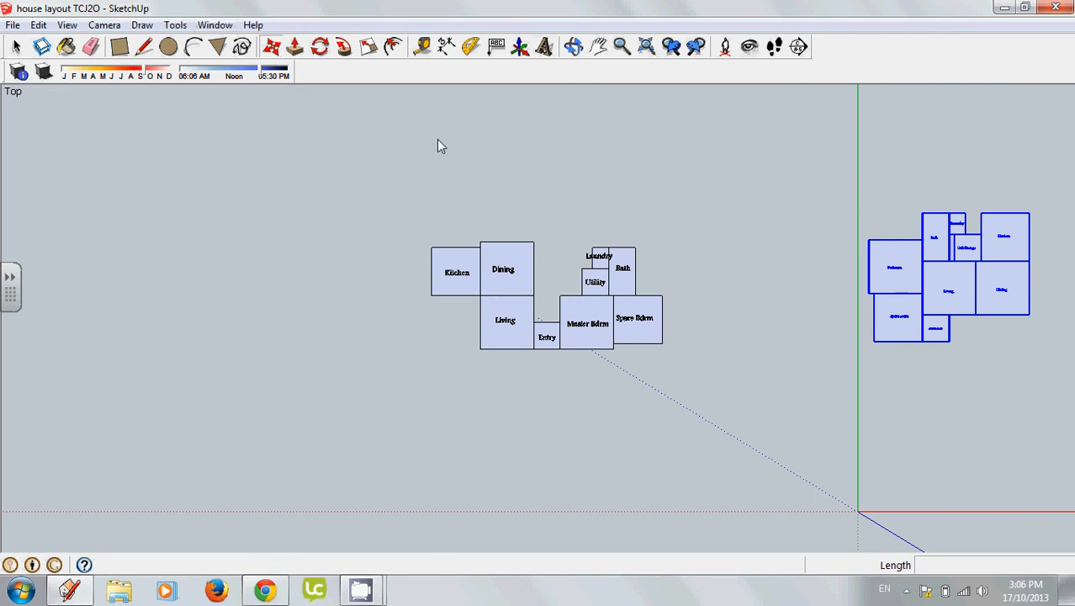
click(878, 290)
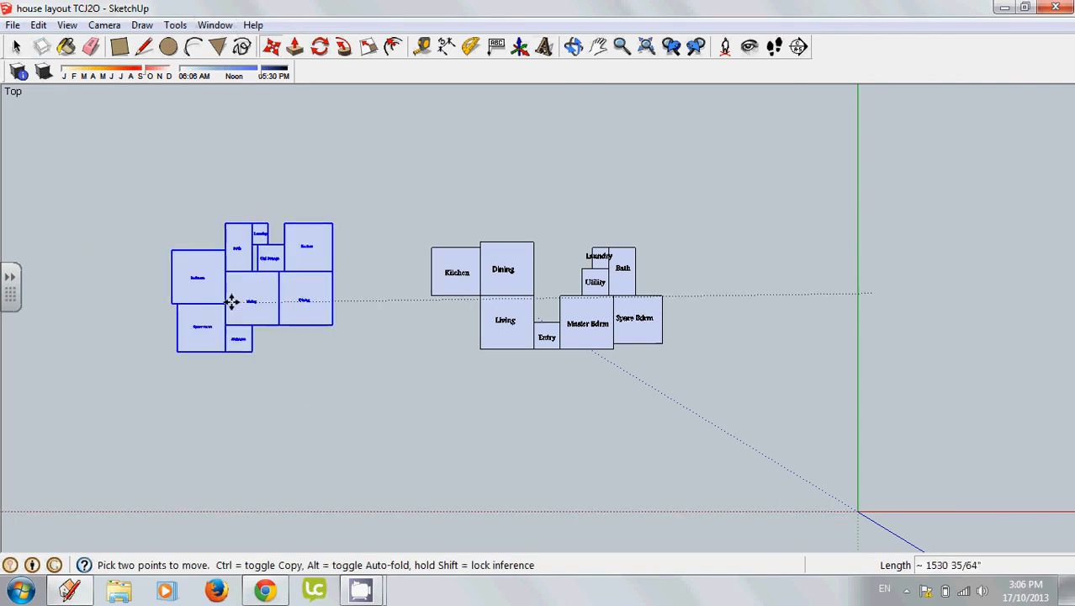
click(280, 305)
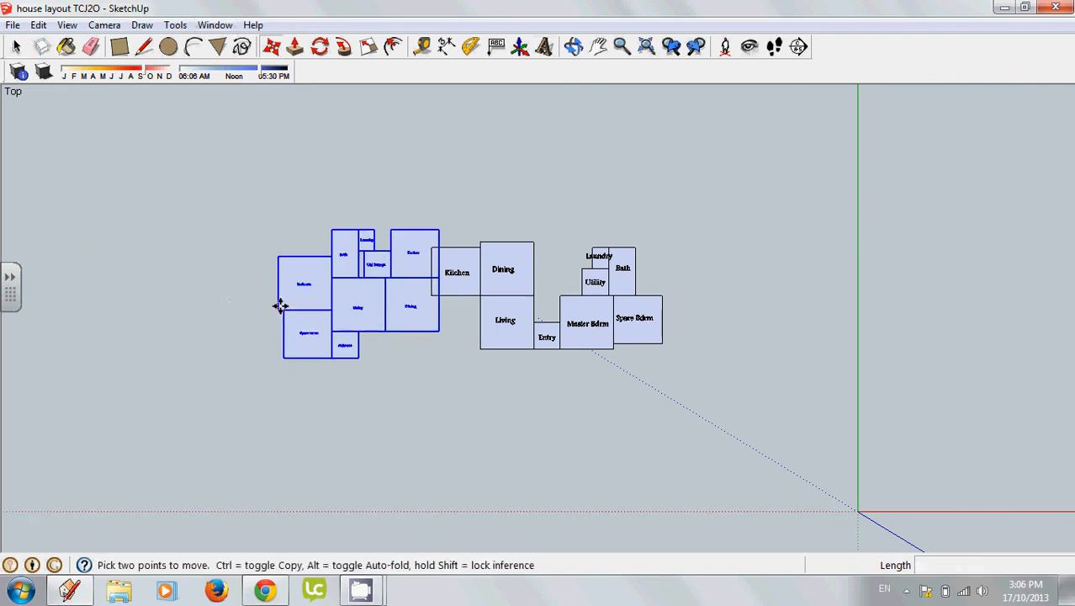
click(169, 302)
scroll(900, 335, down, 2)
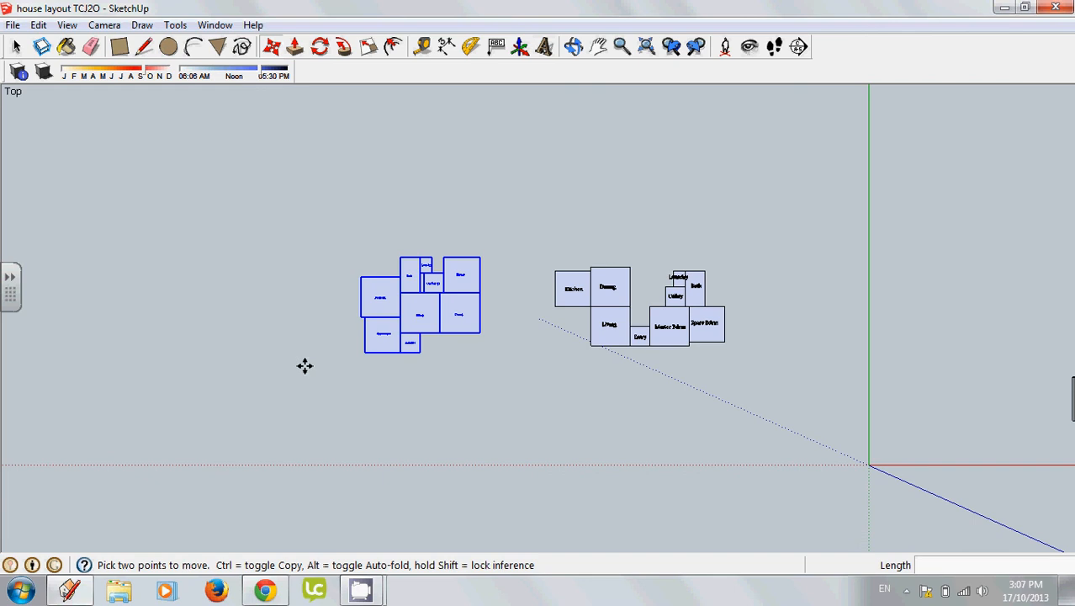
Shift the selected floor plan about 16 inches diagonally up and to the right.
scroll(442, 326, up, 2)
scroll(474, 158, up, 1)
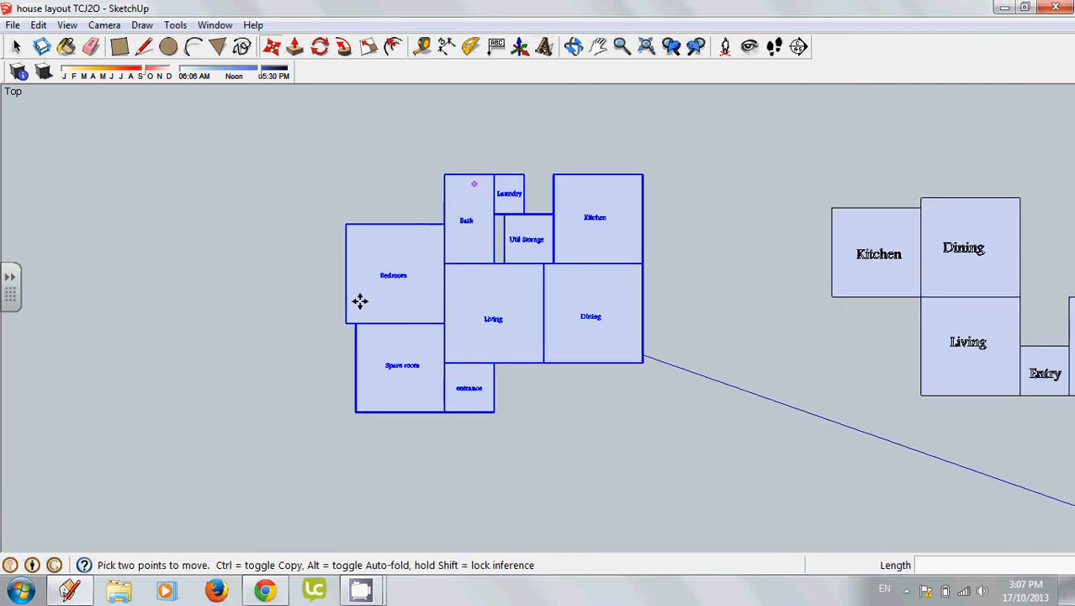
scroll(357, 303, up, 2)
scroll(355, 305, down, 1)
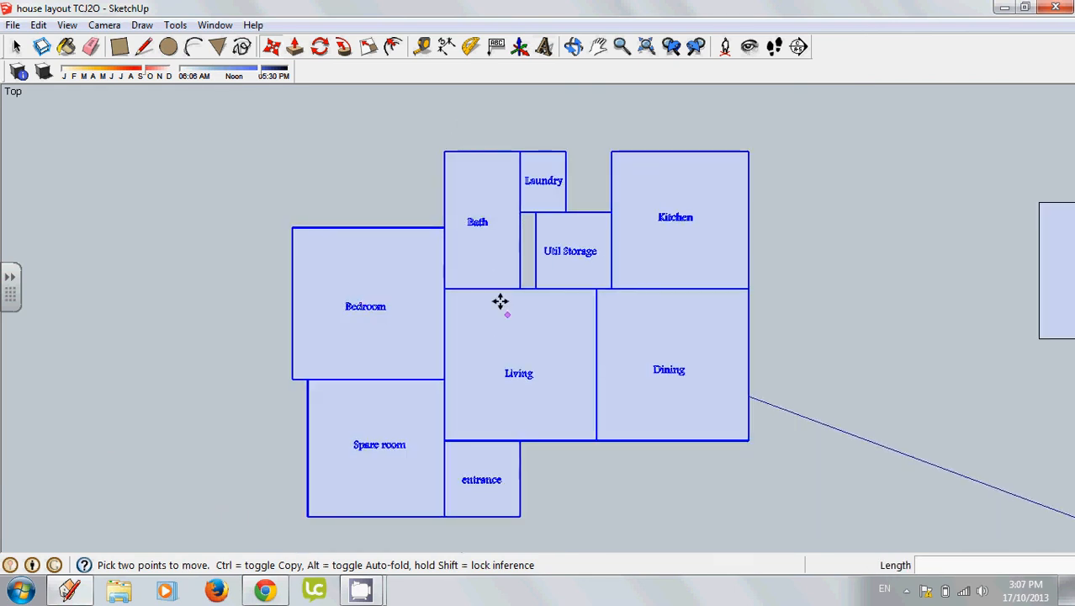
drag(487, 312, 501, 297)
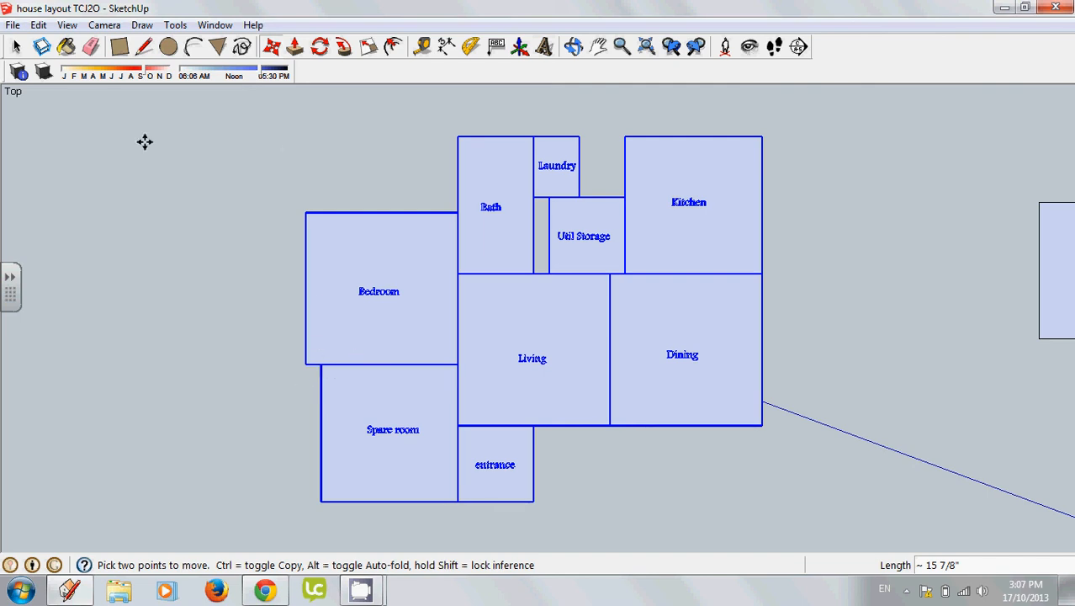
Draw a 108 by 12 inch rectangle filling the gap left of Spare room and another spanning the gaps between Bath and Kitchen.
click(120, 48)
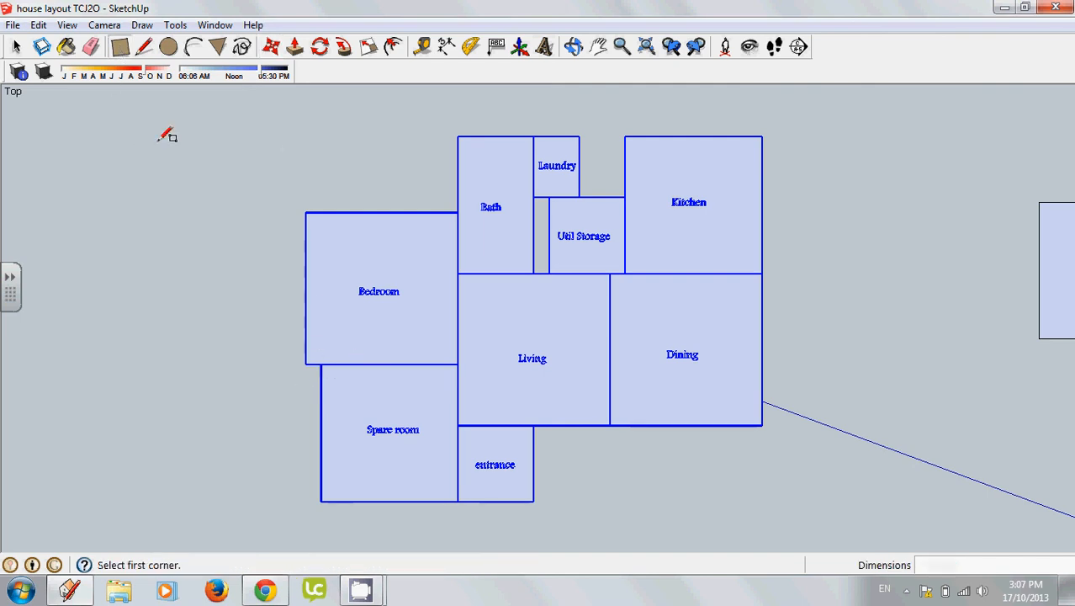
click(306, 363)
click(320, 502)
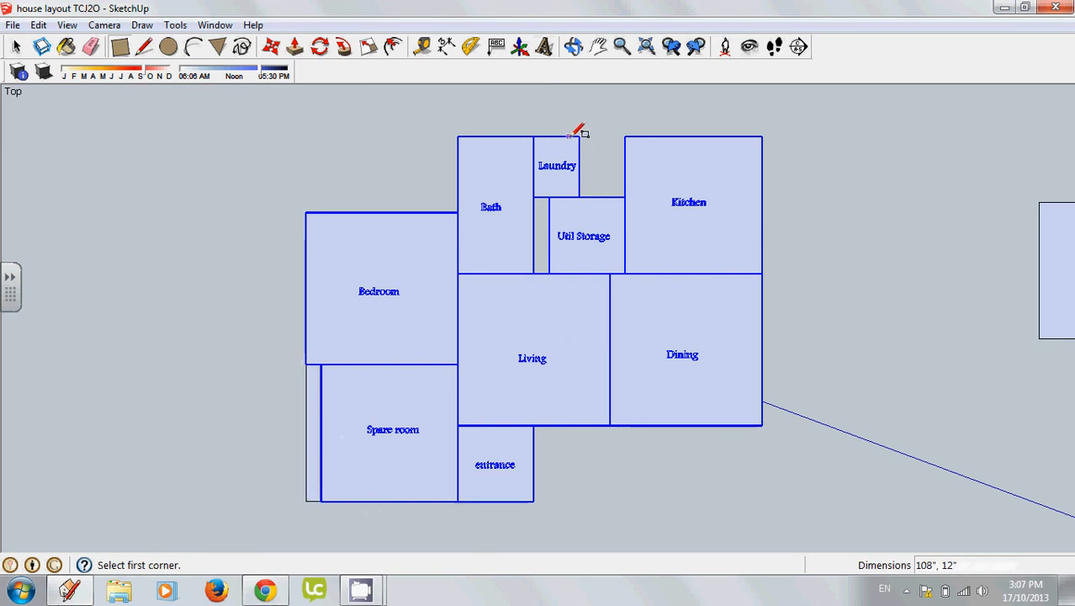
click(534, 272)
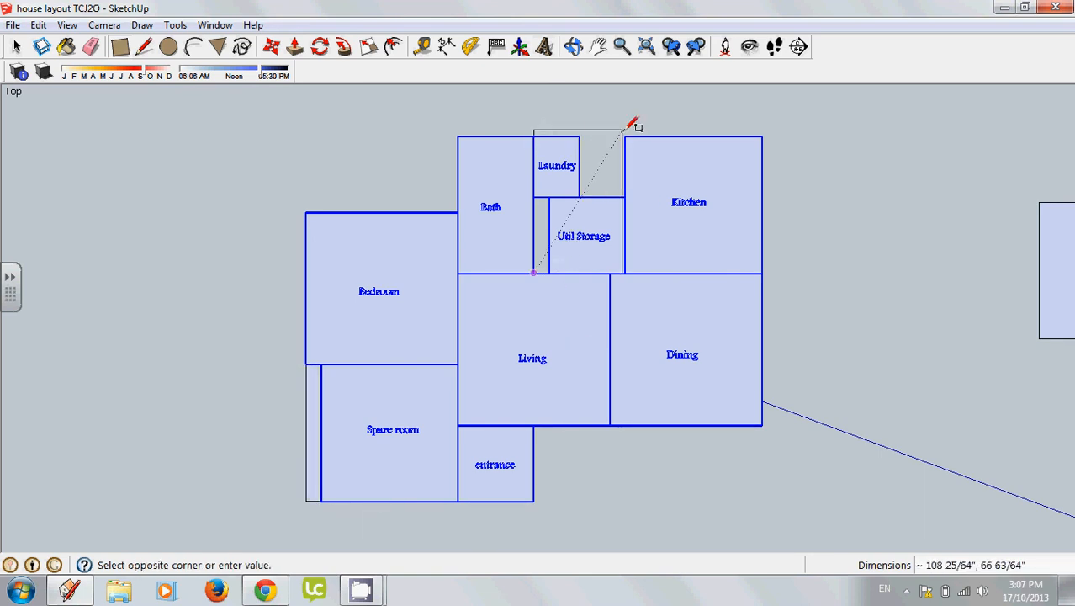
click(624, 136)
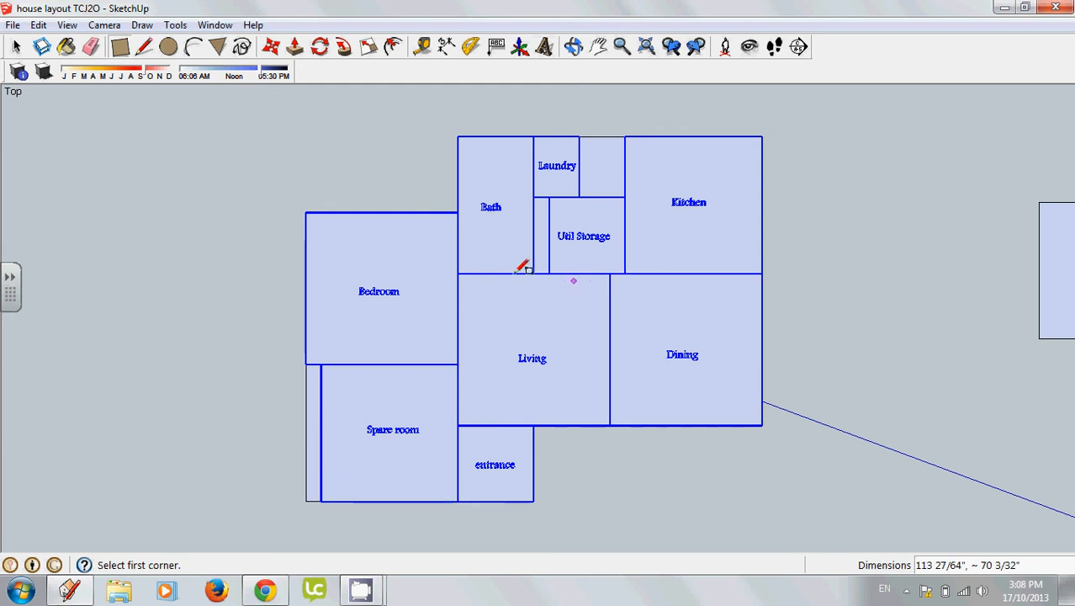
Minimize SketchUp and switch to the House Drawing Project Description & Rubric document in Chrome to review its room size table.
scroll(515, 278, down, 1)
scroll(516, 278, up, 1)
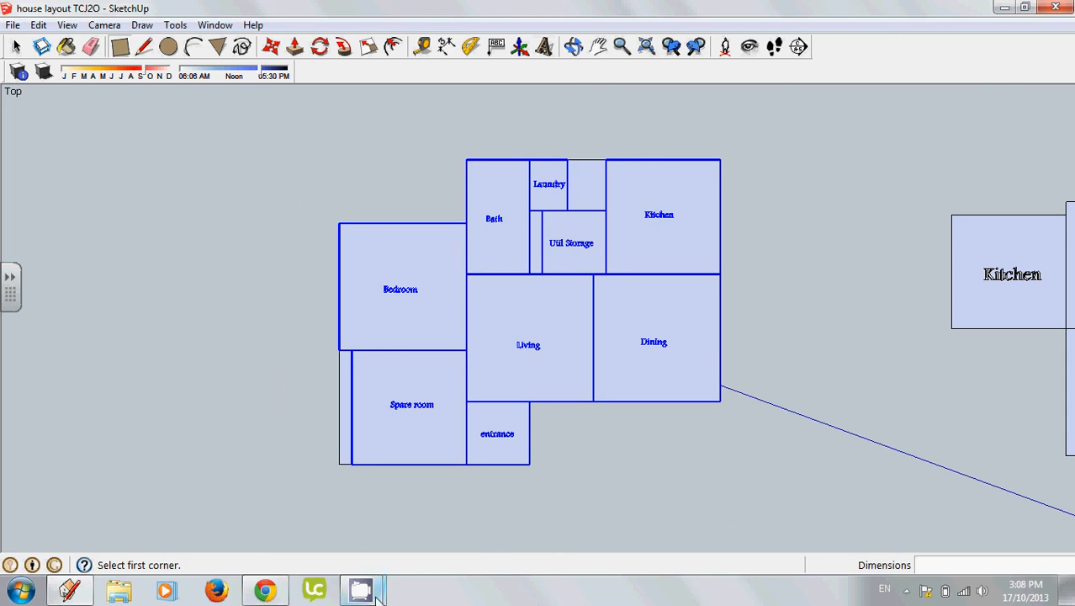
mouse_move(359, 590)
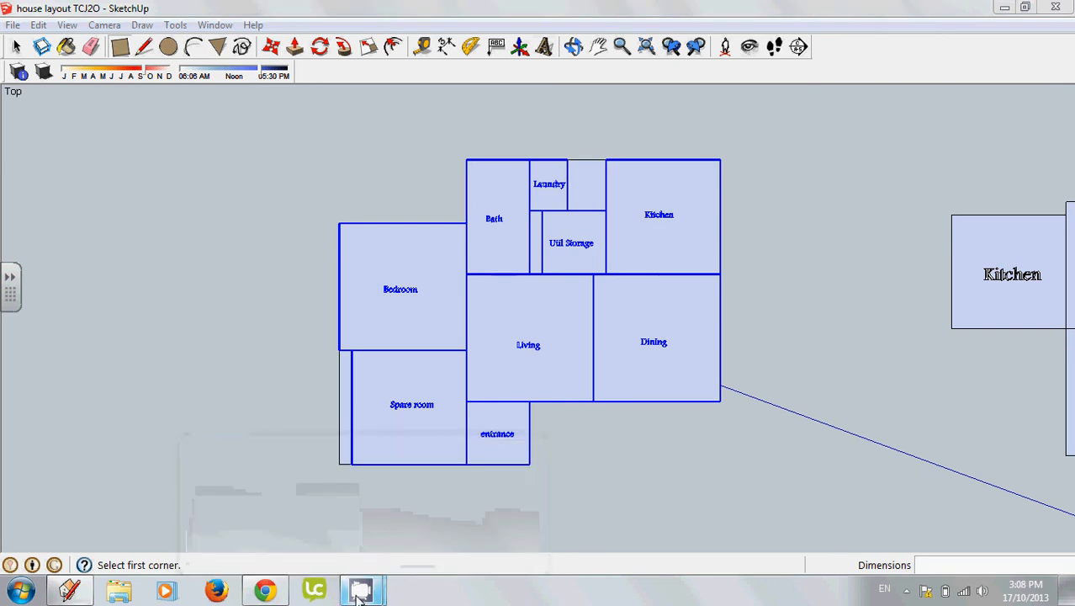
click(1004, 8)
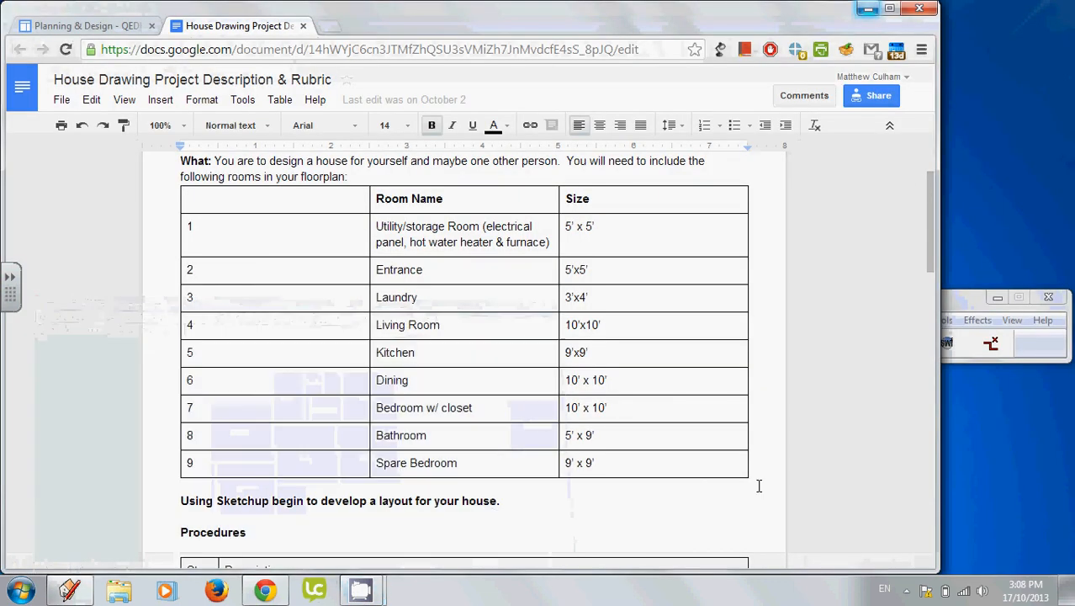